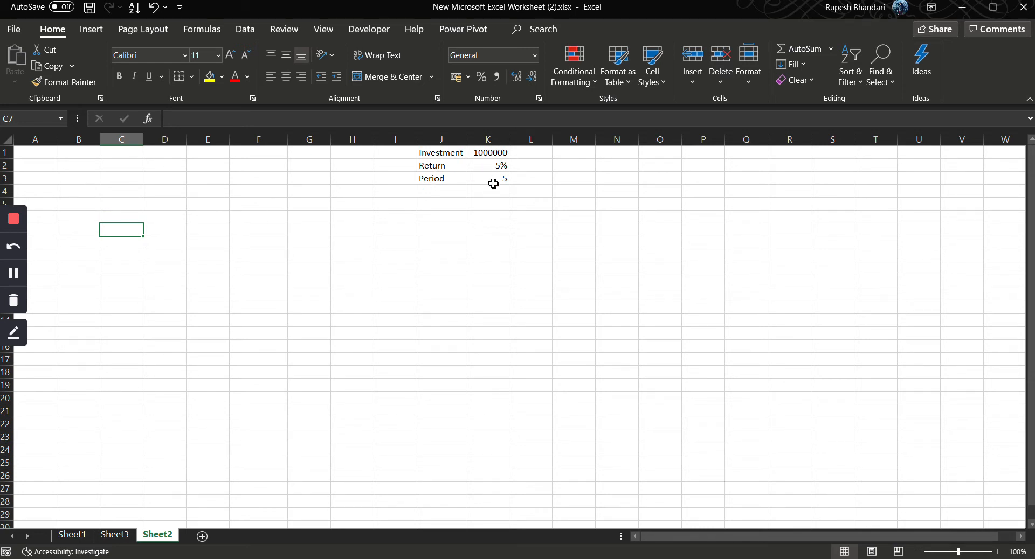
Step: Write the formula note "Future Value = Present Value (1+R)^time" in cell M5
left_click(573, 204)
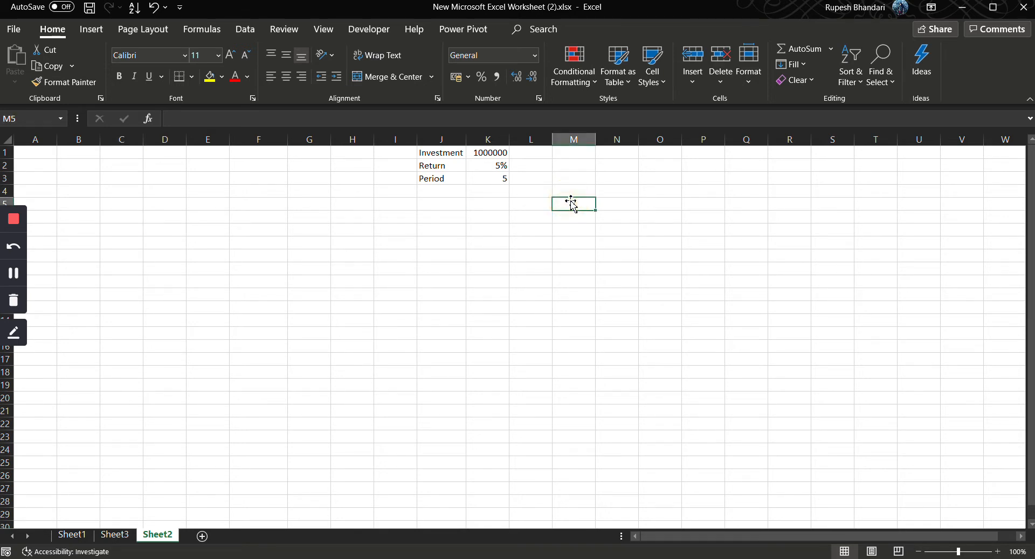
type("=")
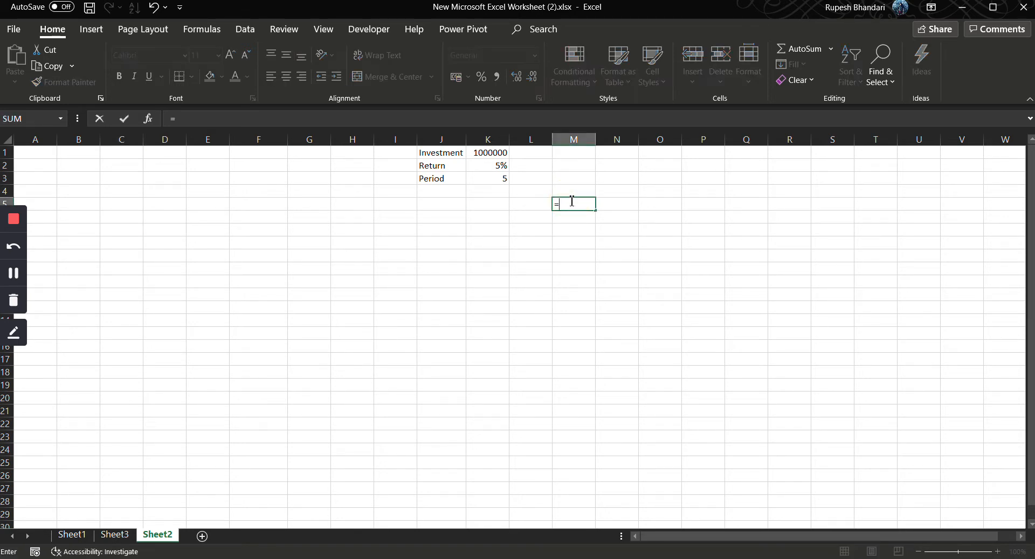
key("BackSpace")
type("FV")
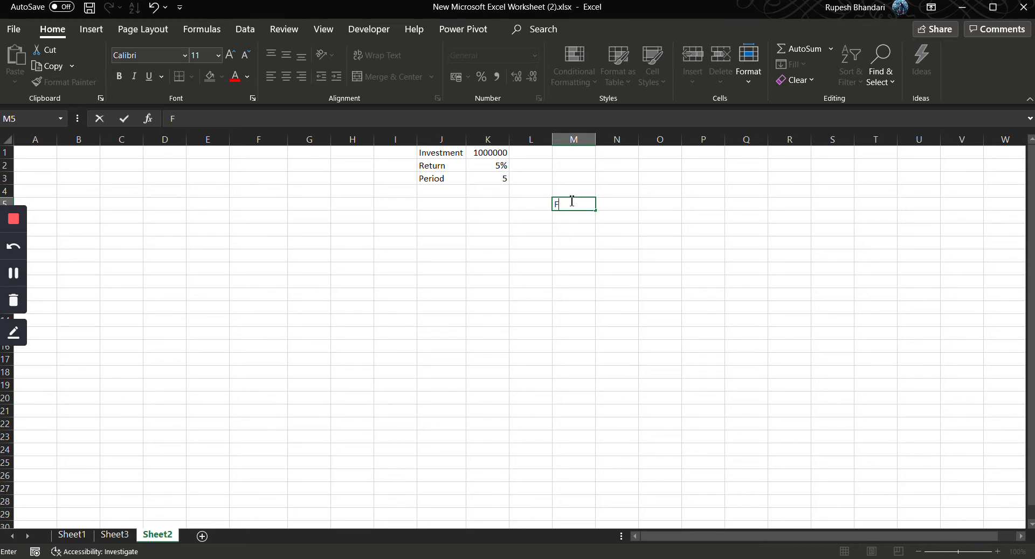
key("BackSpace")
key("BackSpace")
type("FUT")
key("BackSpace")
key("BackSpace")
type("uture Value = Present Value")
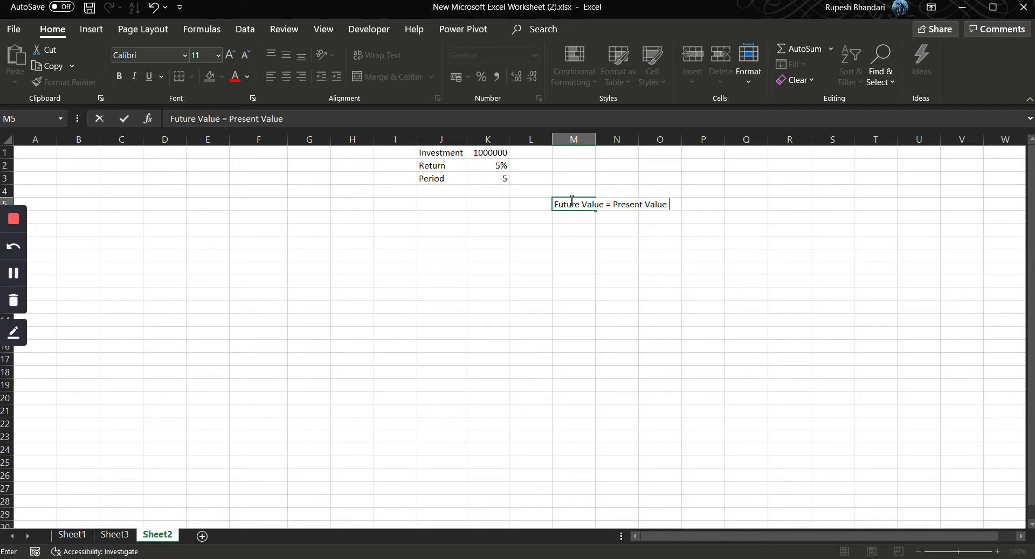
type(" (1+R)^Priod")
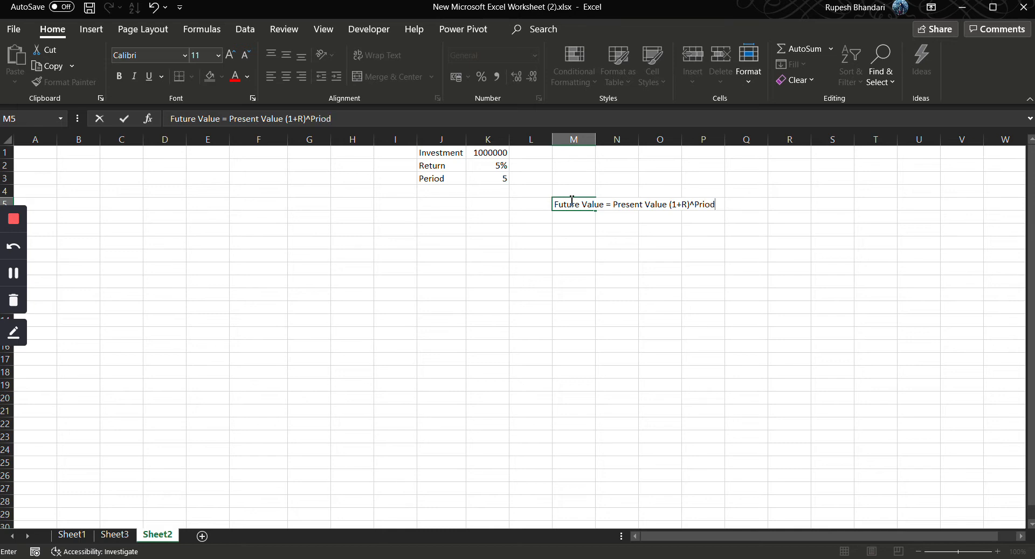
key("BackSpace")
key("BackSpace")
key("BackSpace")
key("BackSpace")
key("BackSpace")
type("time")
key("Return")
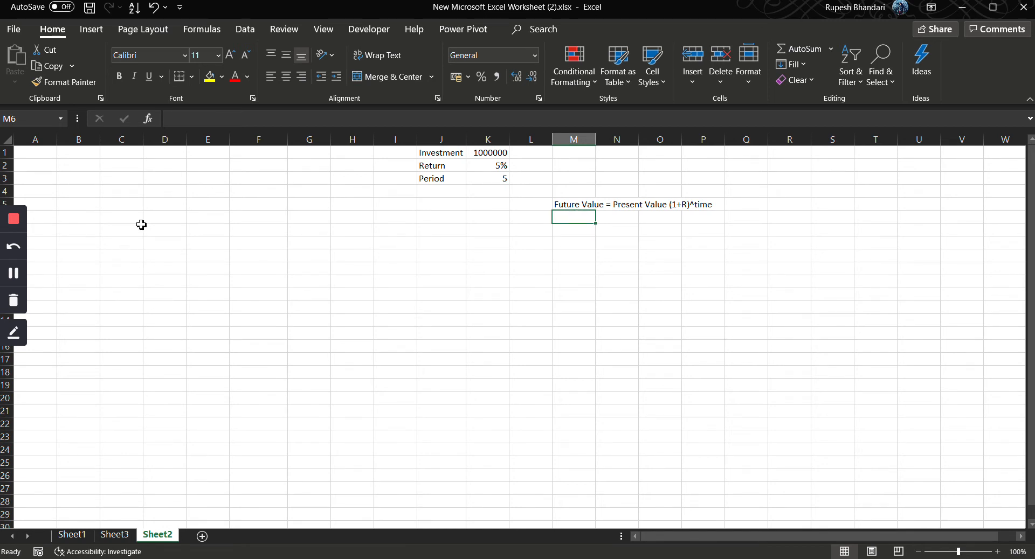
Step: Calculate the investment's future value in cell C6 with the formula =K1*(1+K2)^K3
left_click(126, 218)
type("=")
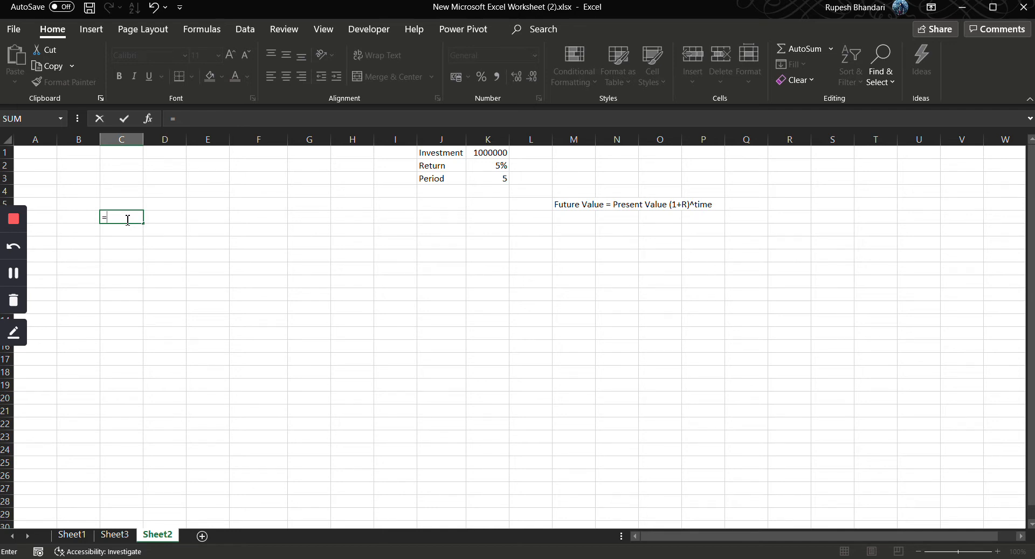
left_click(478, 155)
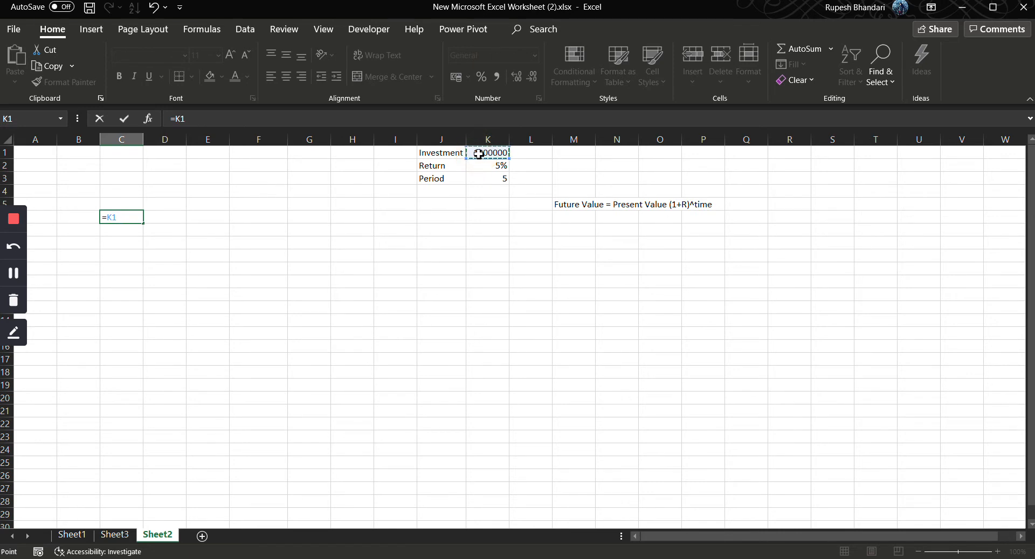
type("*(1+")
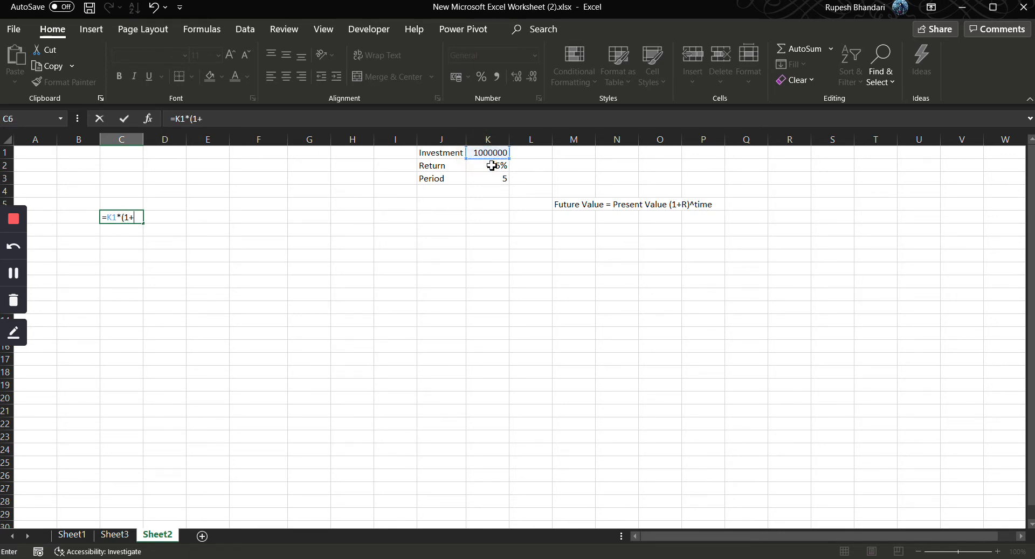
left_click(491, 166)
type(")")
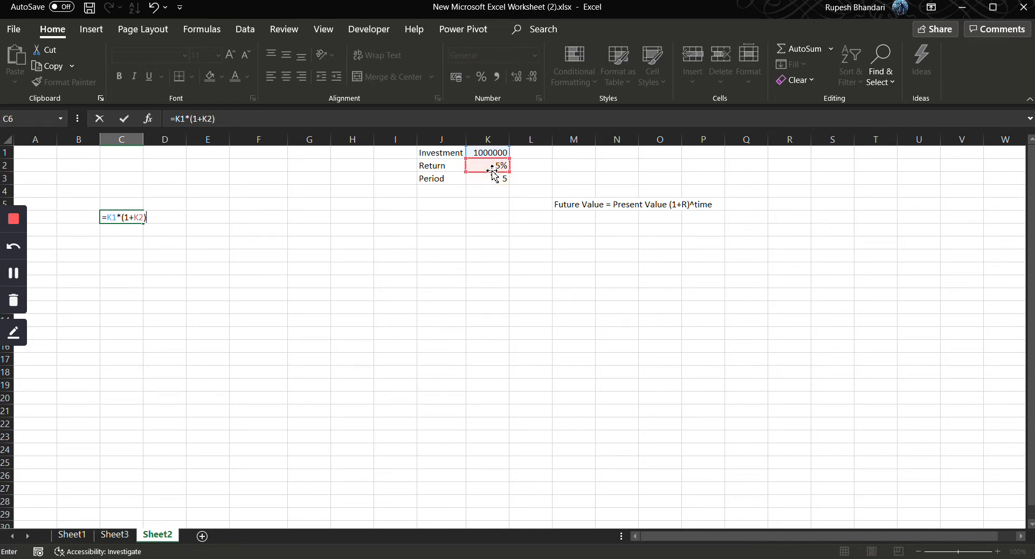
type("^")
left_click(499, 179)
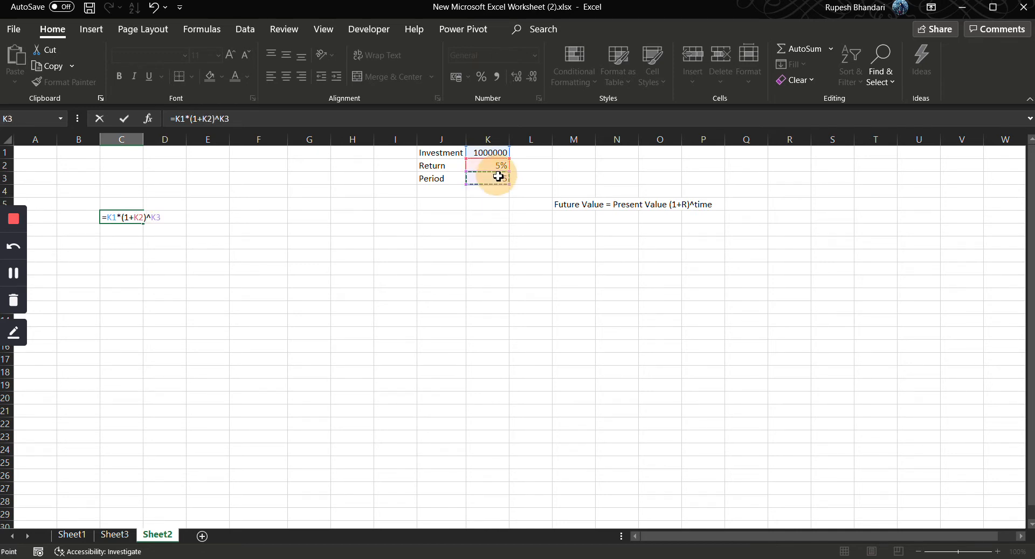
key("Return")
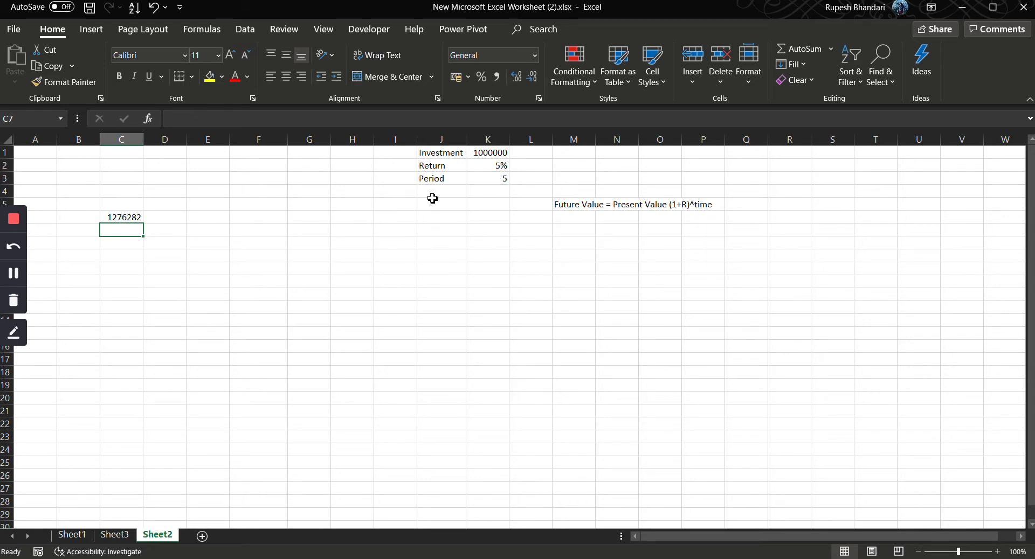
Step: Enter 5 in D6 and format the range D6:H6 as percentages
left_click(154, 217)
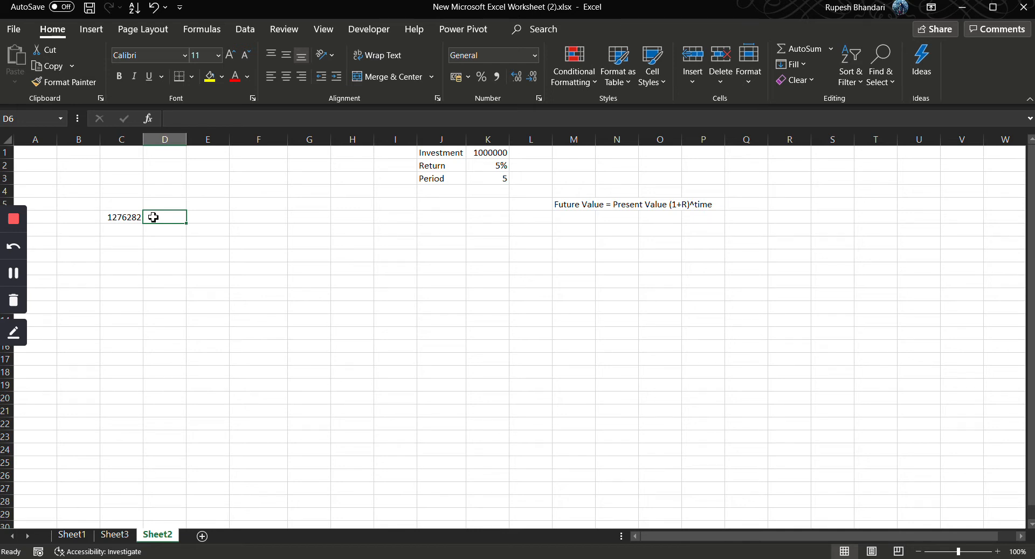
type("5")
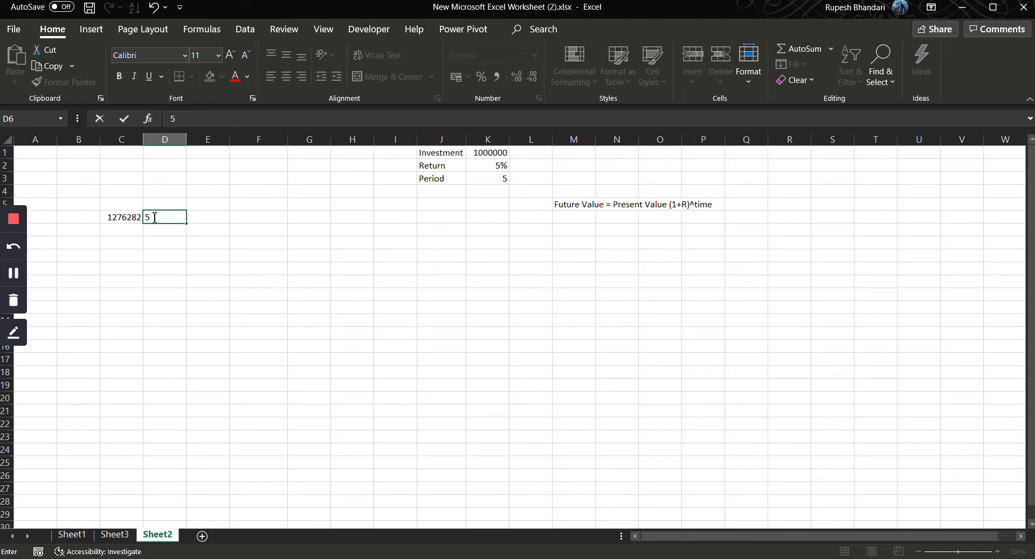
key("Return")
left_click(153, 217)
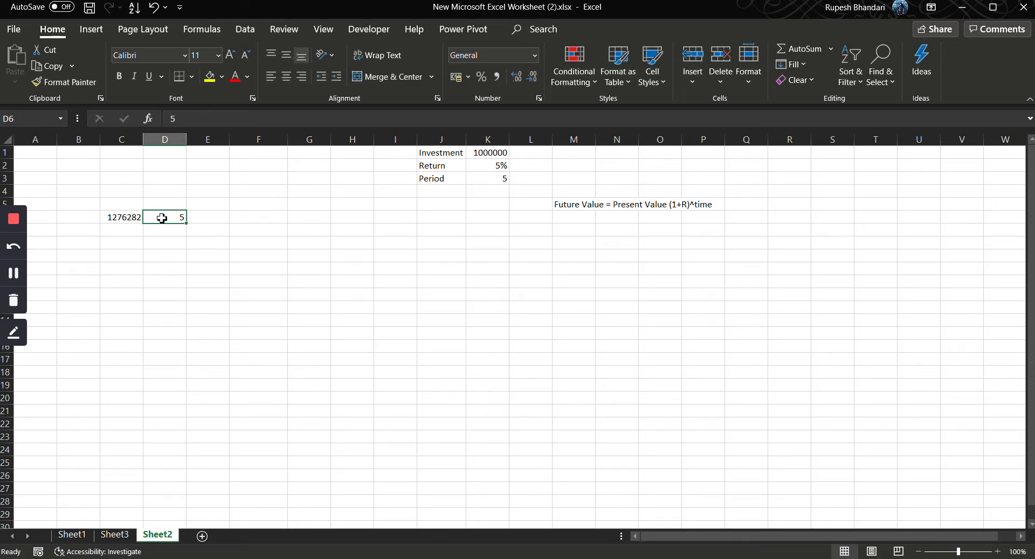
left_click_drag(162, 217, 350, 216)
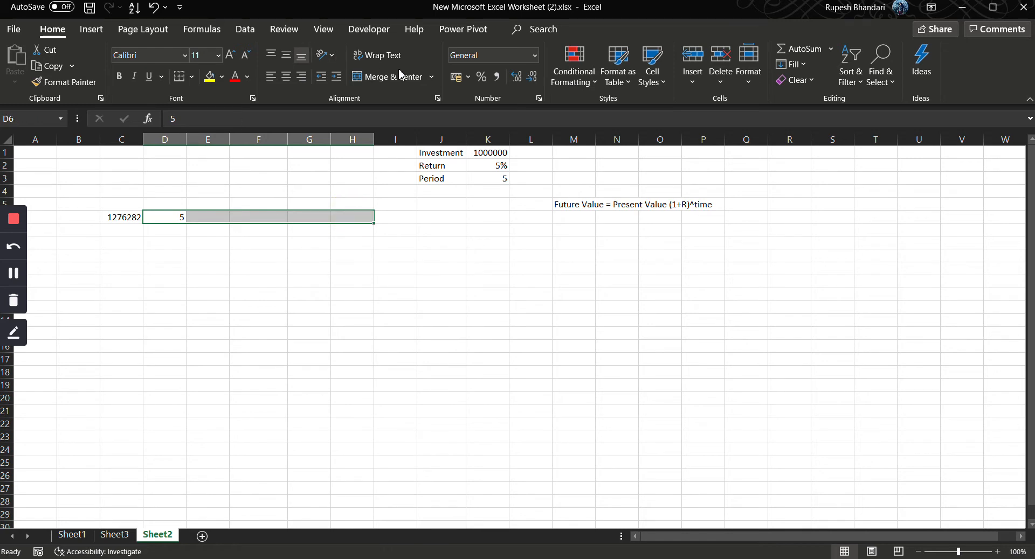
left_click(481, 76)
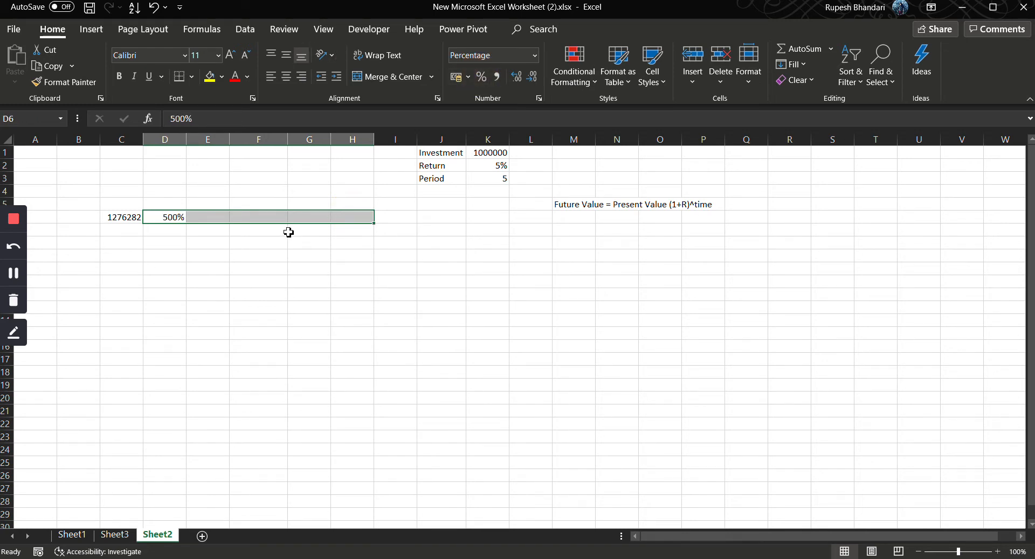
type("5")
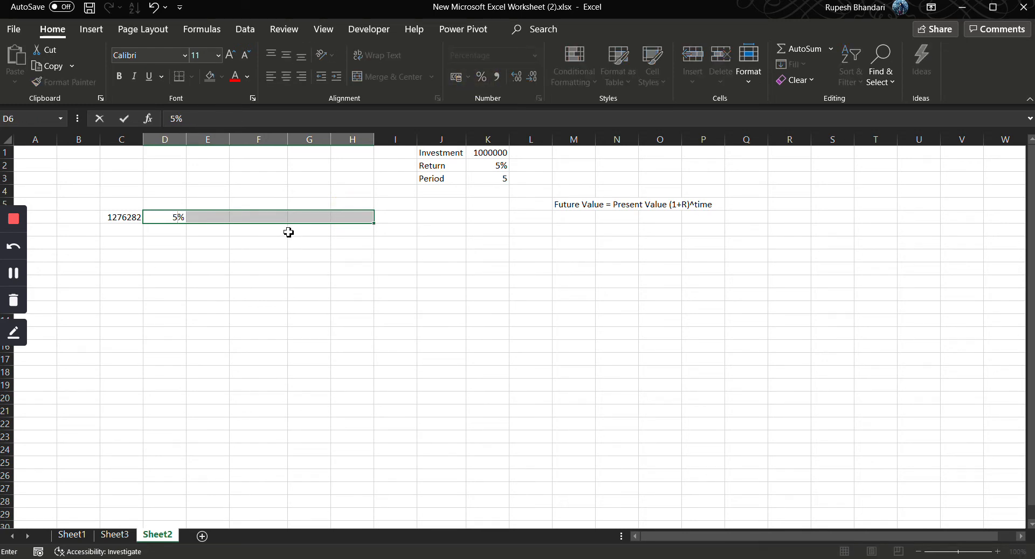
key("Return")
type("10")
key("Return")
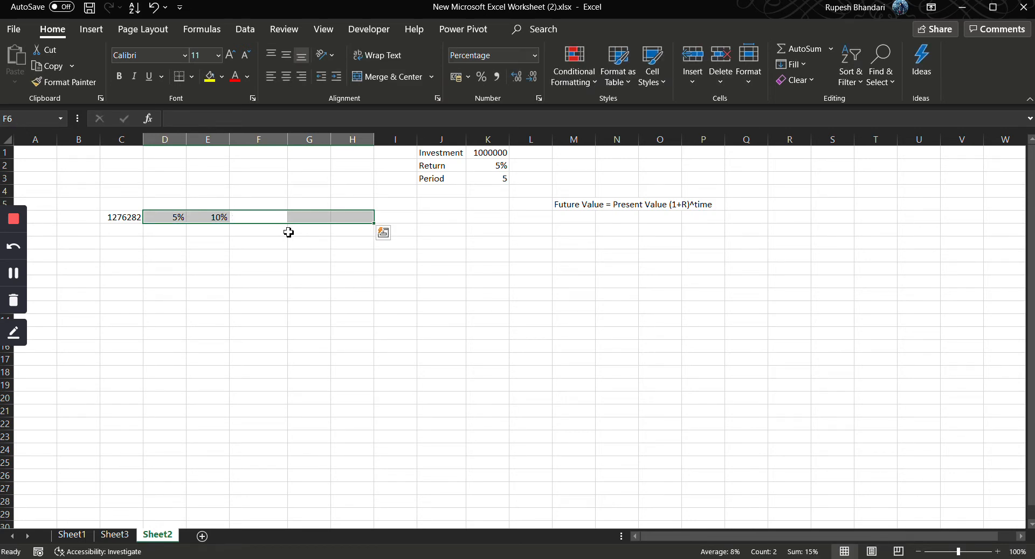
type("15")
key("Return")
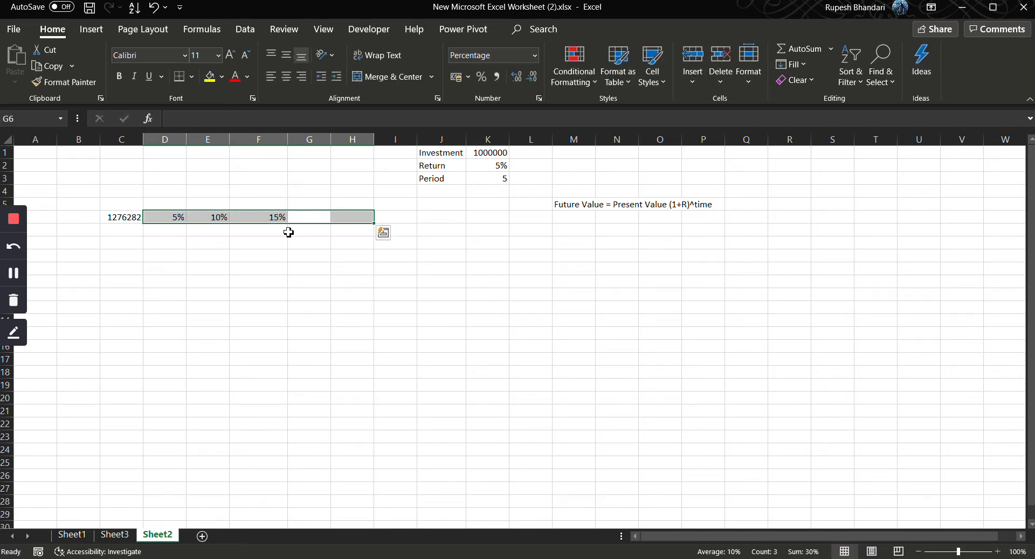
Step: Fill D6:H6 with the return rates 10%, 15%, 20%, 25% and 30%
key("Left")
key("Left")
key("Left")
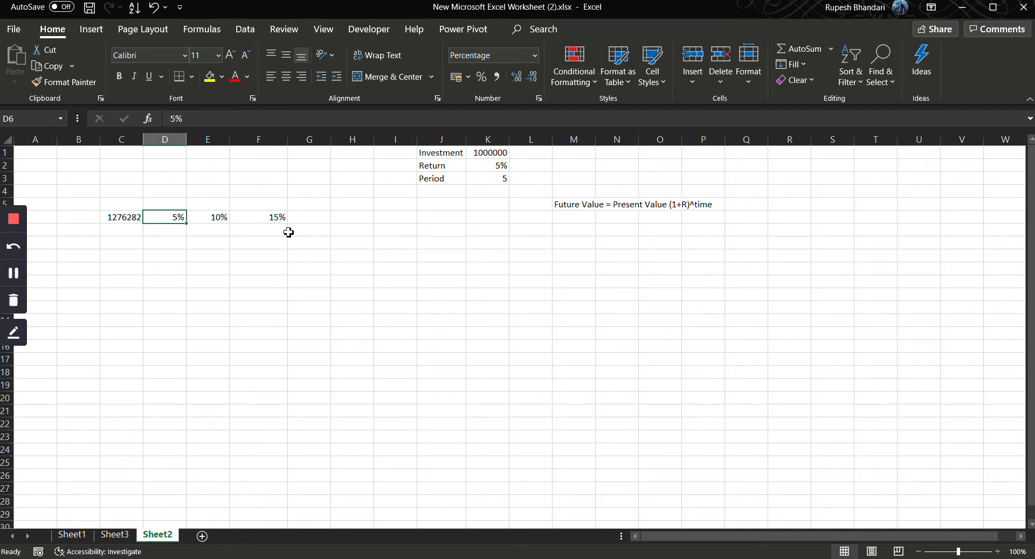
type("10")
key("Tab")
type("15")
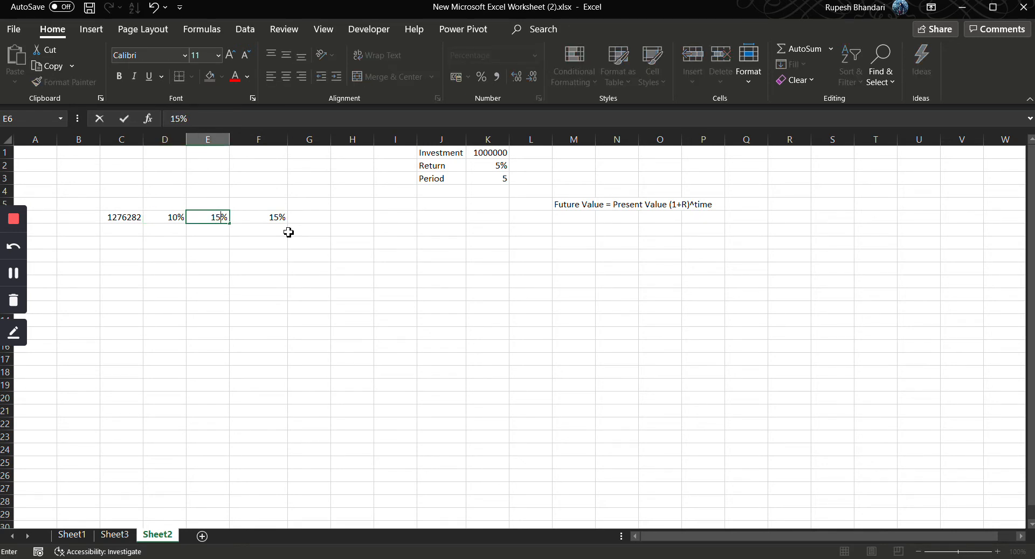
key("Tab")
type("20")
key("Tab")
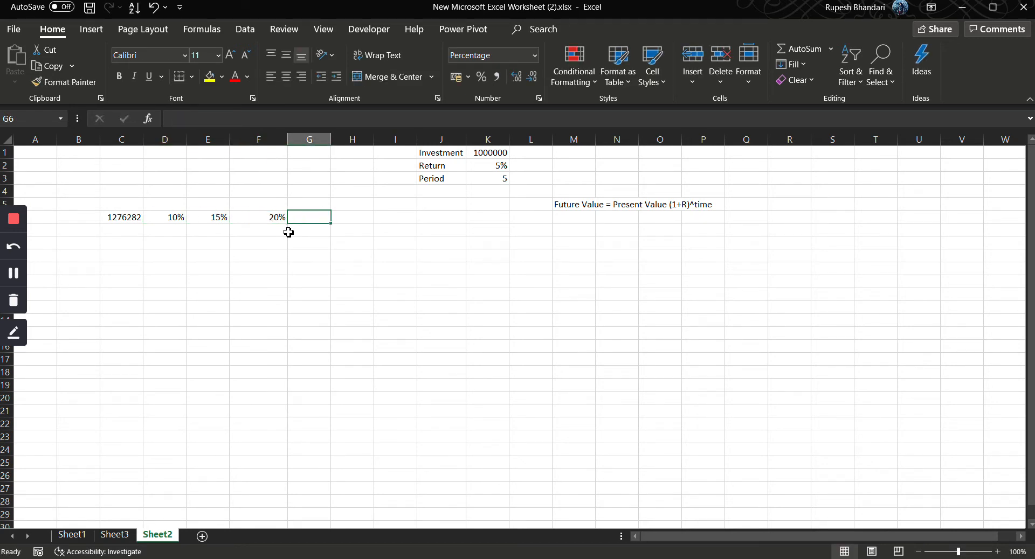
type("25")
key("Tab")
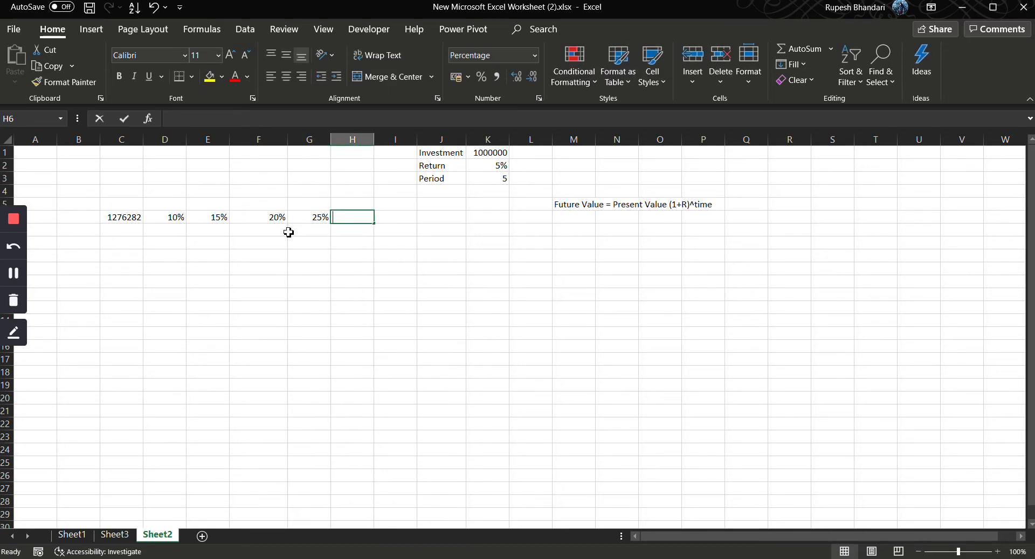
type("30")
key("Return")
Step: List the periods 5, 7, 10, 12, 15, 18, 20, 25 and 30 down C7:C15, below the future value result
key("Left")
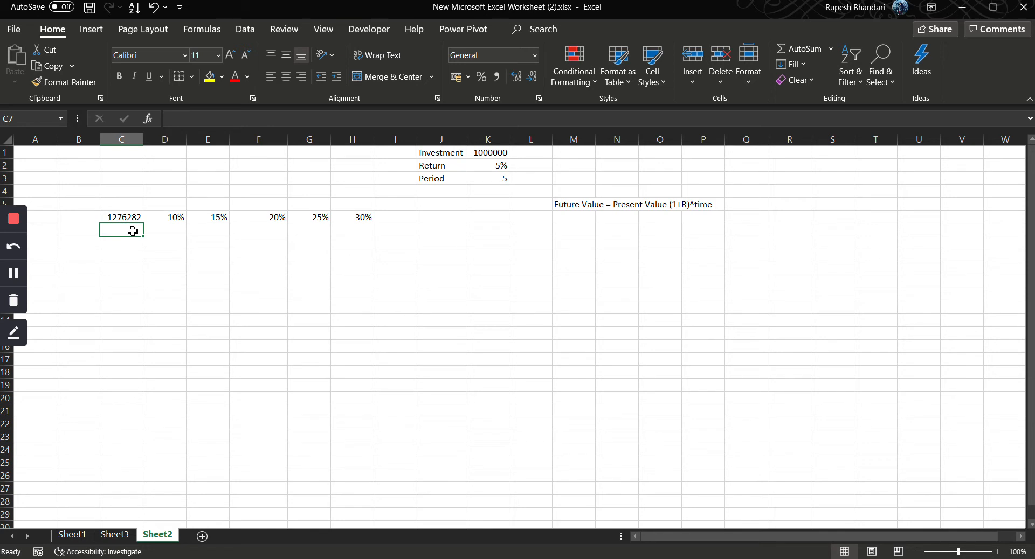
type("5")
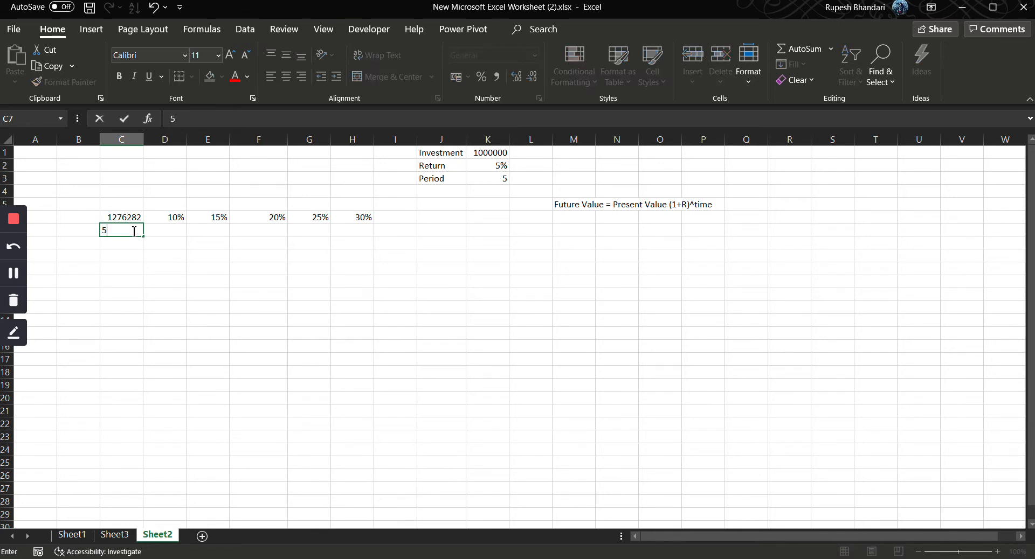
key("Return")
type("7")
key("Return")
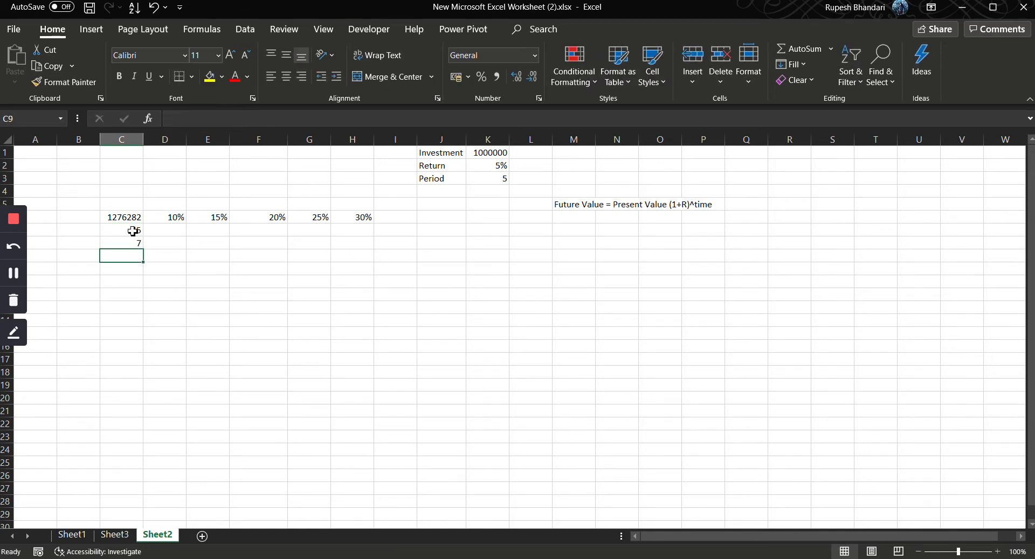
type("10")
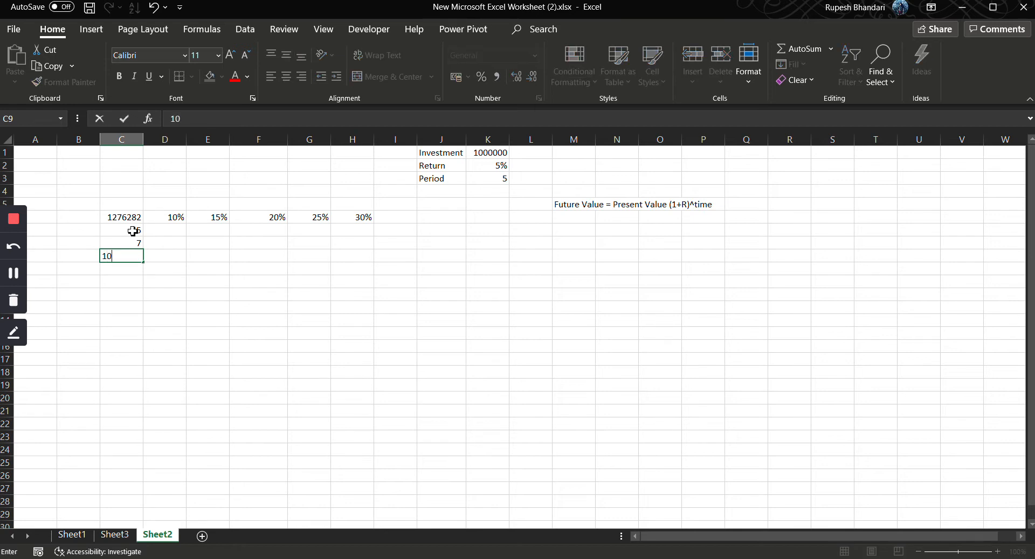
key("Return")
type("12")
key("Return")
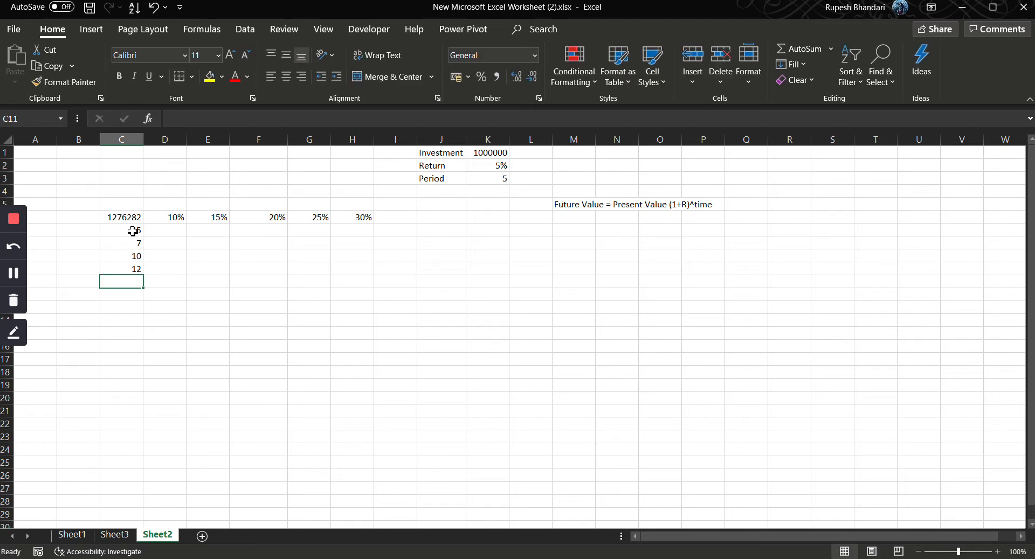
type("15")
key("Return")
type("18")
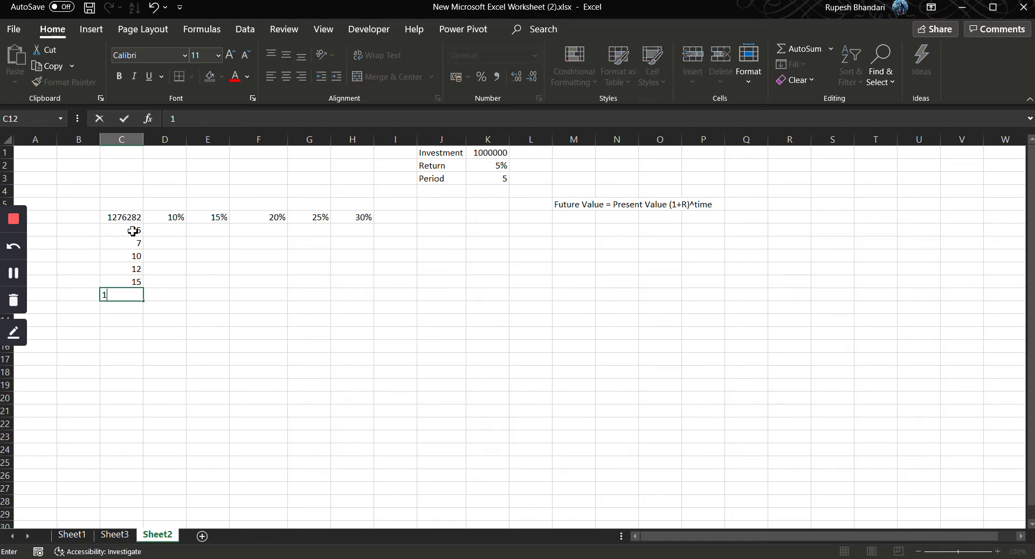
key("Return")
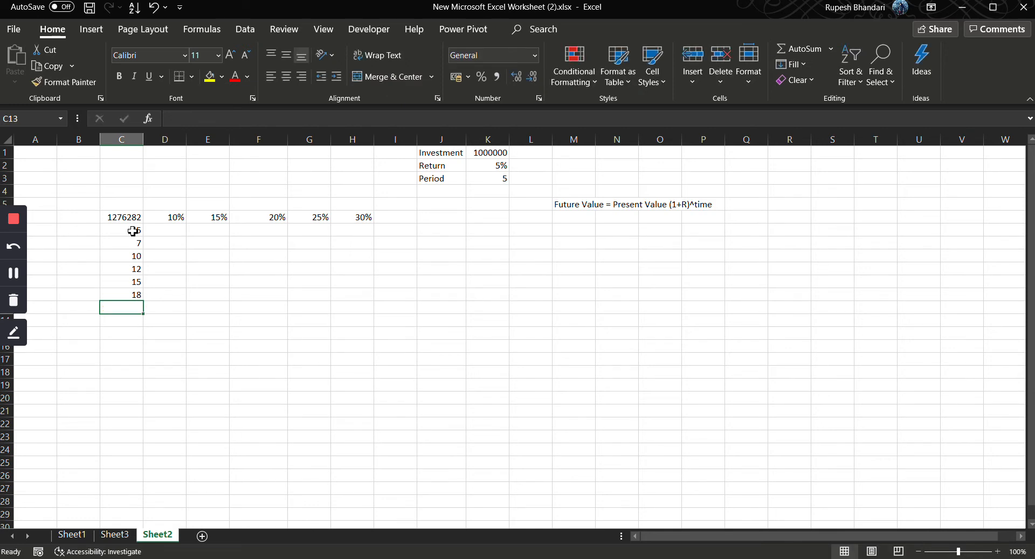
type("20")
key("Return")
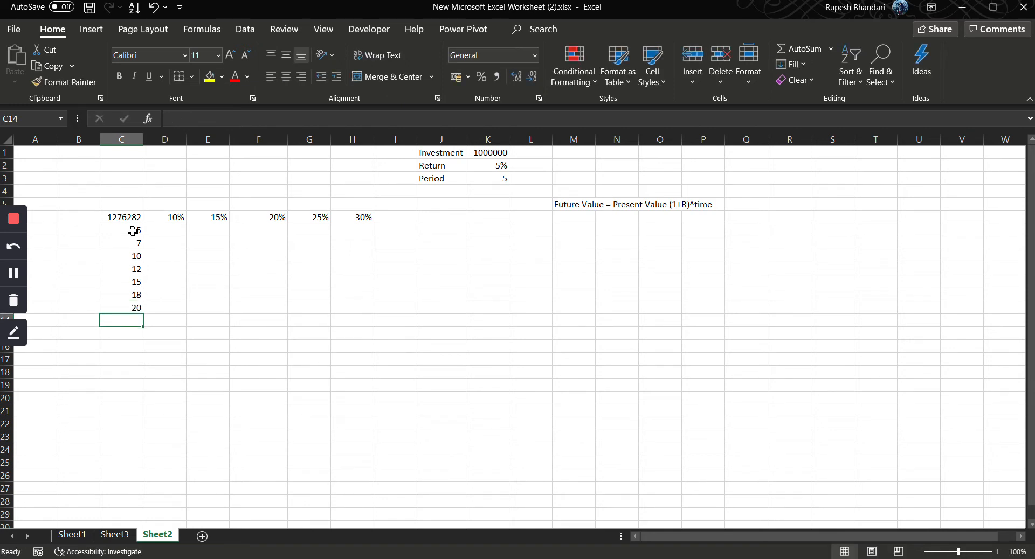
type("25")
key("Return")
type("30")
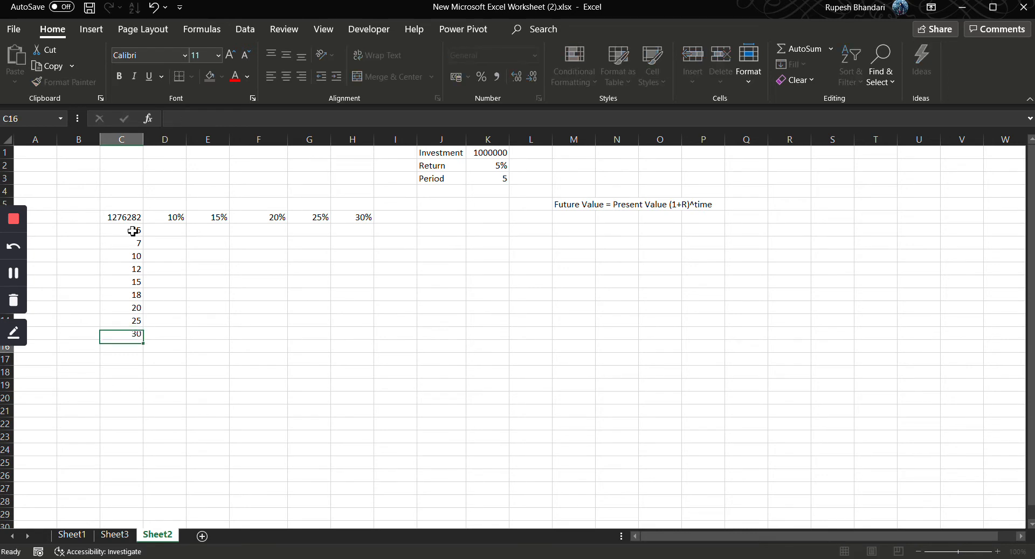
key("Return")
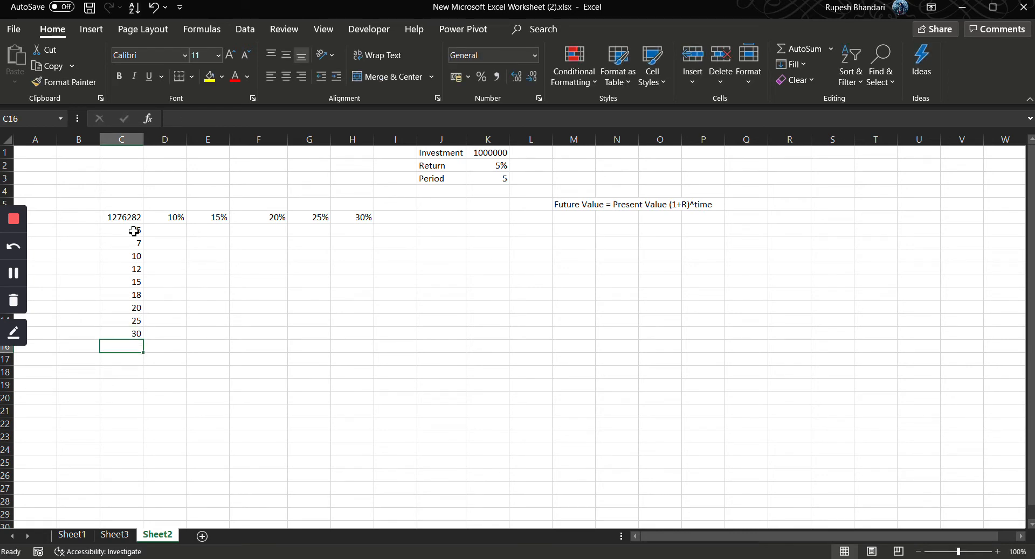
left_click(163, 233)
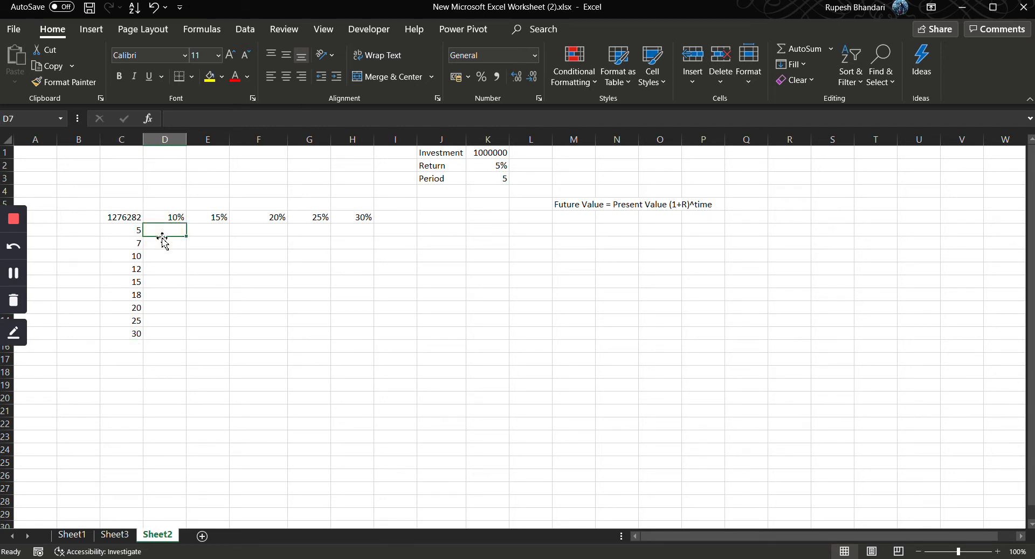
Step: Create a what-if data table over C6:H15 with K3 as row input cell and K2 as column input cell
left_click(125, 218)
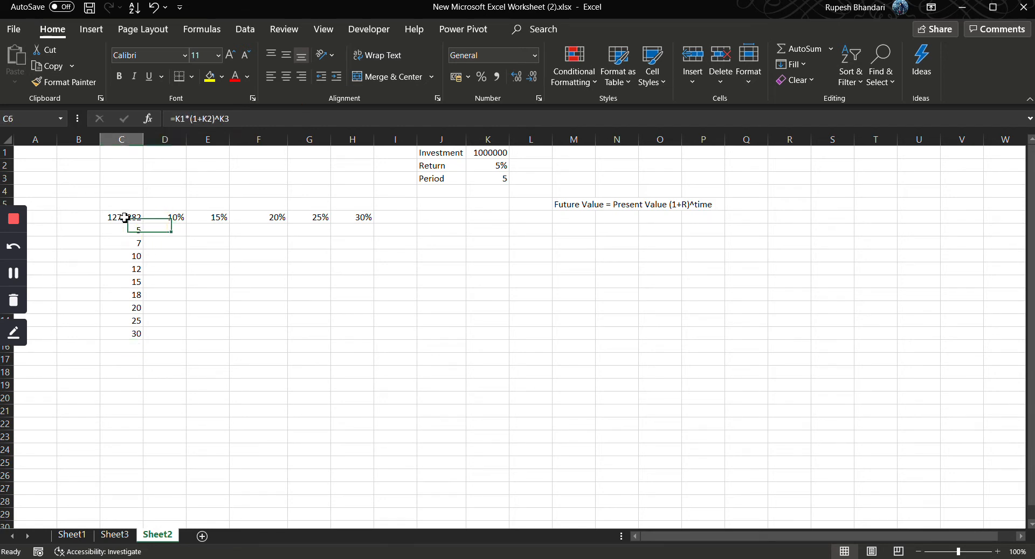
left_click_drag(125, 218, 360, 333)
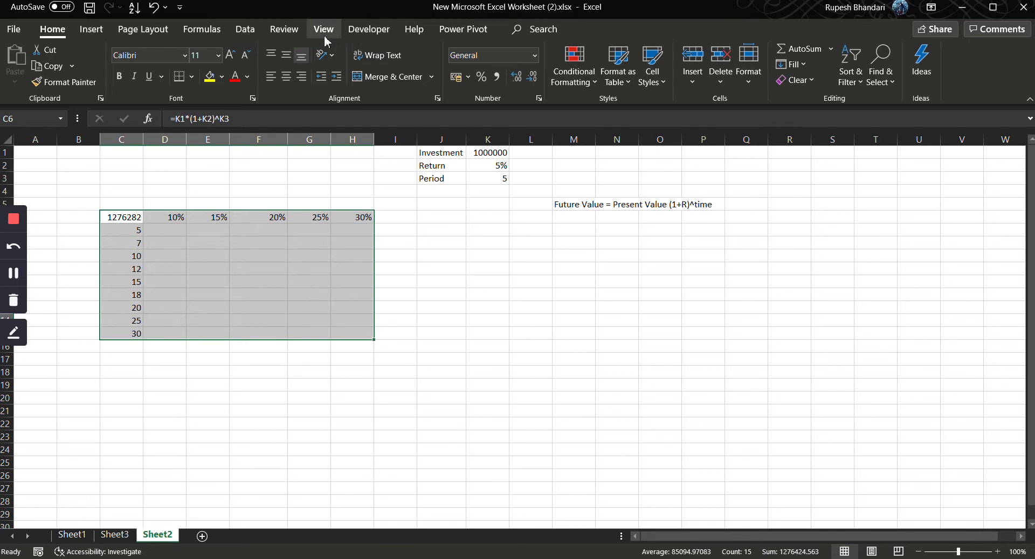
left_click(246, 29)
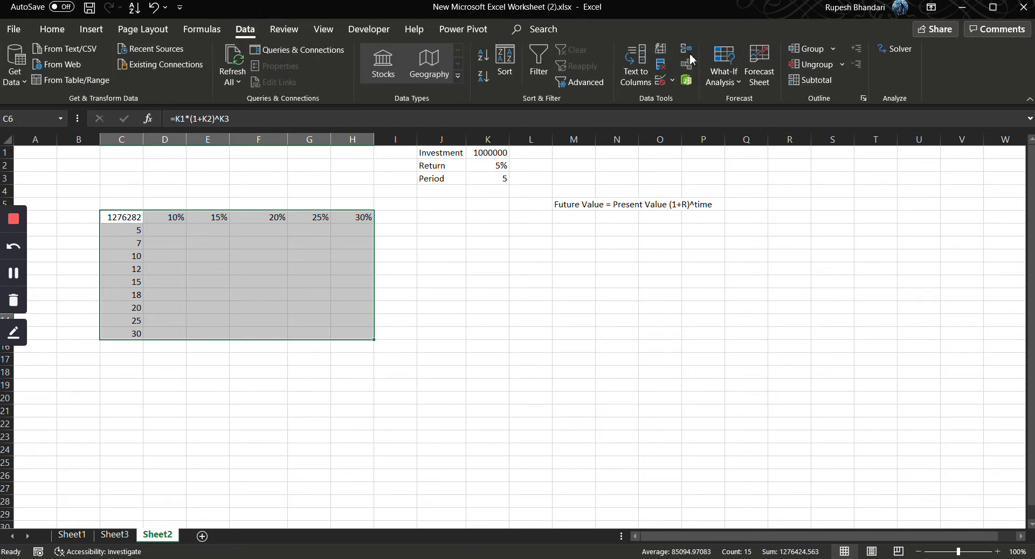
left_click(731, 78)
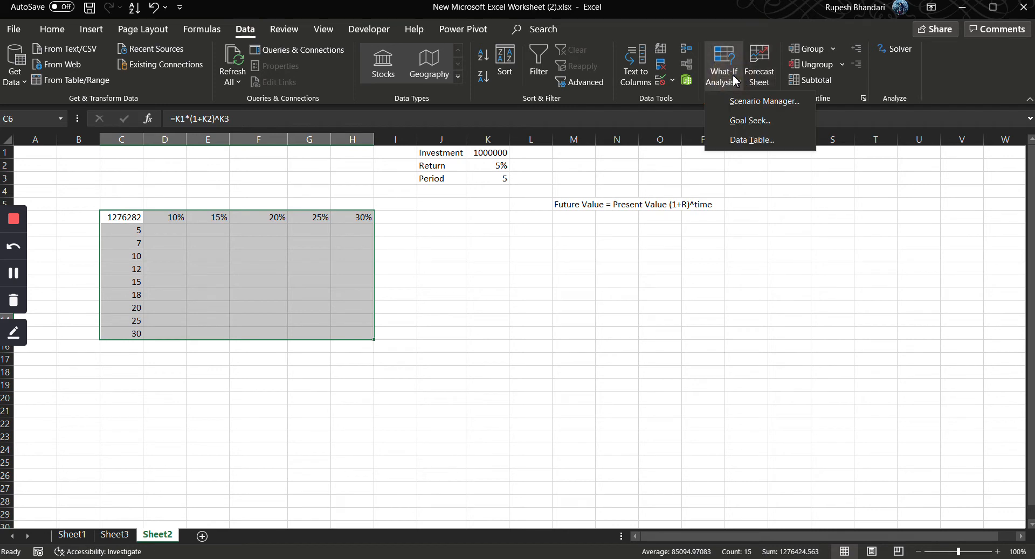
left_click(752, 140)
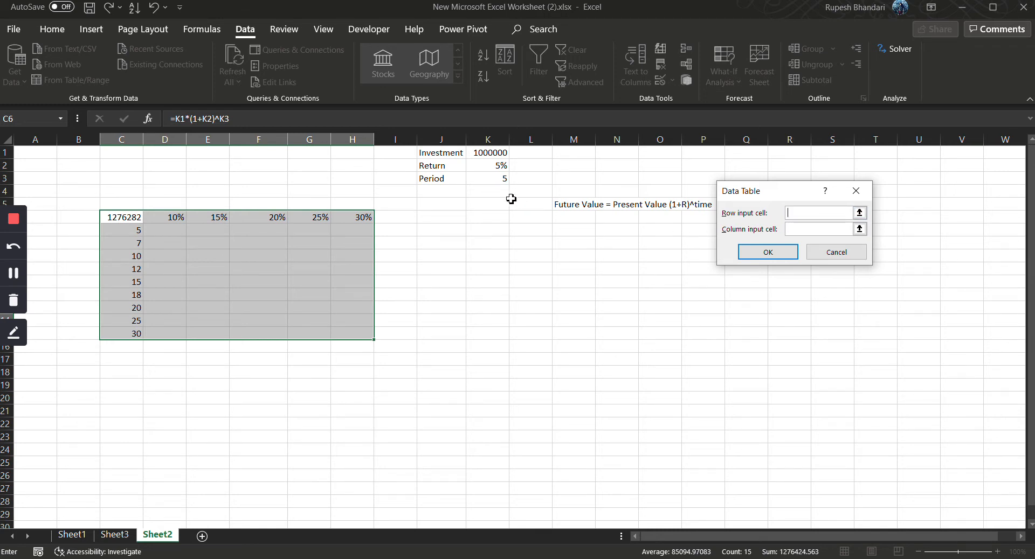
left_click(488, 180)
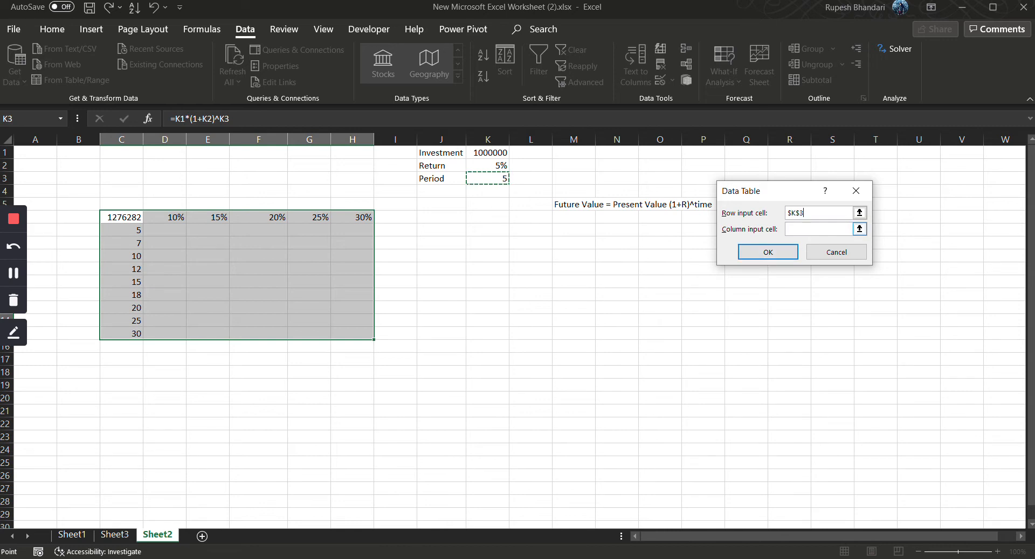
left_click(810, 230)
left_click(485, 165)
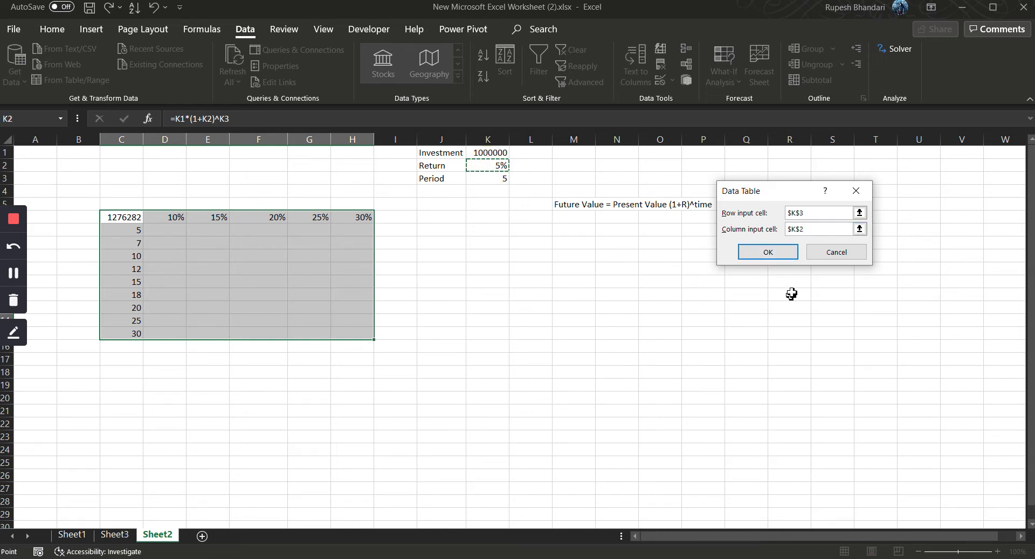
left_click(768, 253)
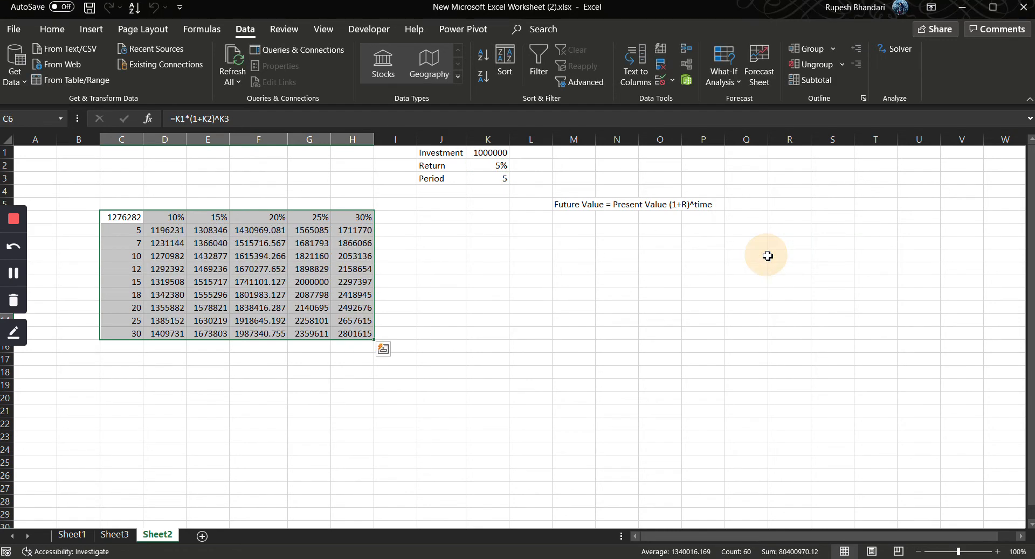
left_click(270, 254)
Step: Enter the check formula =K1*(1+D6)^C7 in K9 to verify the table's value for 10% and 5 periods
left_click(482, 256)
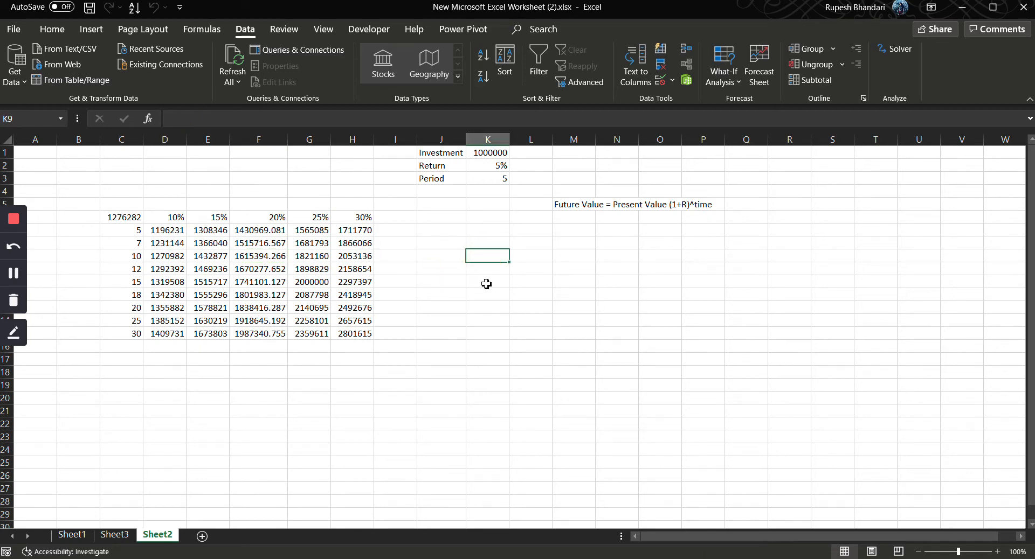
type("=")
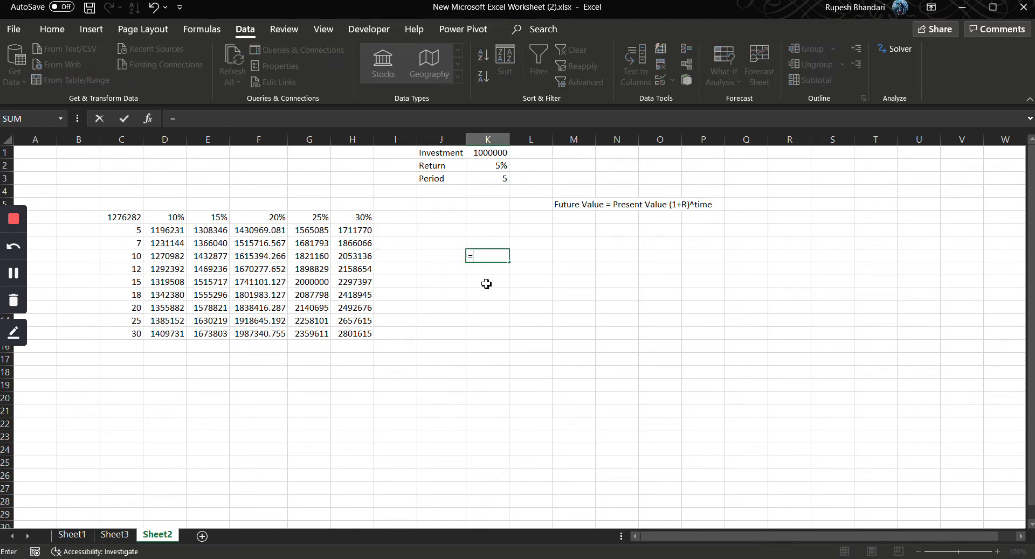
key("Up")
key("Up")
key("Up")
key("Up")
key("Up")
key("Up")
key("Up")
key("Up")
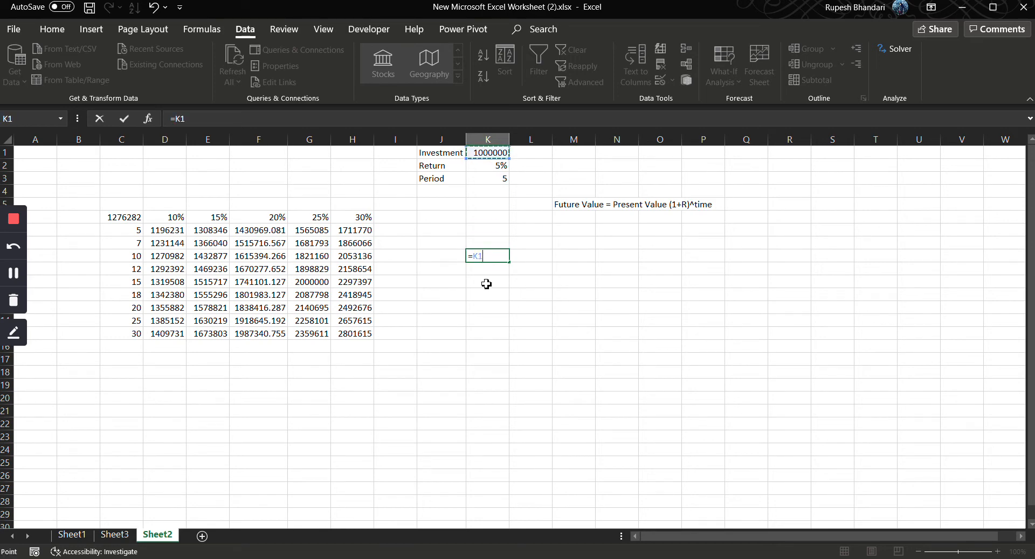
type("*(")
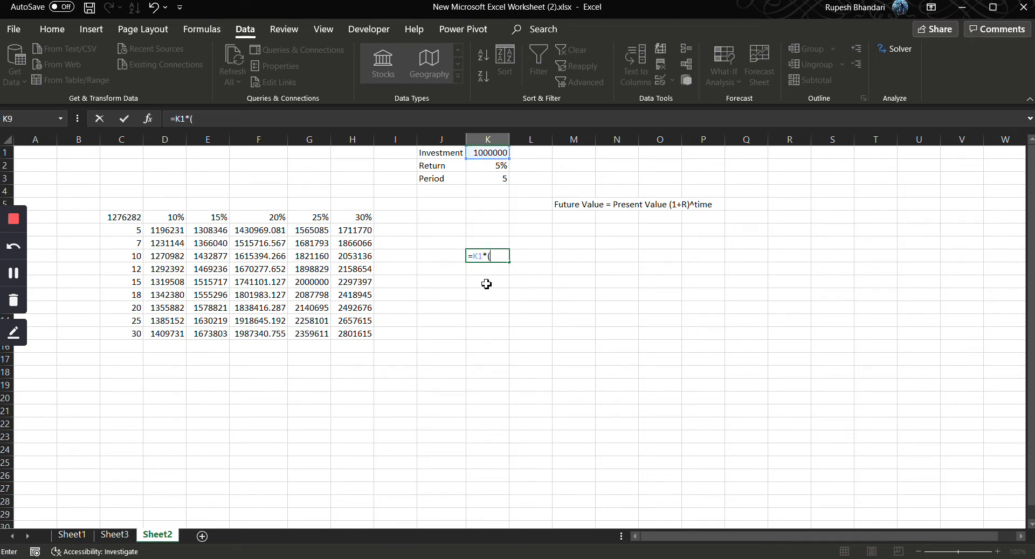
type("1+")
key("Left")
key("Left")
key("Left")
key("Left")
key("Left")
key("Left")
key("Left")
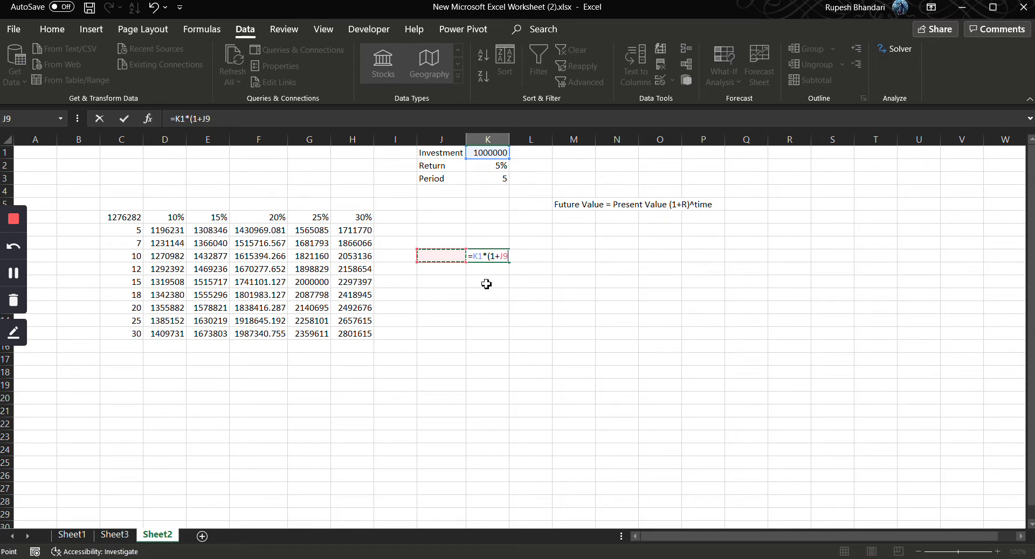
key("Up")
key("Up")
key("Up")
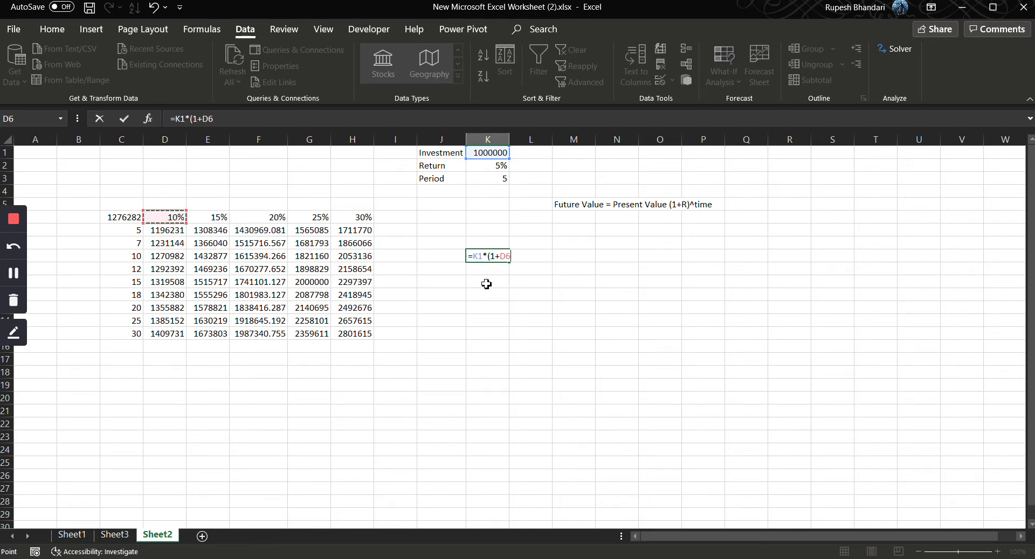
type(")^")
key("Left")
key("Left")
key("Left")
key("Left")
key("Left")
key("Left")
key("Left")
key("Left")
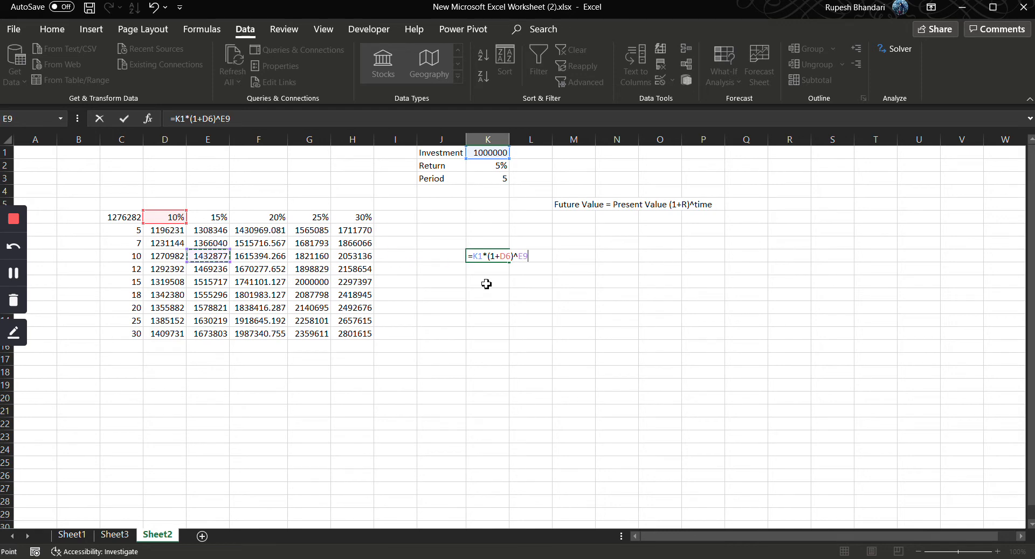
key("Up")
key("Up")
key("Return")
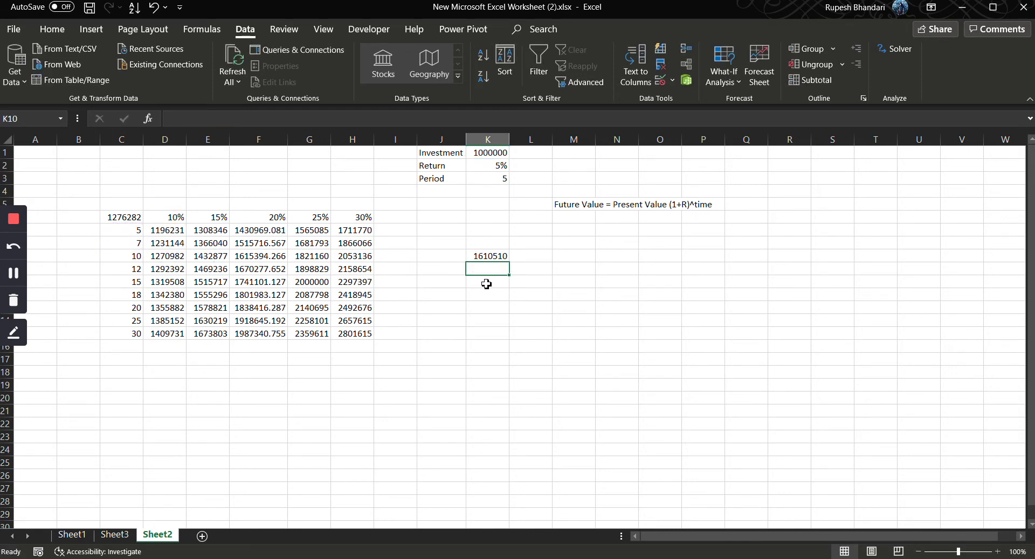
key("Up")
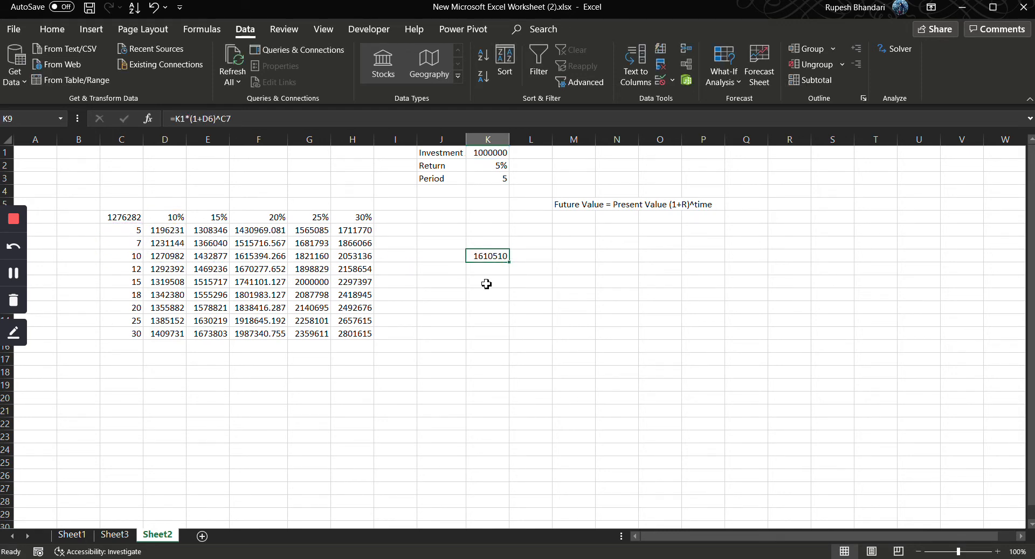
Step: Recreate the data table over C6:H15 with the return K2 as row input and the period K3 as column input
left_click_drag(125, 218, 357, 335)
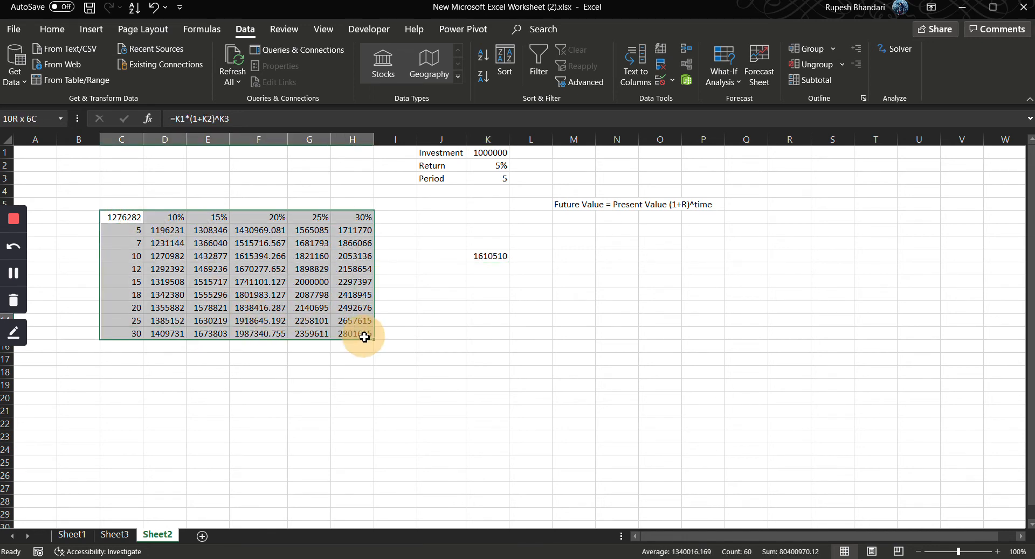
left_click(721, 81)
left_click(757, 136)
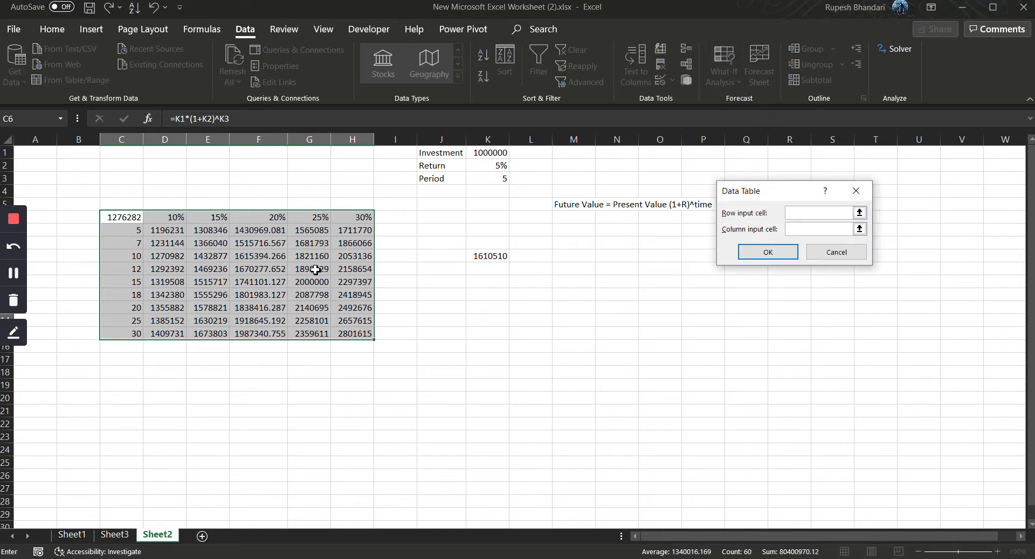
left_click(486, 168)
left_click(799, 229)
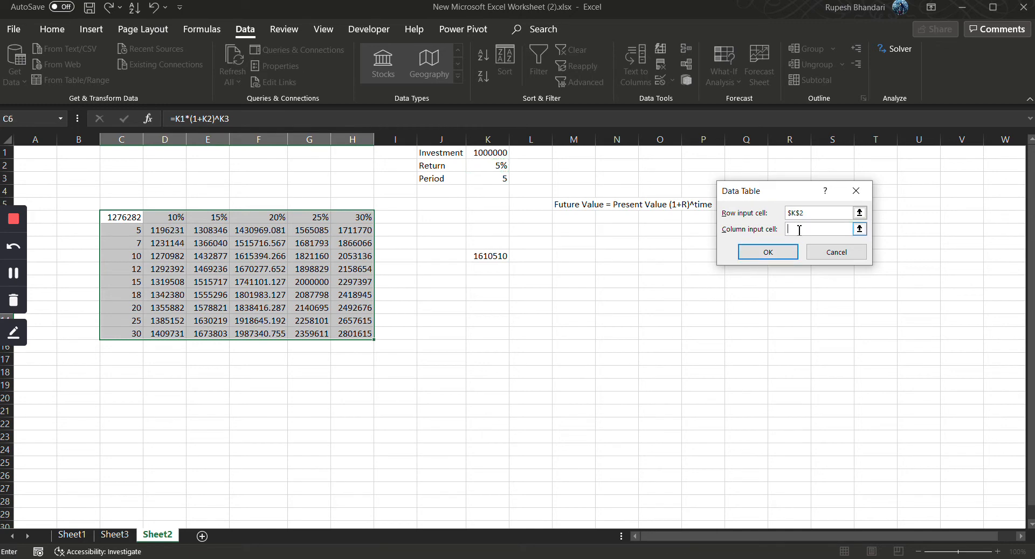
left_click(485, 179)
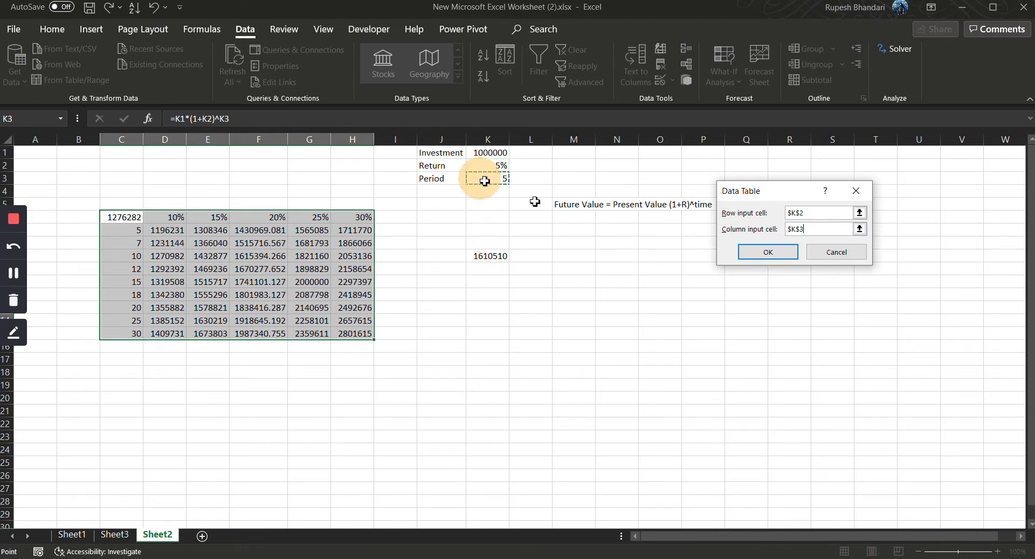
left_click(753, 252)
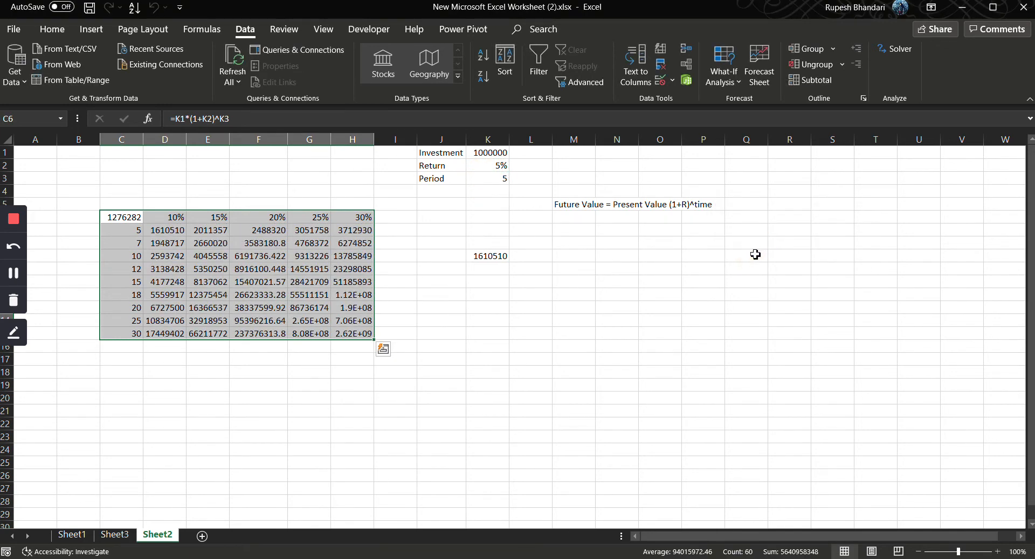
Step: Change the check formula in K9 to =K1*(1+E6)^C7 to verify the 15% value, and clear the cell after comparing
left_click(499, 257)
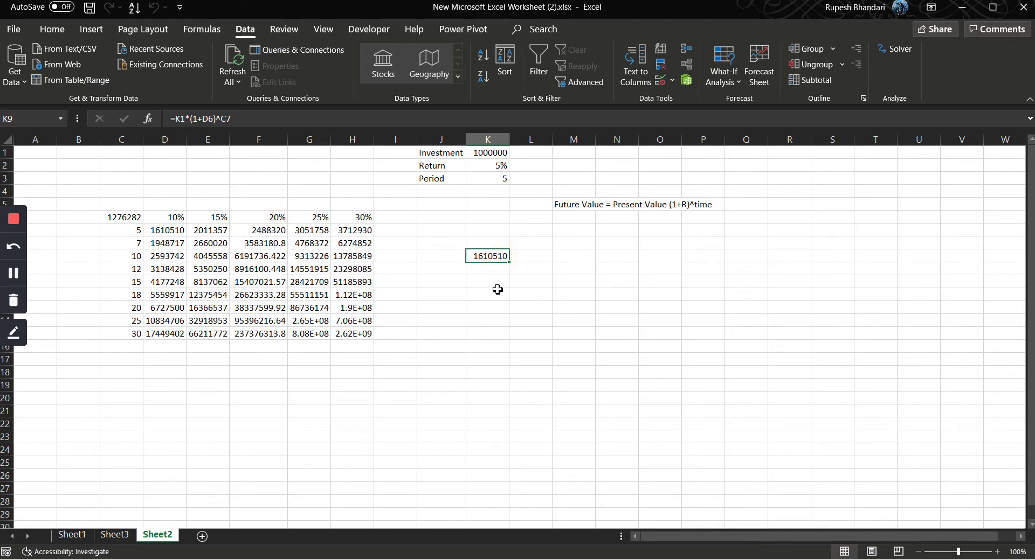
double_click(502, 258)
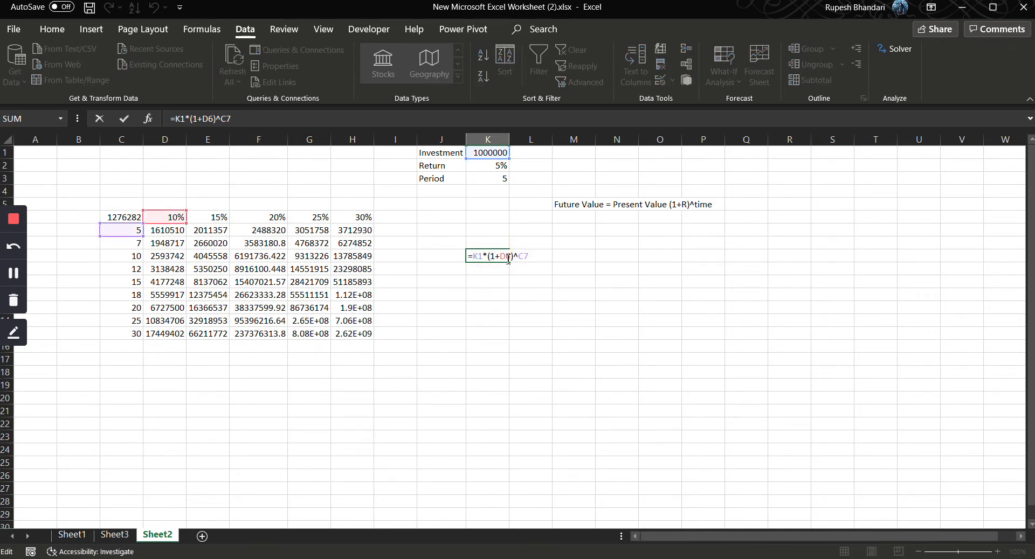
left_click(512, 258)
key("BackSpace")
key("BackSpace")
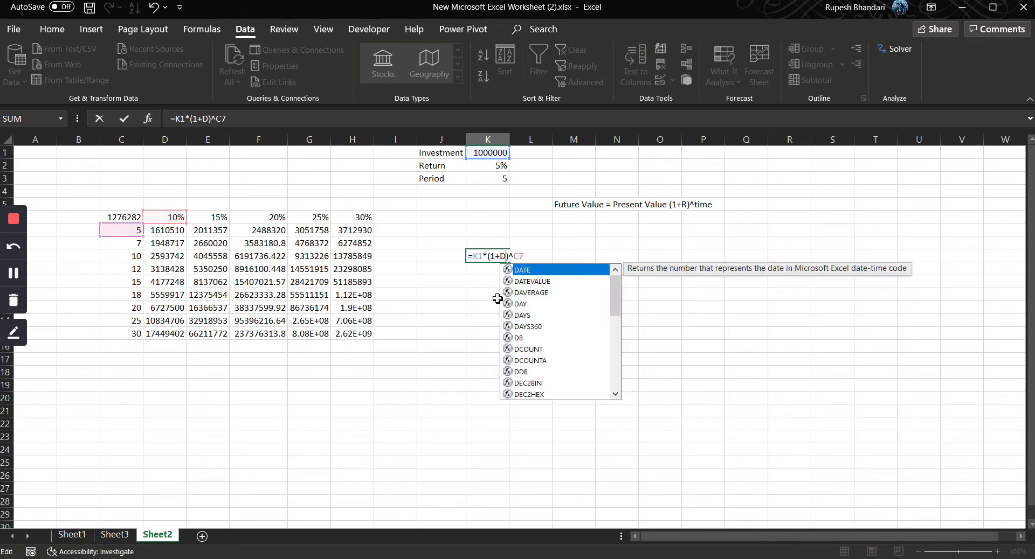
left_click(213, 217)
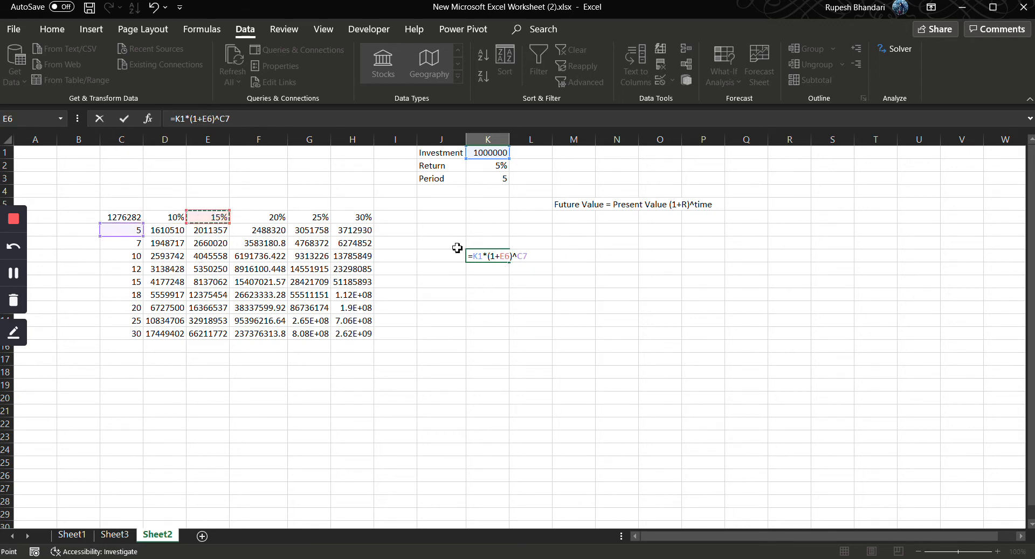
left_click(535, 255)
key("BackSpace")
key("BackSpace")
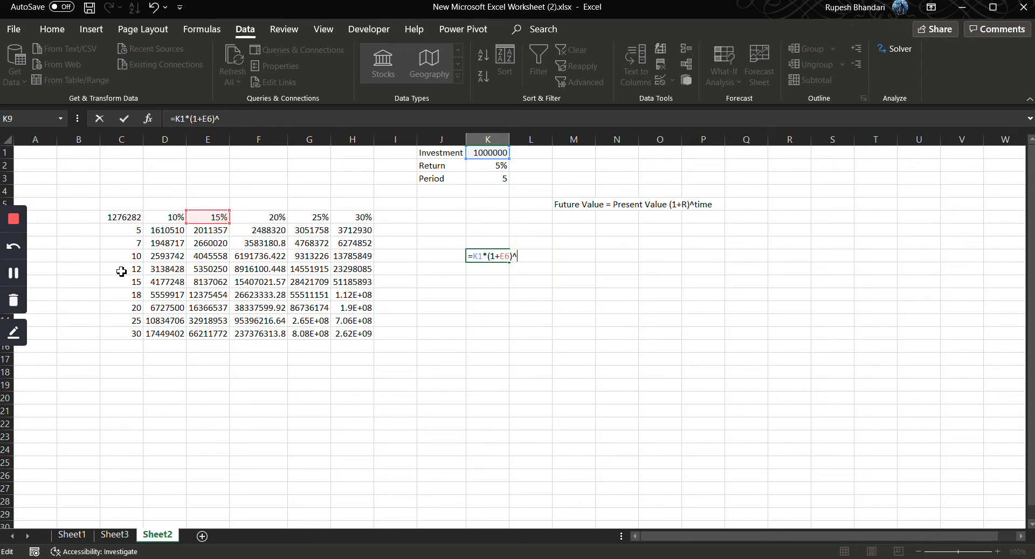
left_click(139, 232)
key("Return")
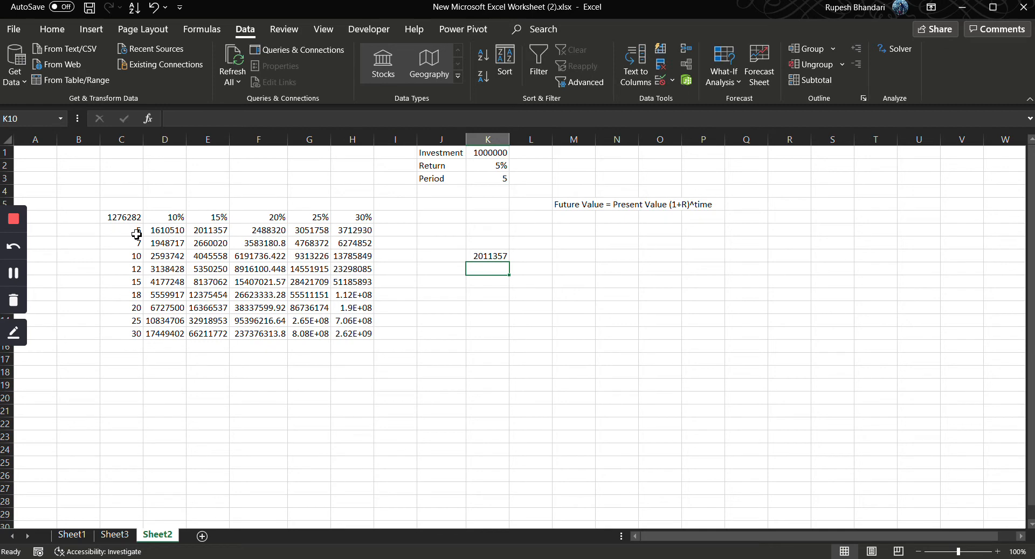
left_click(488, 255)
key("Delete")
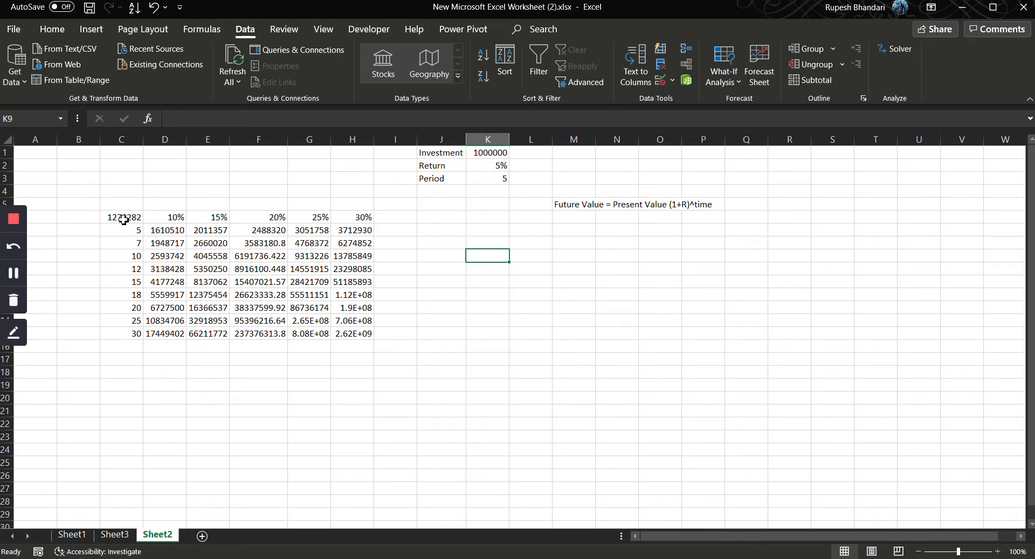
Step: Reapply the what-if data table to C6:H15 with the return K2 as row input cell and the period K3 as column input cell
left_click_drag(125, 219, 365, 336)
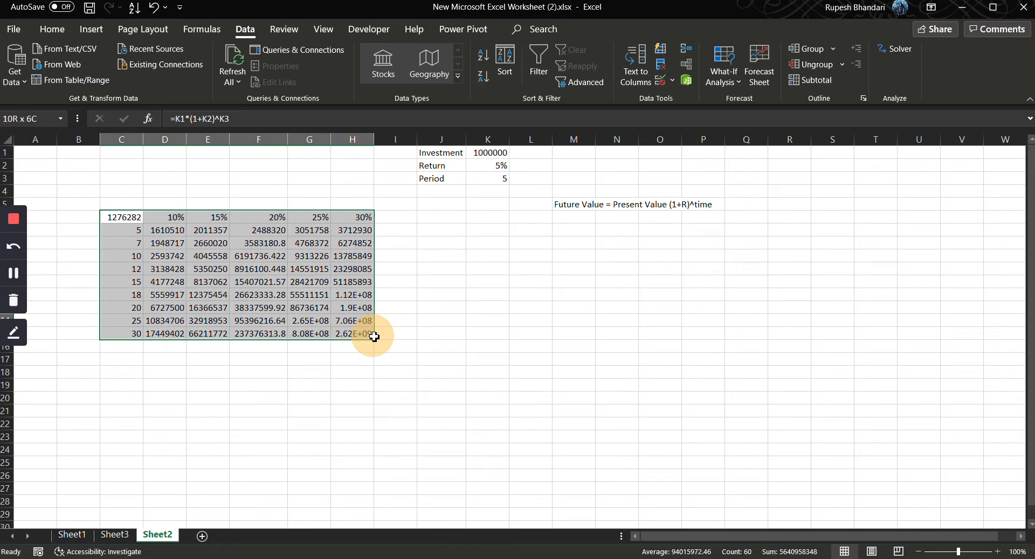
left_click(52, 29)
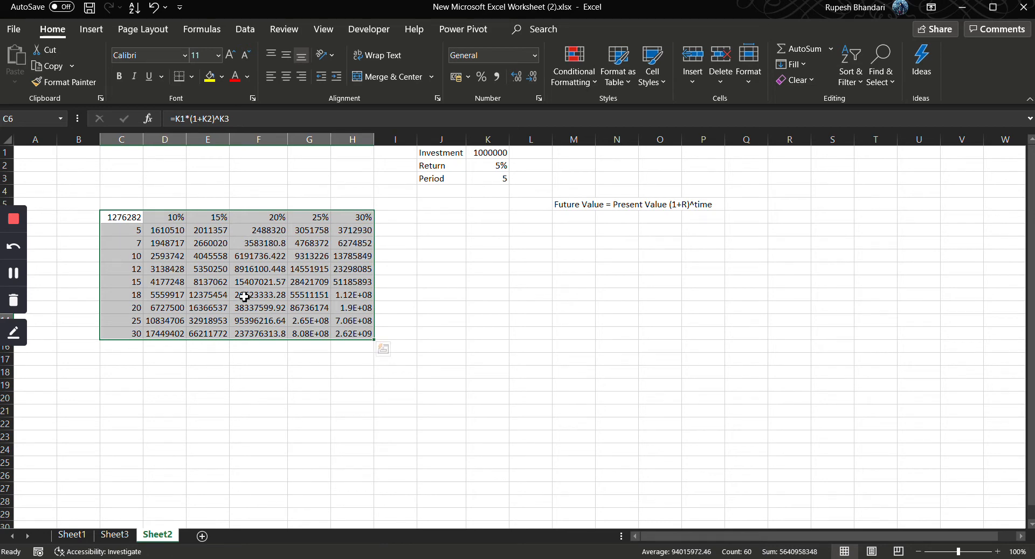
left_click(254, 31)
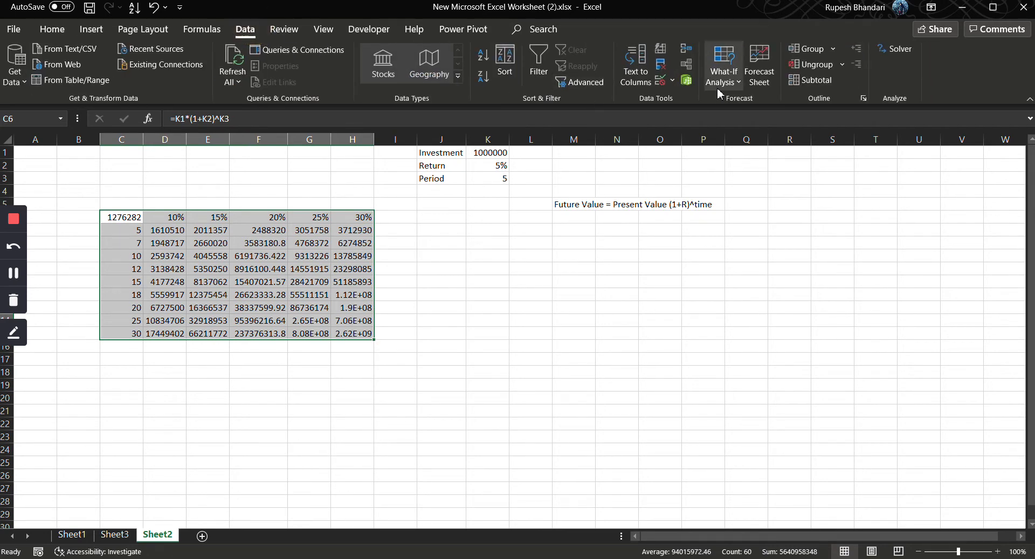
left_click(723, 72)
left_click(754, 141)
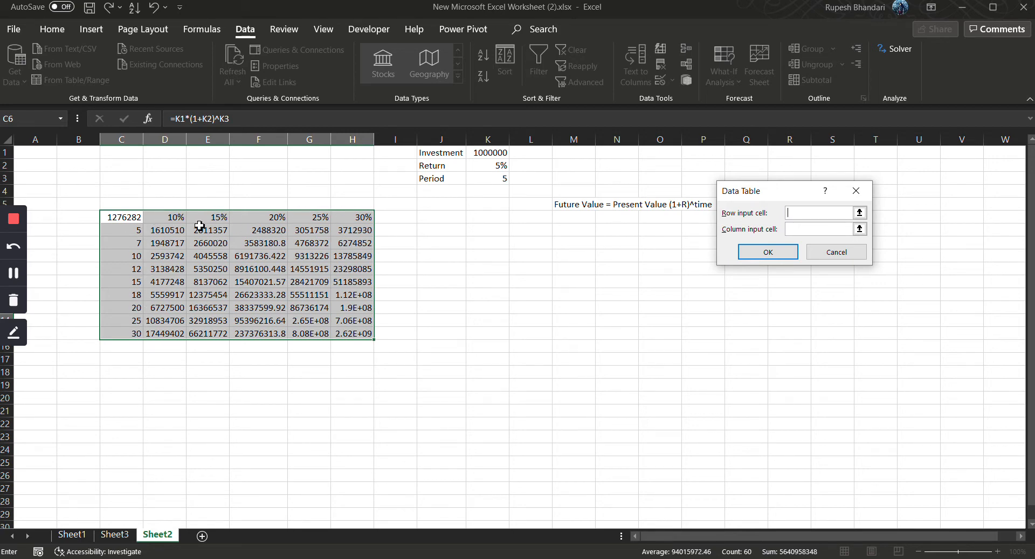
left_click(487, 165)
left_click(809, 229)
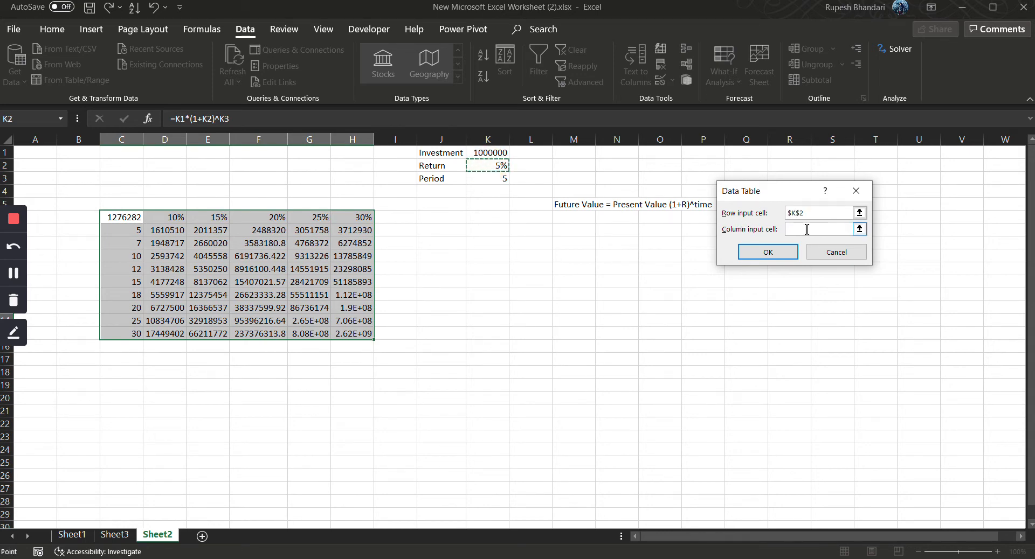
left_click(502, 184)
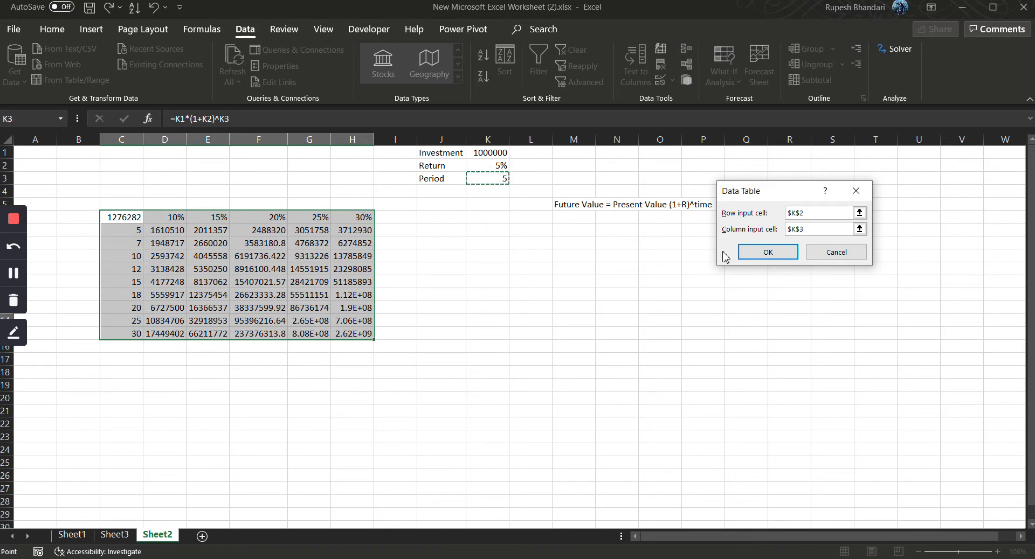
left_click(765, 253)
left_click_drag(450, 219, 452, 218)
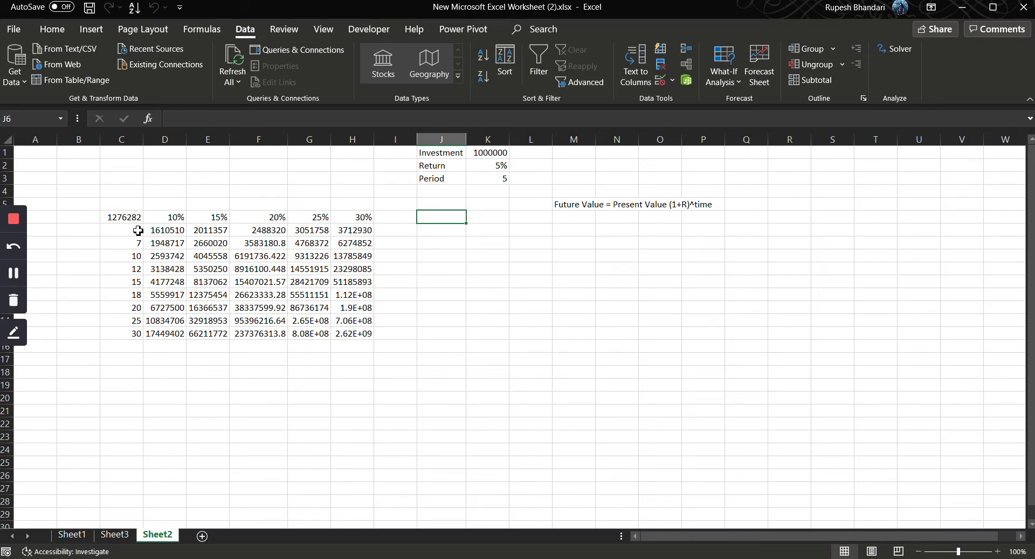
Step: Autofit the width of column H and review the data table's future values for the shortest and longest periods
left_click(173, 232)
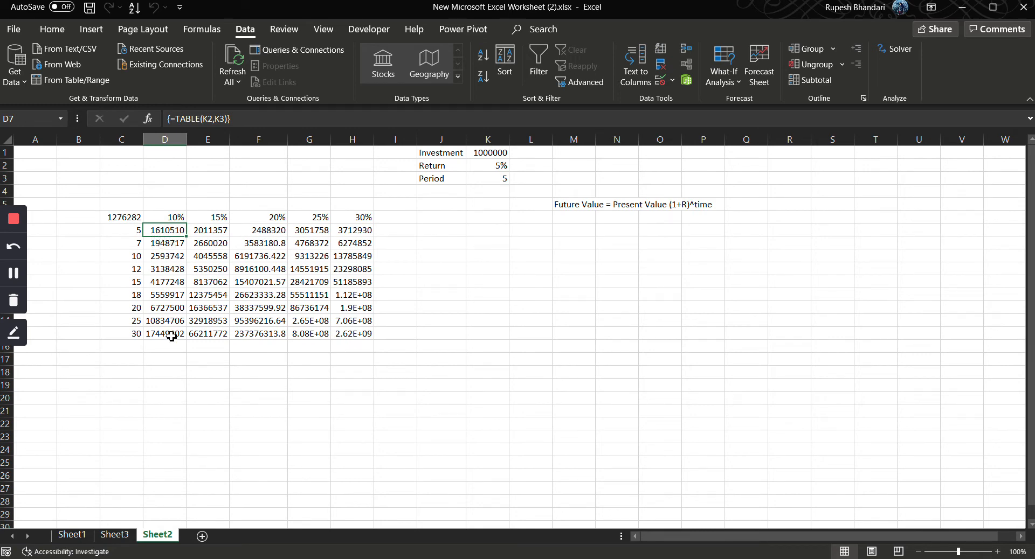
double_click(375, 139)
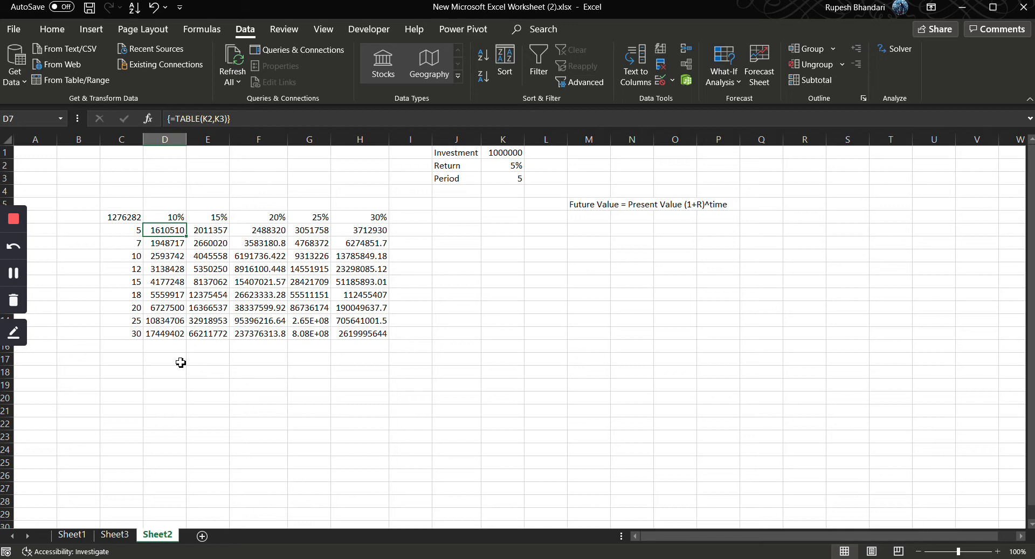
left_click(164, 335)
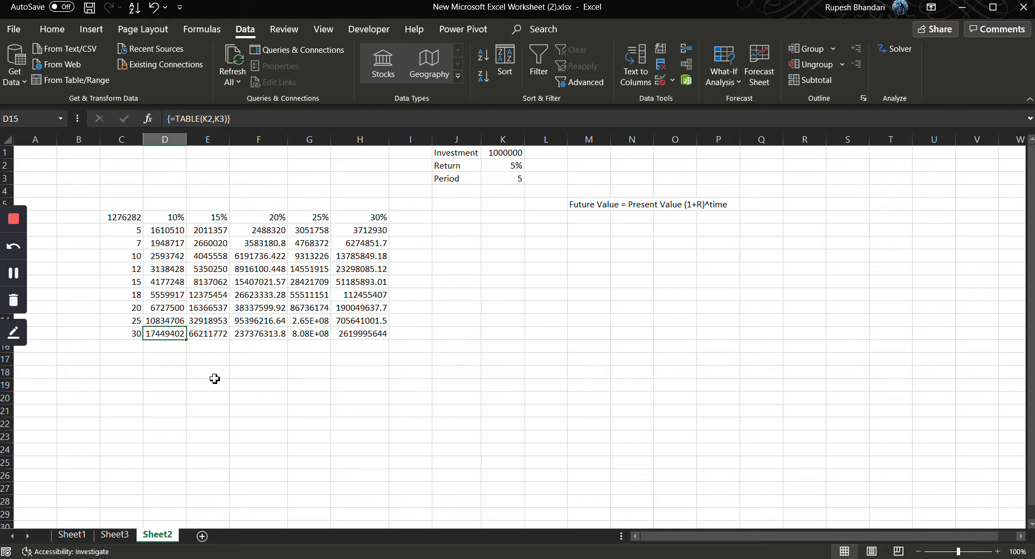
left_click(381, 334)
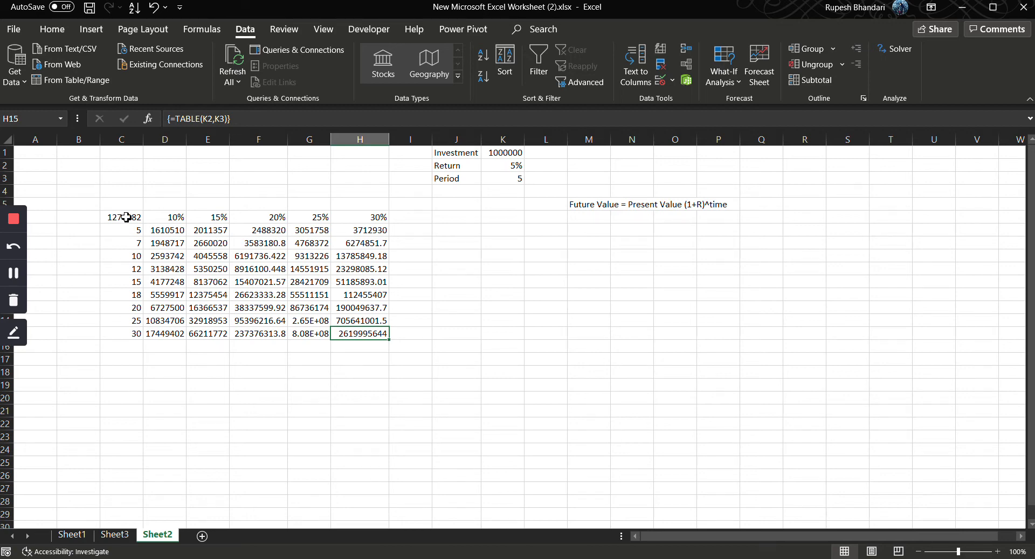
mouse_move(126, 217)
left_mouse_down()
mouse_move(213, 289)
mouse_move(381, 350)
mouse_move(380, 331)
left_mouse_up()
left_click(243, 376)
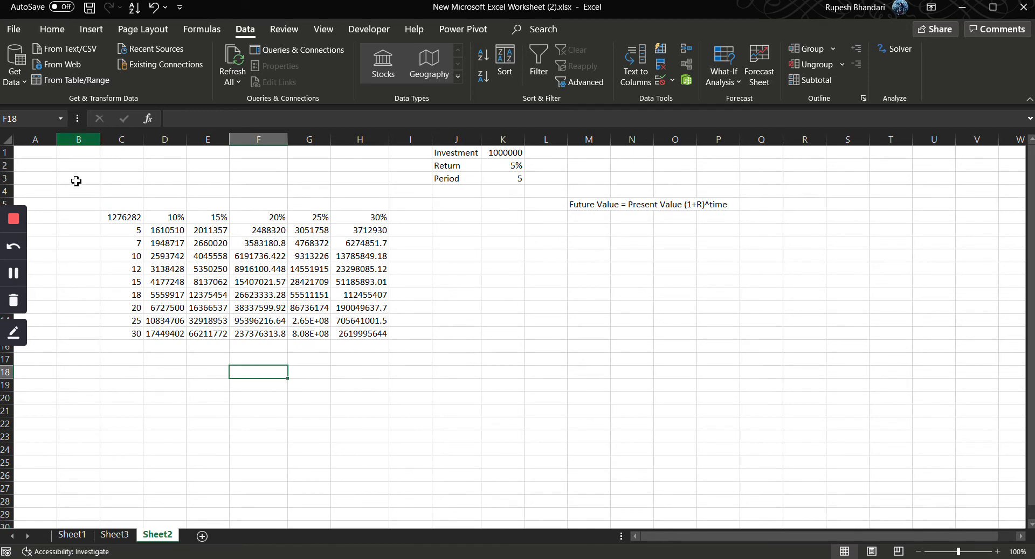
Step: Apply a light blue fill to the data table range C6:H15
left_click(53, 30)
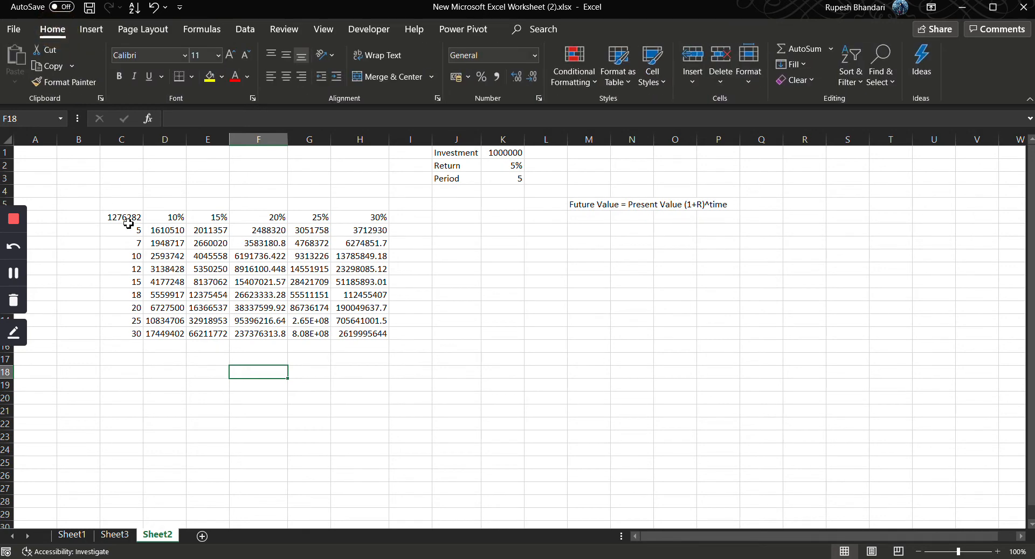
left_click_drag(127, 217, 380, 341)
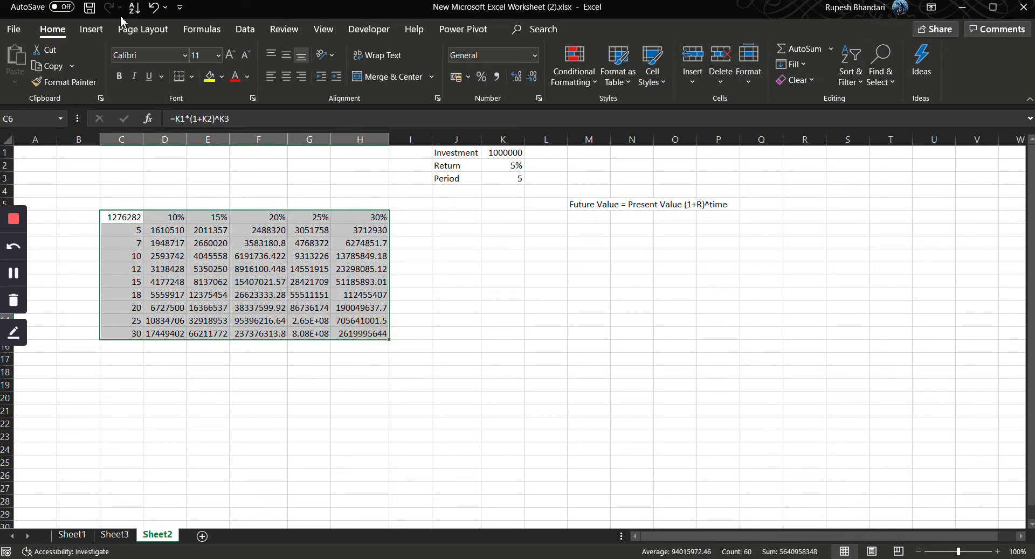
left_click(90, 31)
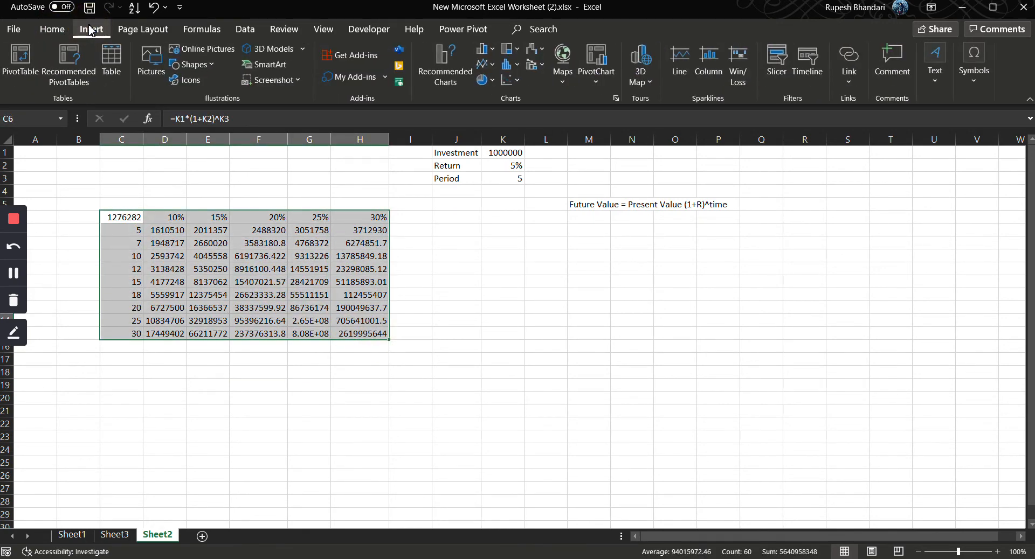
left_click(53, 32)
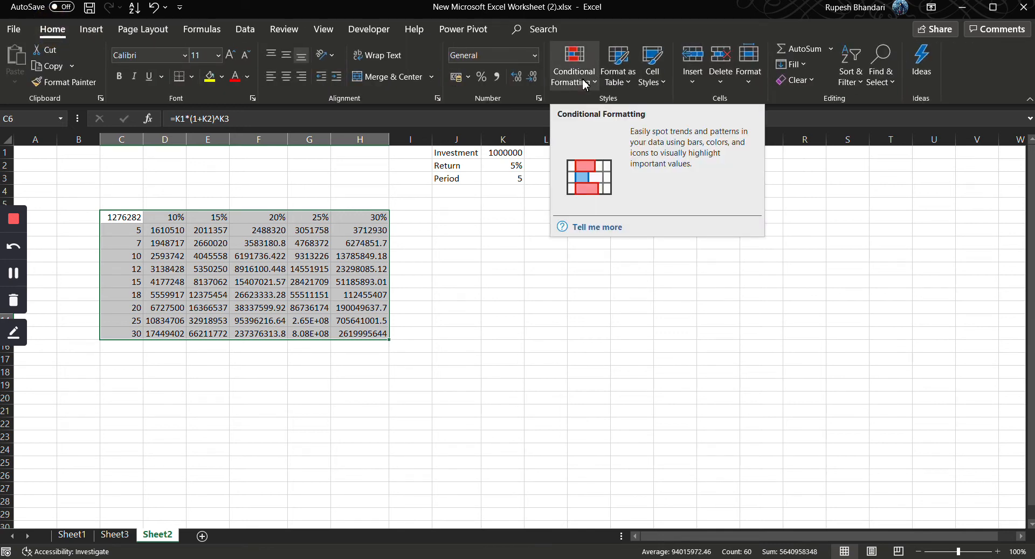
left_click(221, 77)
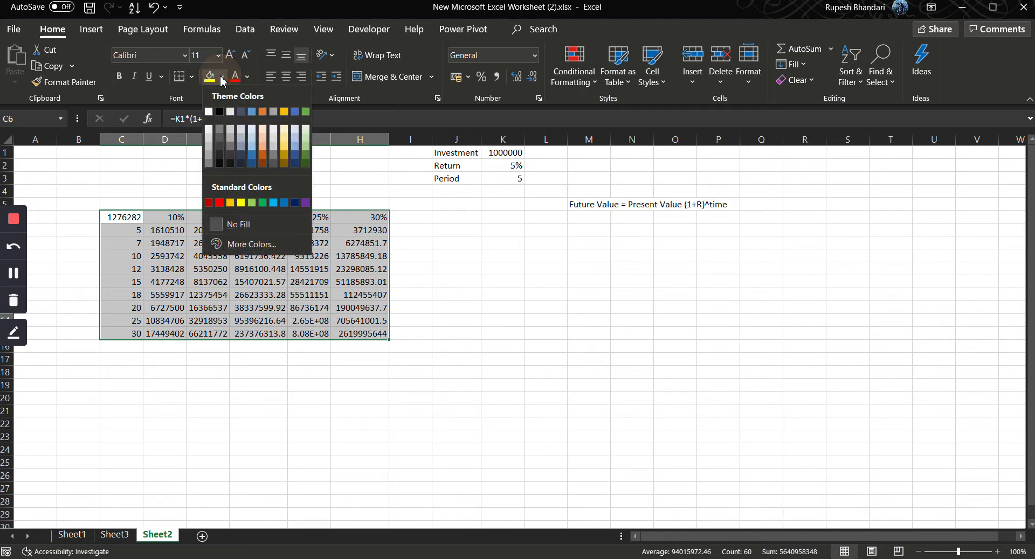
left_click(251, 133)
left_click(506, 318)
left_click(539, 268)
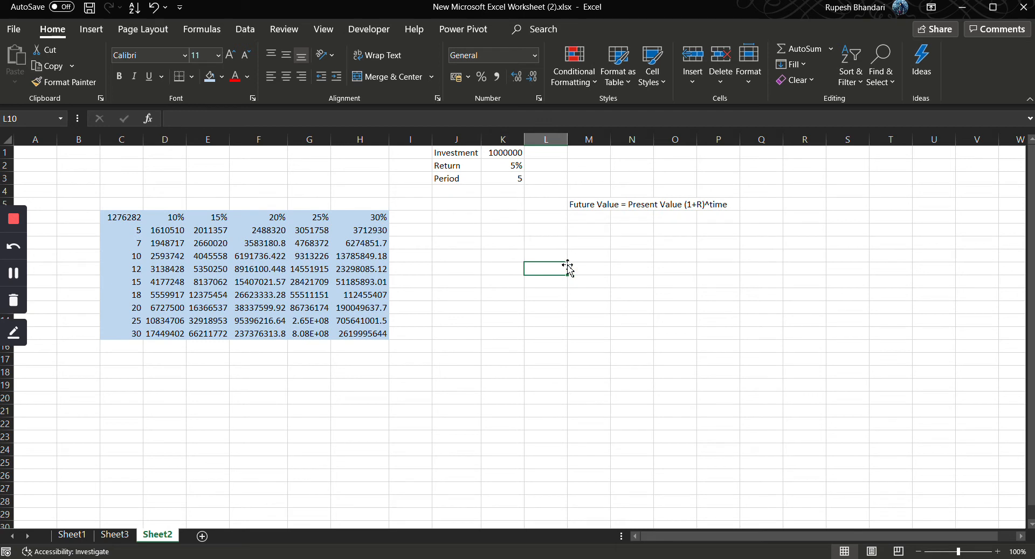
key("Up")
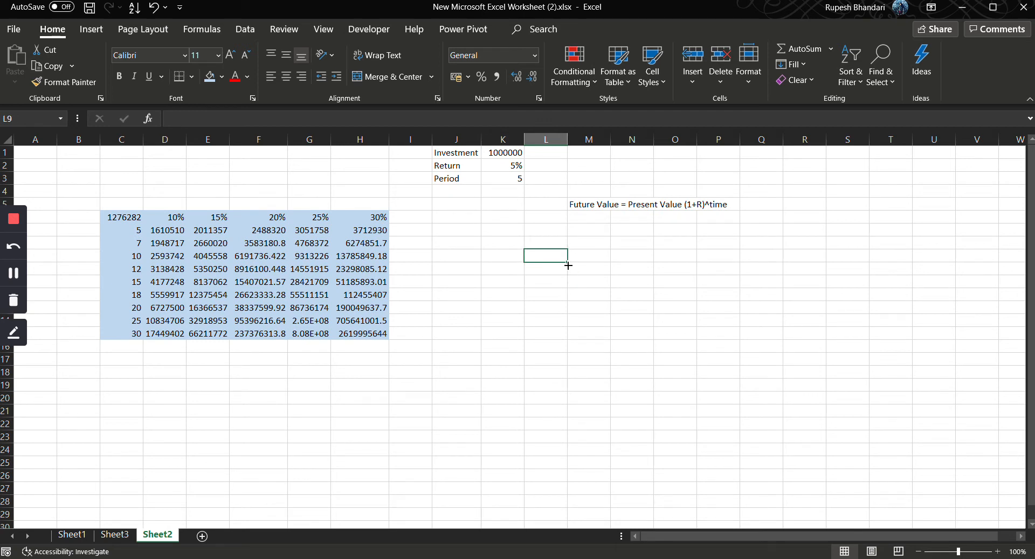
key("Right")
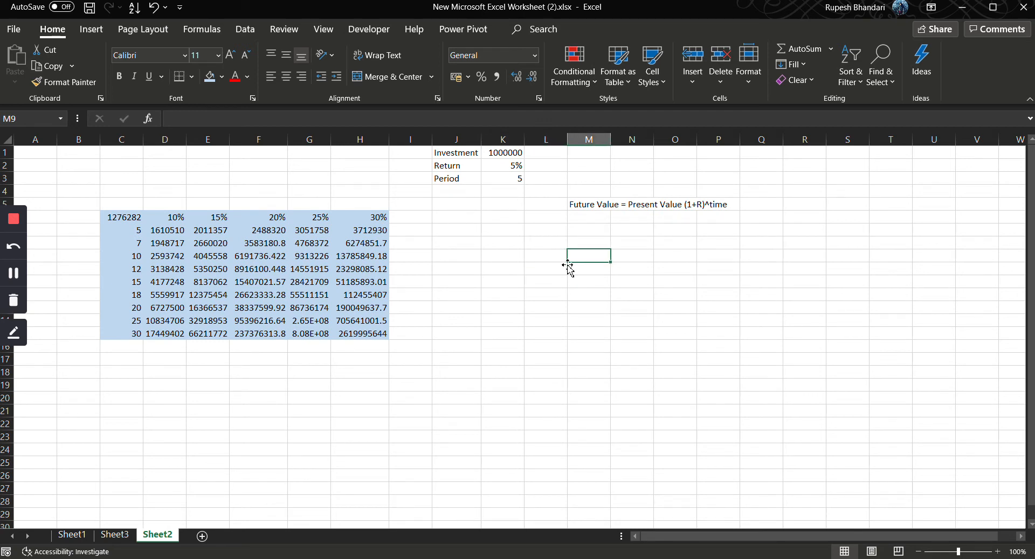
type("Pant")
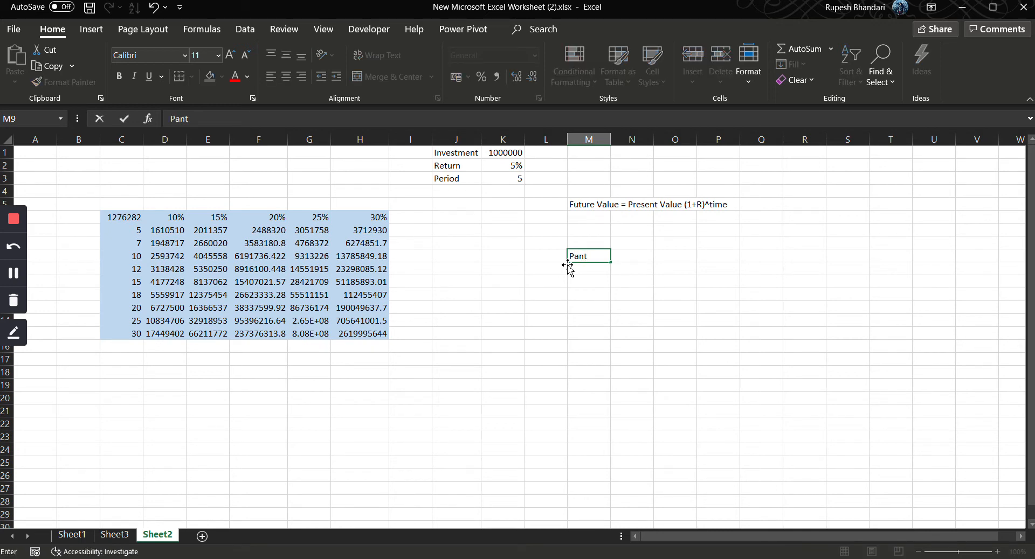
key("BackSpace")
key("BackSpace")
type("lant")
key("Return")
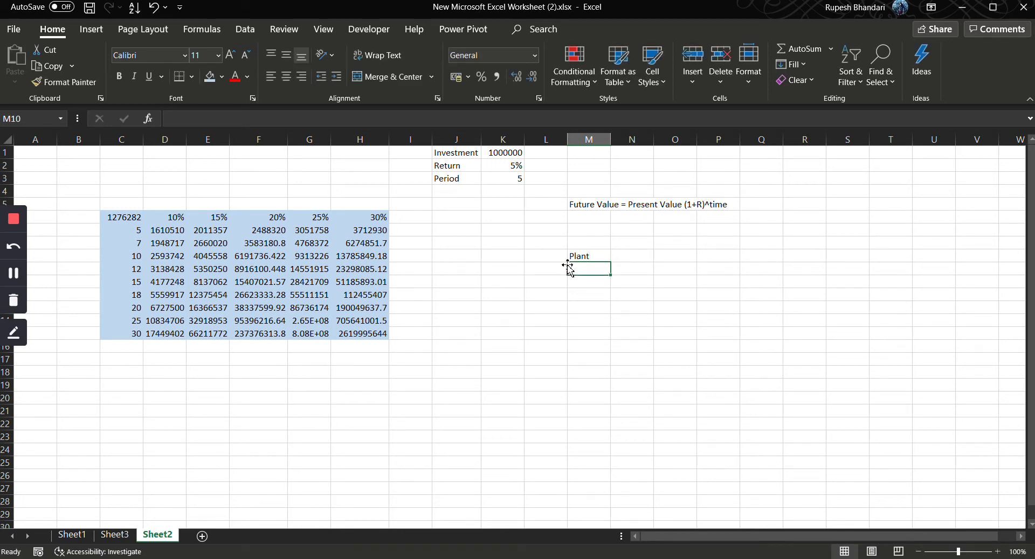
key("Up")
type("W")
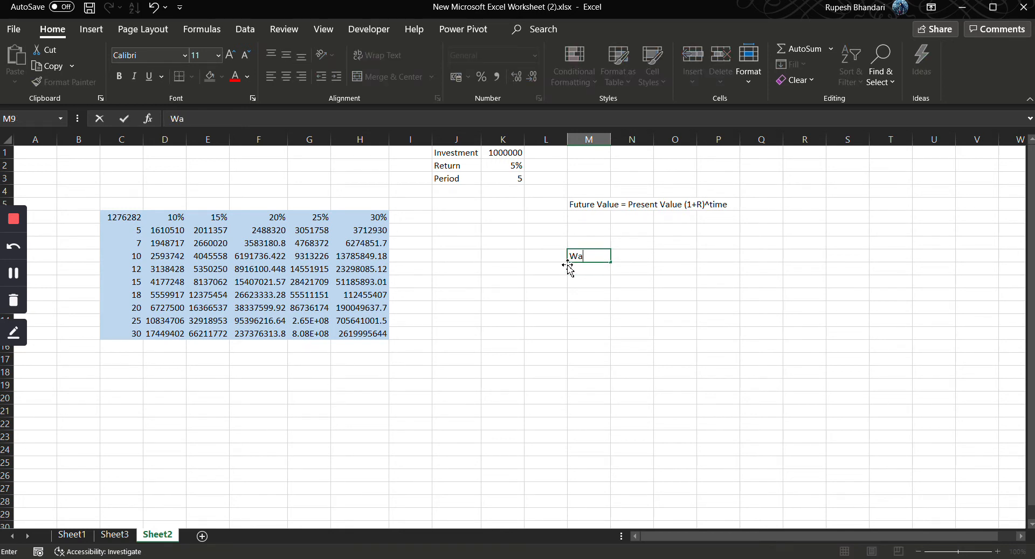
key("Tab")
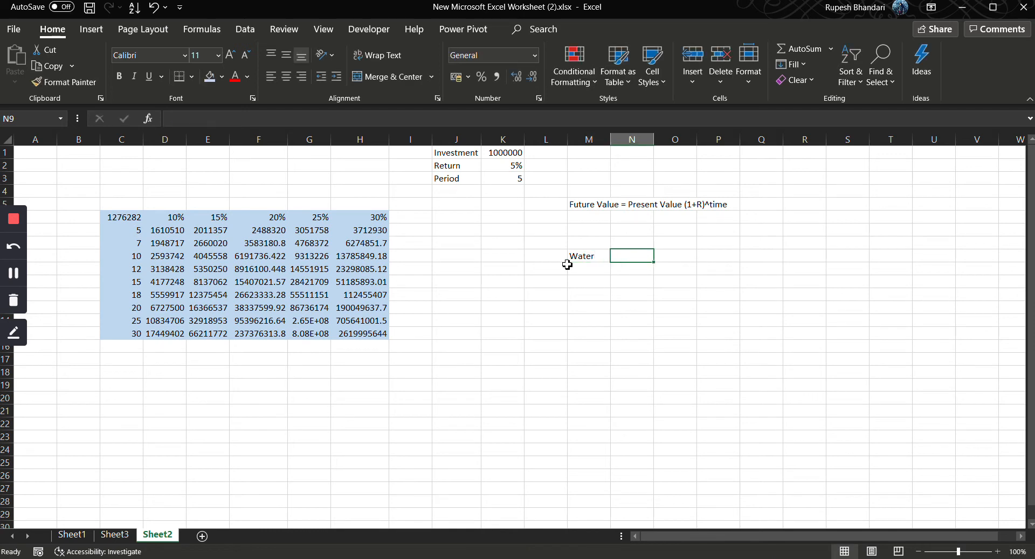
key("Left")
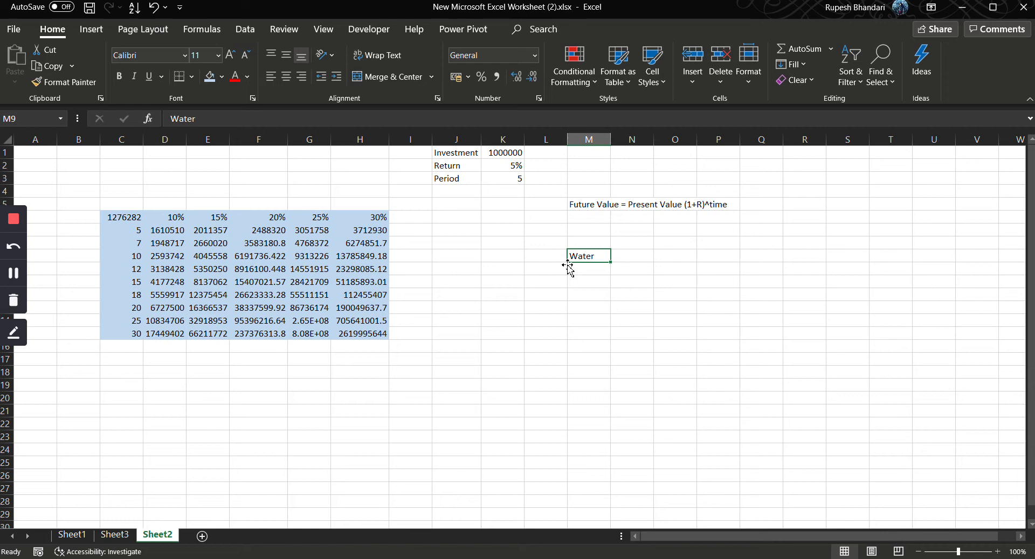
key("BackSpace")
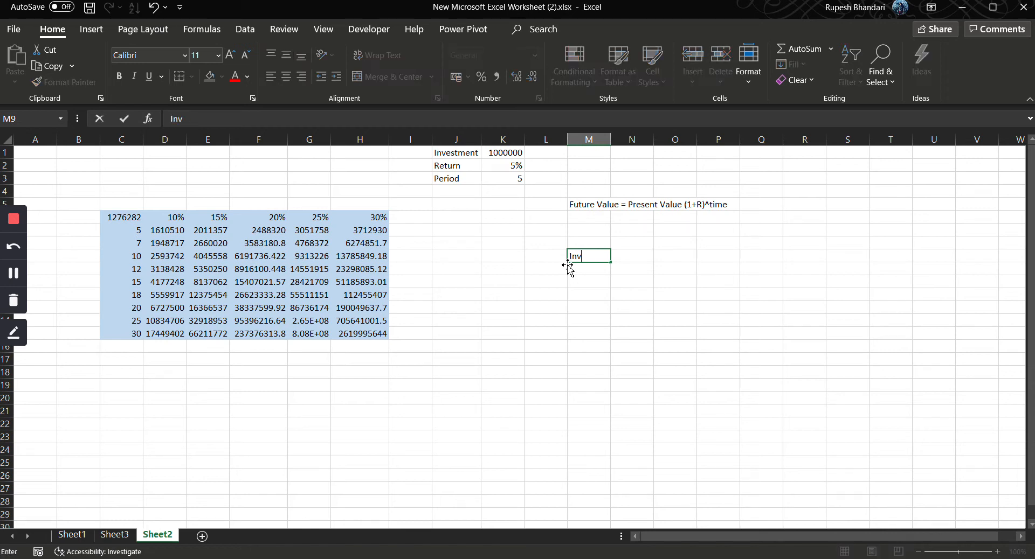
type("Investmen")
key("BackSpace")
key("BackSpace")
key("BackSpace")
key("BackSpace")
key("BackSpace")
key("BackSpace")
key("BackSpace")
key("BackSpace")
key("BackSpace")
Step: Enter the label FD in M9 and the amount 150000 in N9
type("FD")
key("Tab")
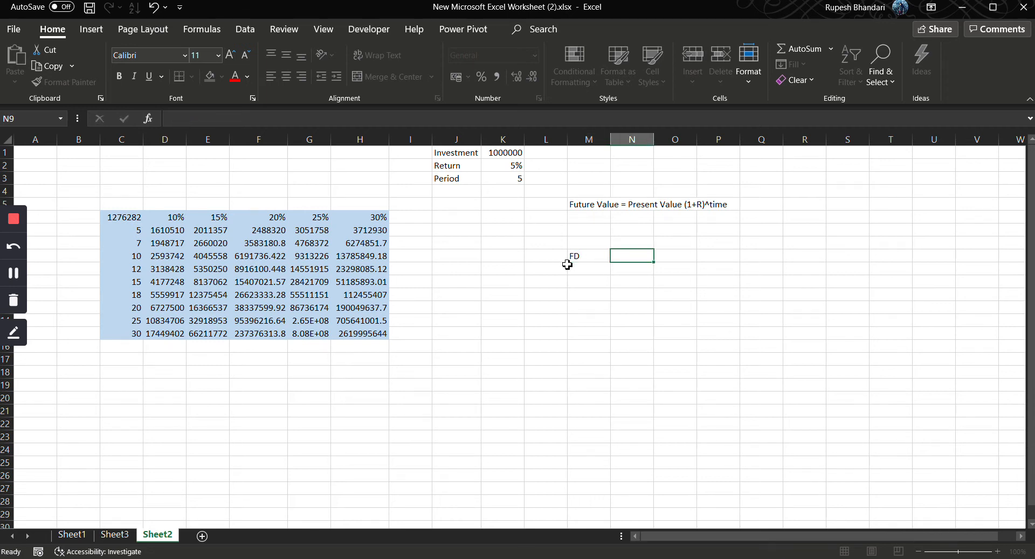
type("100000")
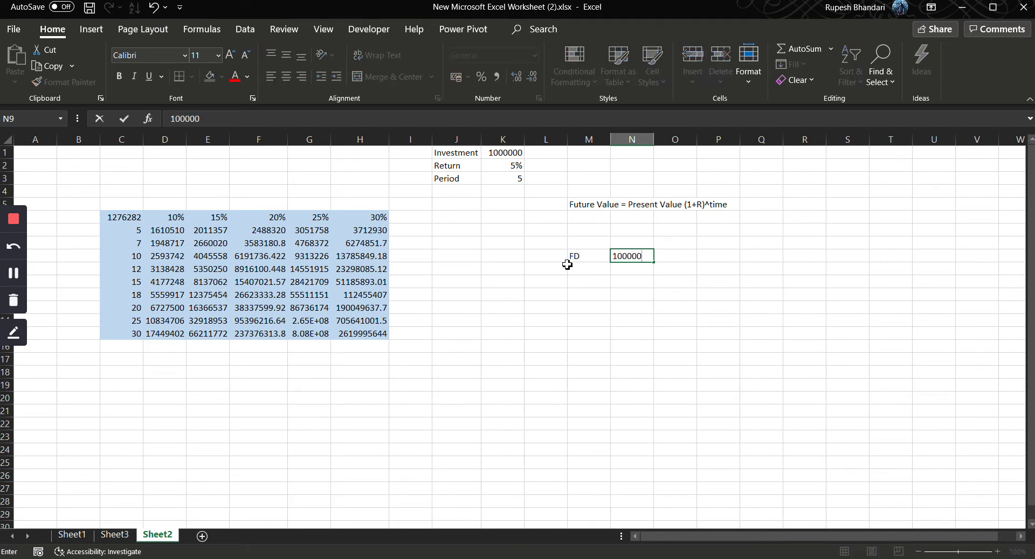
key("BackSpace")
key("BackSpace")
key("BackSpace")
key("BackSpace")
key("BackSpace")
type("50000")
left_click(568, 266)
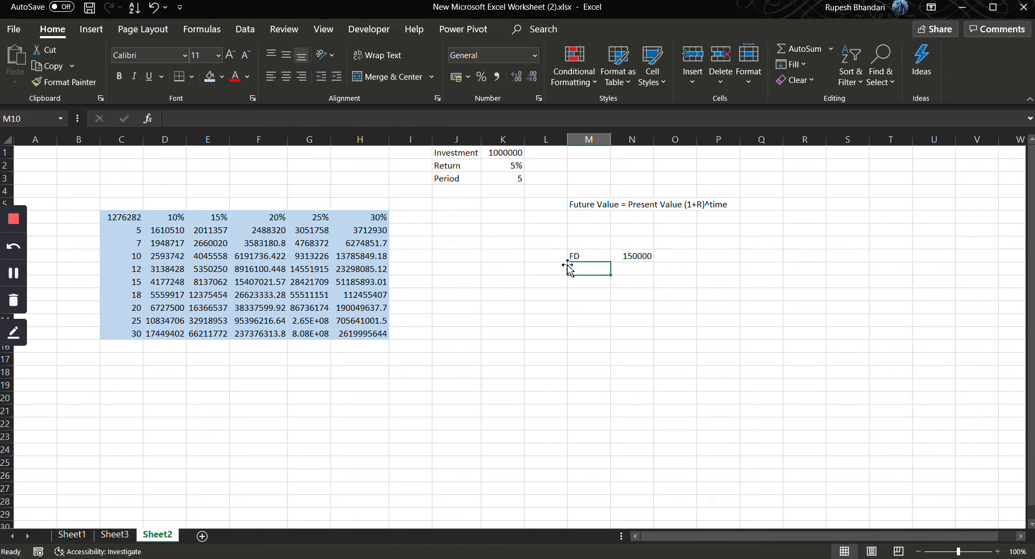
Step: Enter Return with 6% in M10:N10 and Period with 2 in M11:N11
type("Return")
key("Tab")
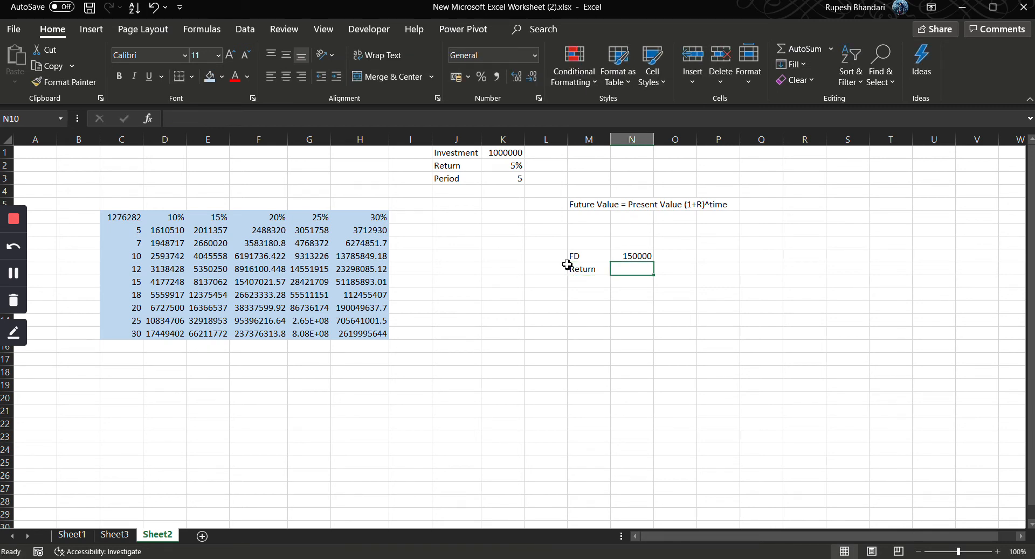
type("6%")
key("Return")
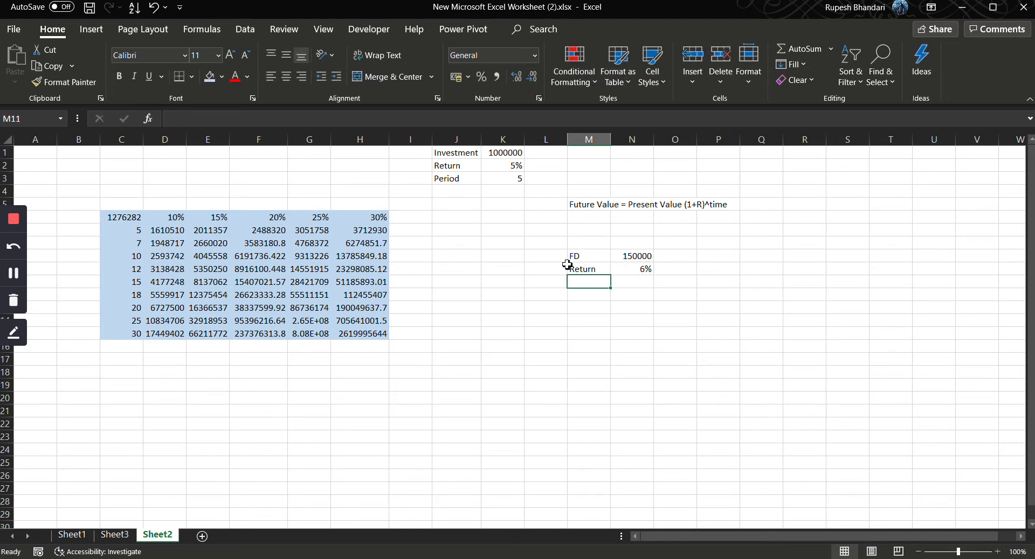
type("Period")
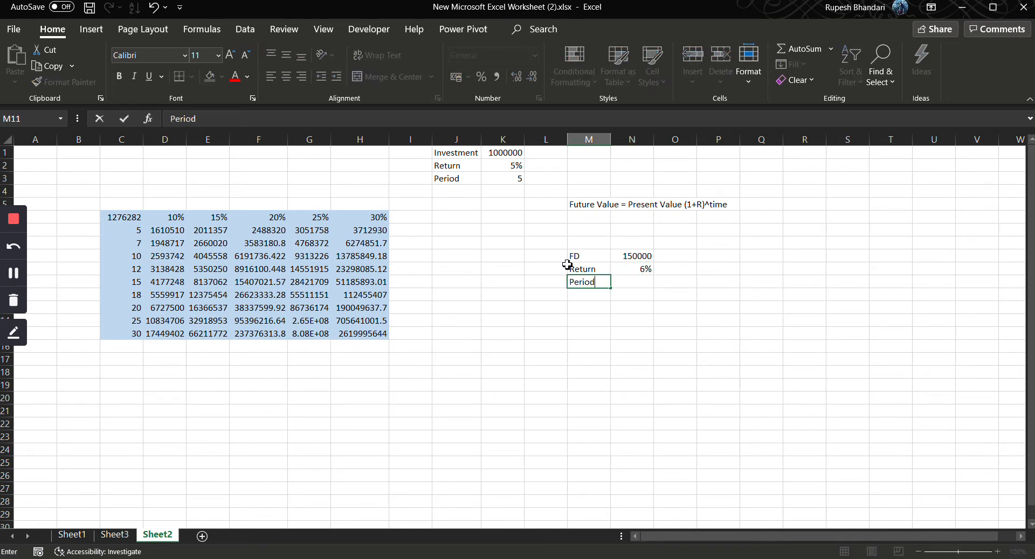
key("Tab")
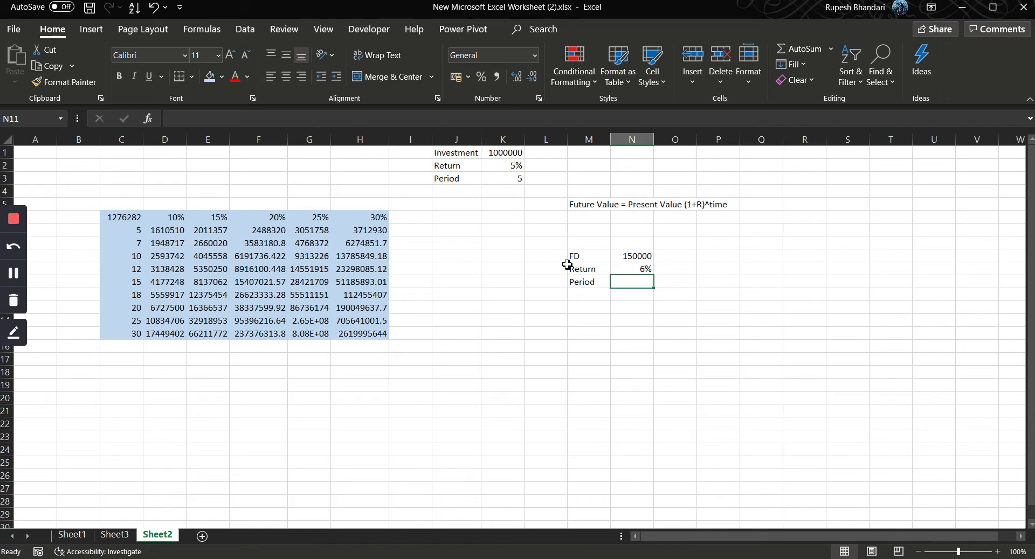
type("2")
key("Return")
Step: Calculate the FD's future value in M14 with the formula =N9*(1+N10)^N11
key("Return")
key("Return")
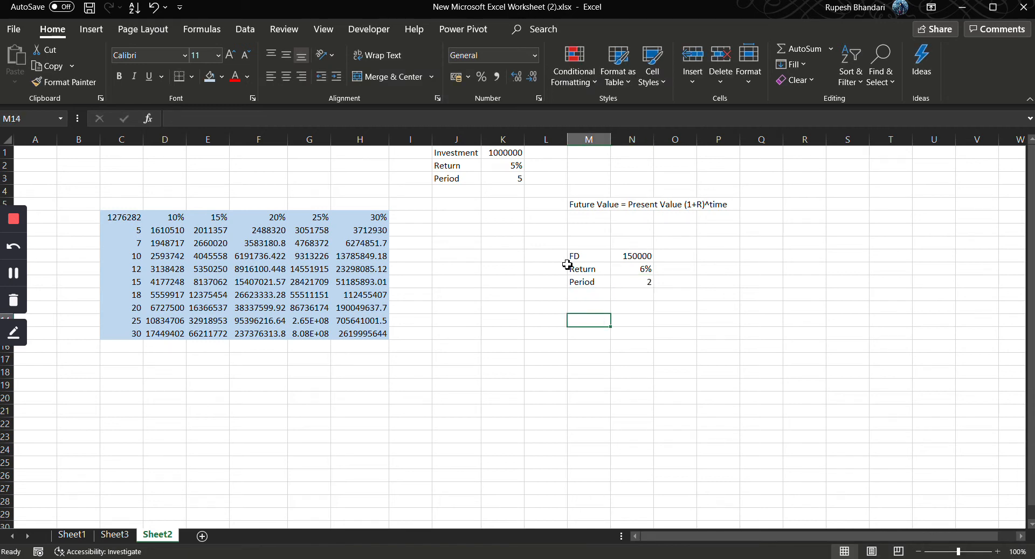
type("=")
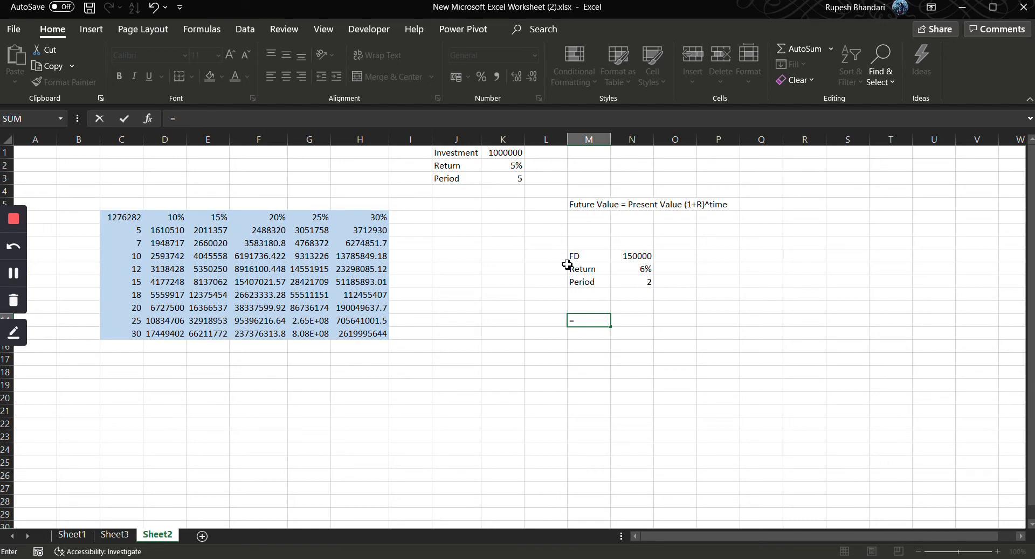
key("Right")
key("Up")
key("Up")
key("Up")
key("Up")
key("Up")
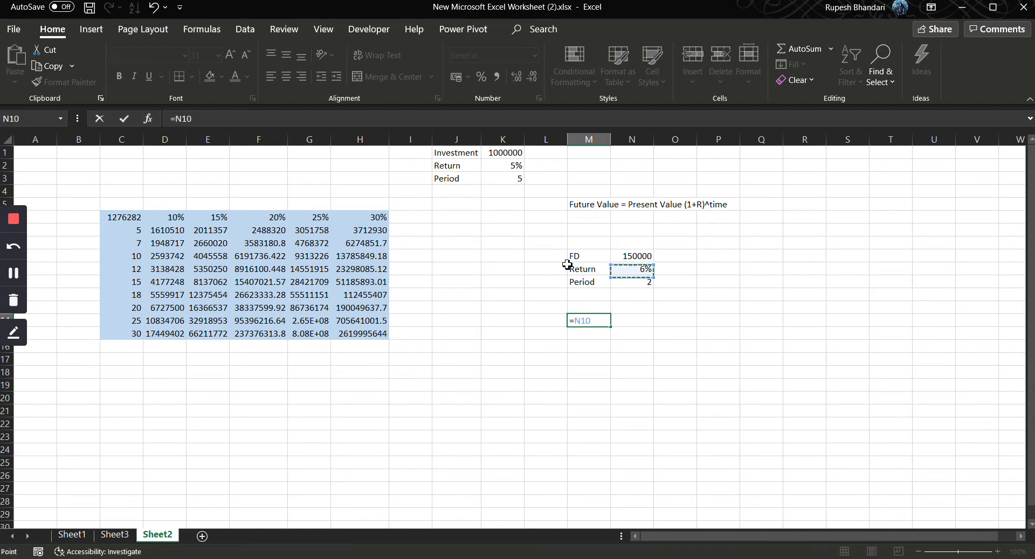
type("*(1+")
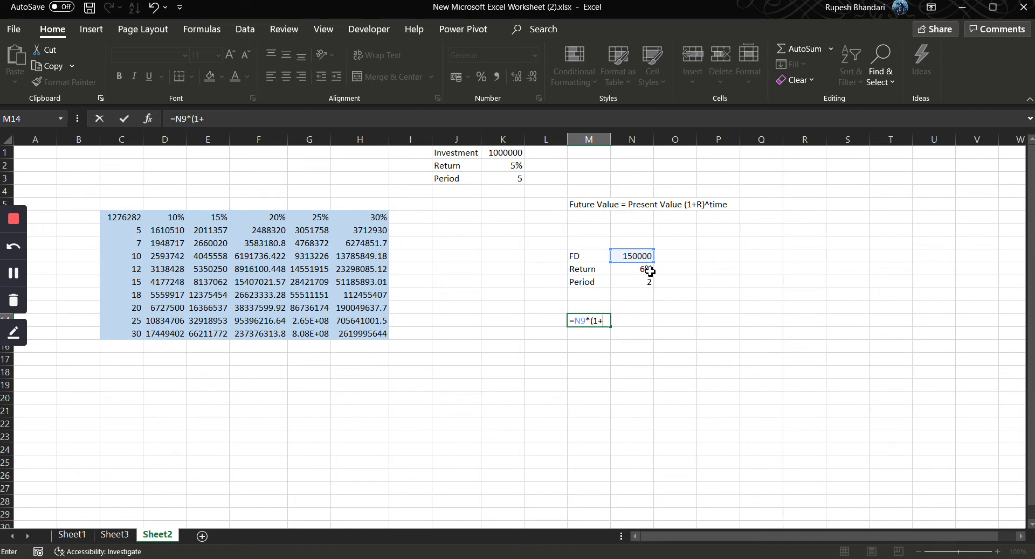
left_click(631, 269)
type(")^")
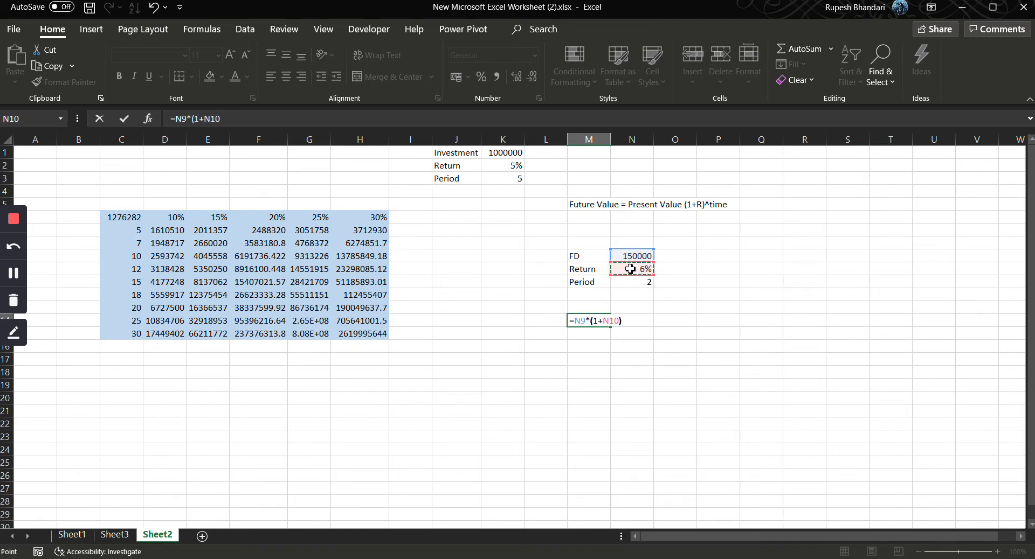
key("Up")
key("Up")
key("Right")
key("Up")
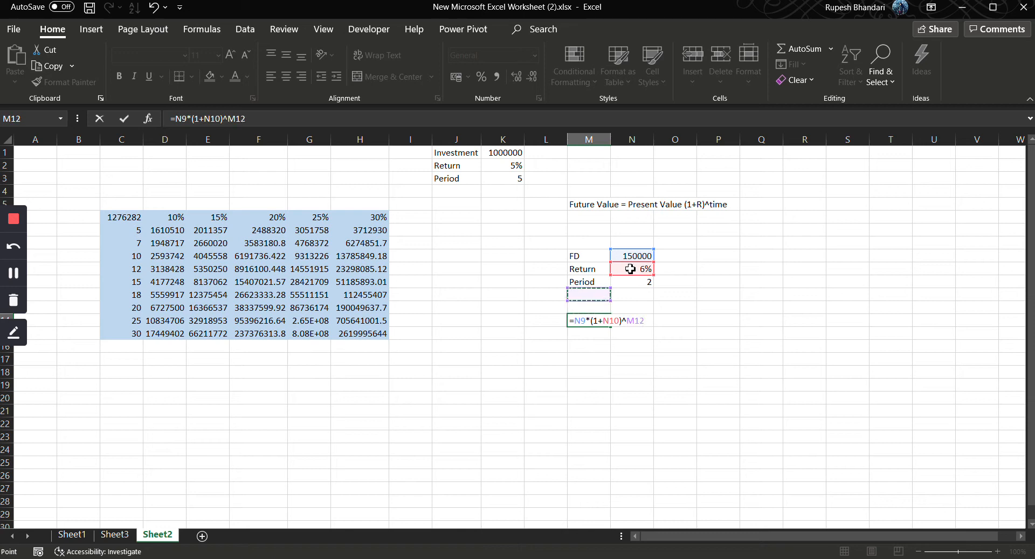
key("Return")
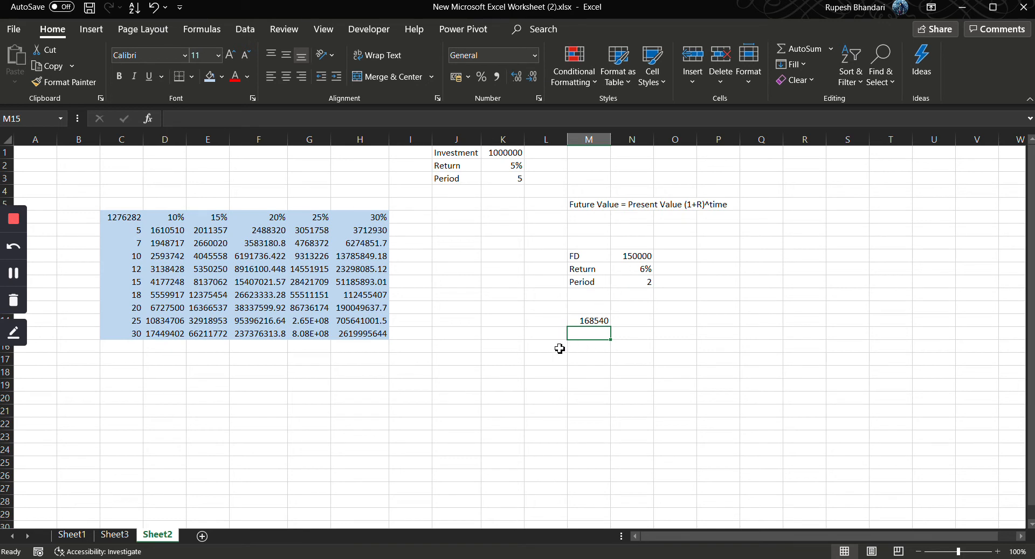
left_click(605, 321)
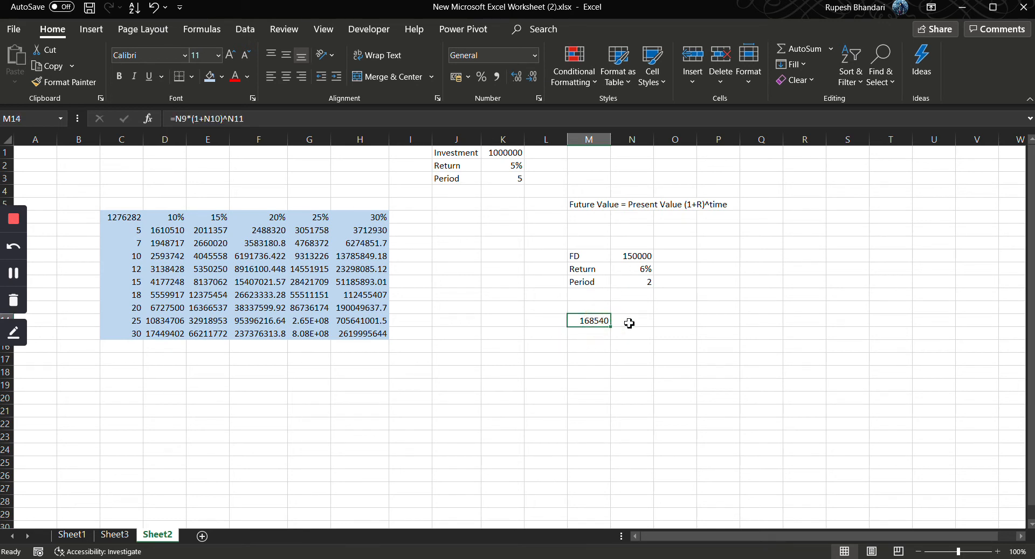
Step: Format the return header cells N14:T14 as percentages
left_click(630, 323)
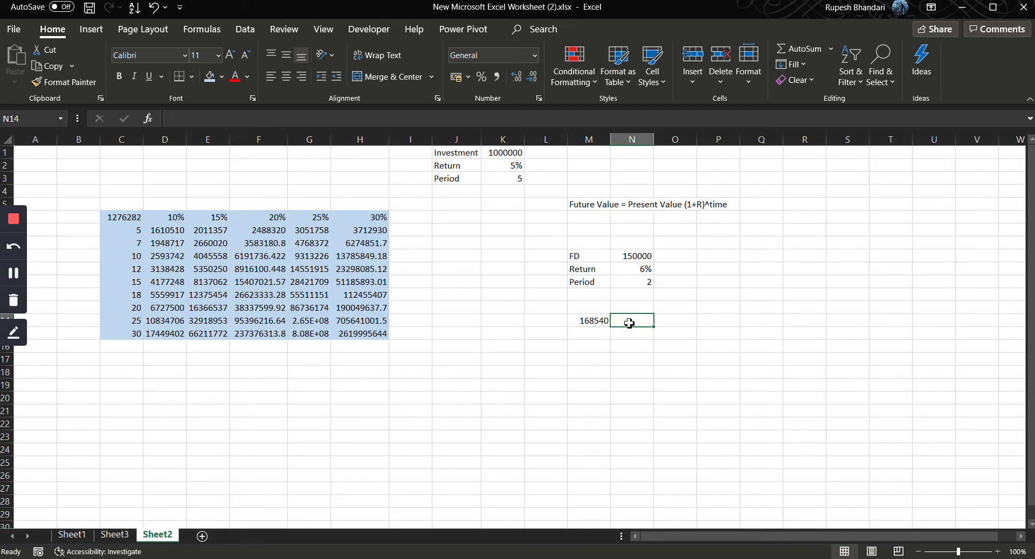
left_click_drag(629, 324, 874, 321)
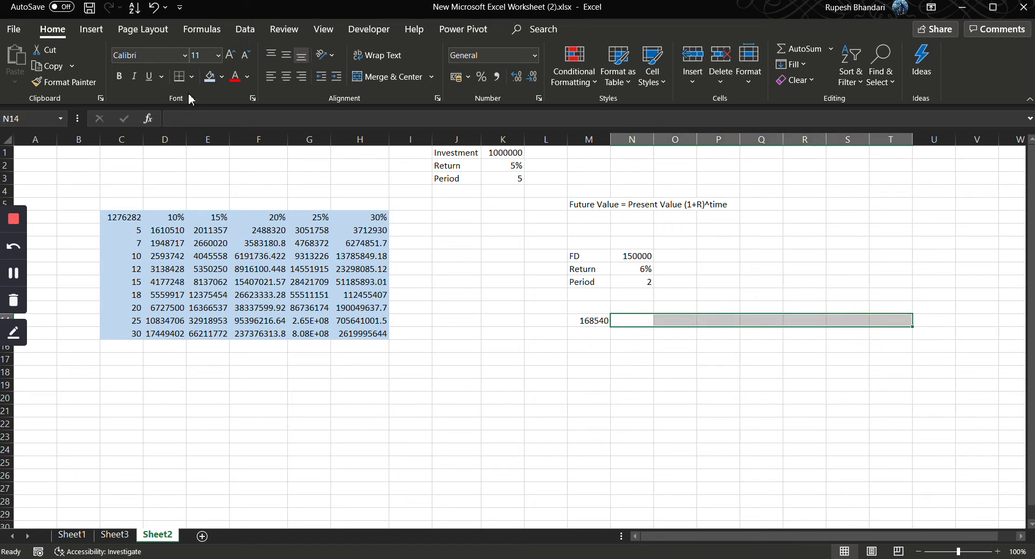
left_click(480, 76)
Step: Enter trial returns of 8% in N14 and 9% in O14
left_click(647, 321)
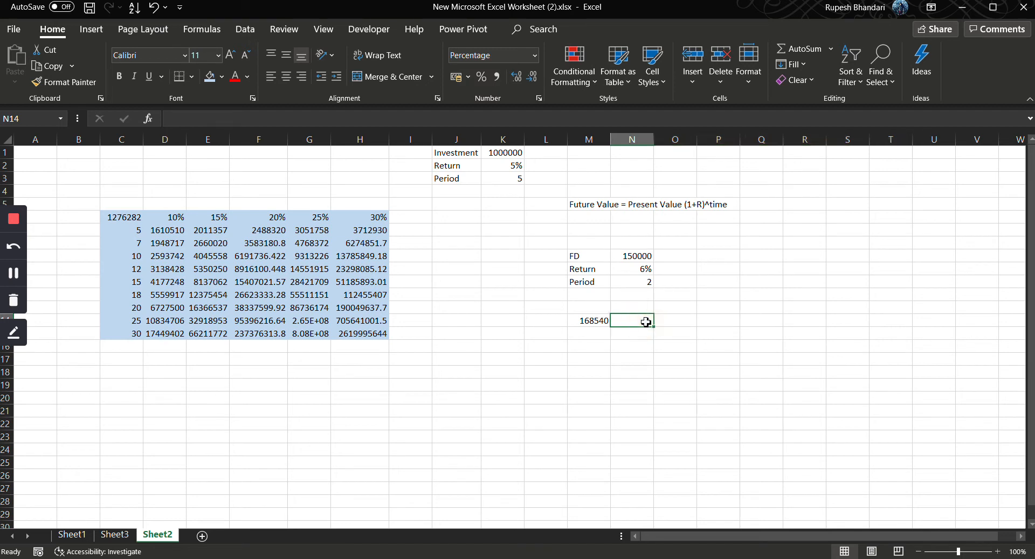
type("8")
key("Tab")
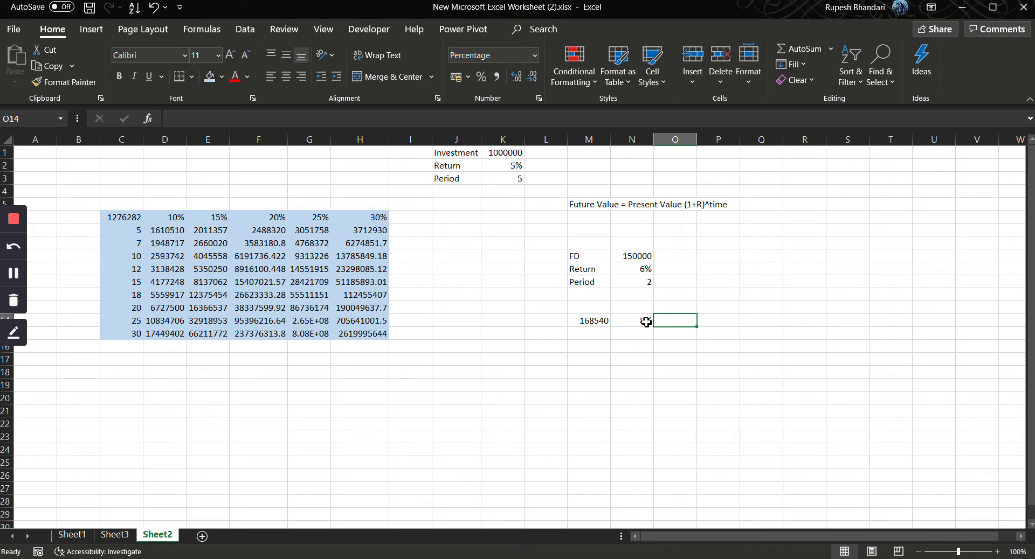
type("9")
key("Tab")
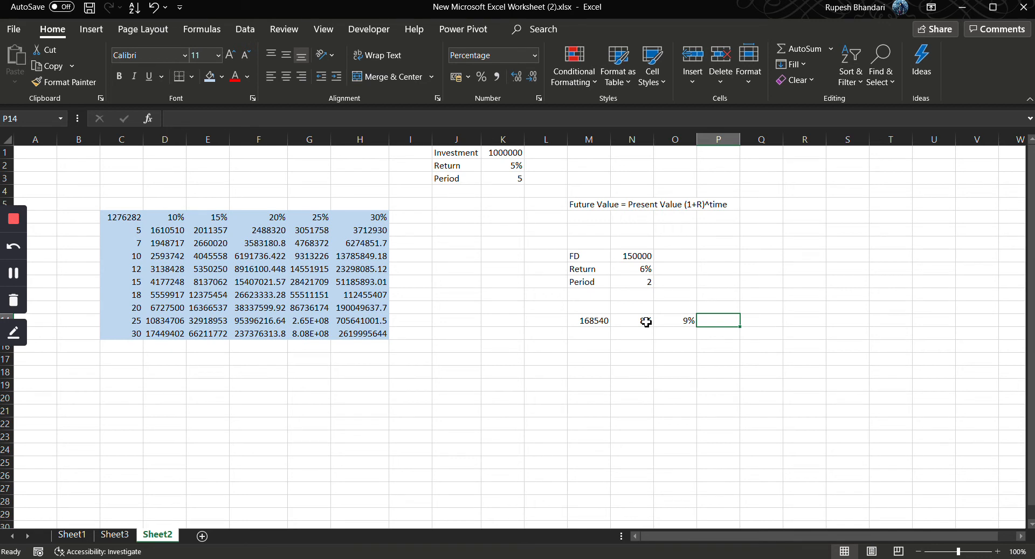
Step: Set the first return in N14 to 6.5% and display it with one decimal place
left_click(645, 322)
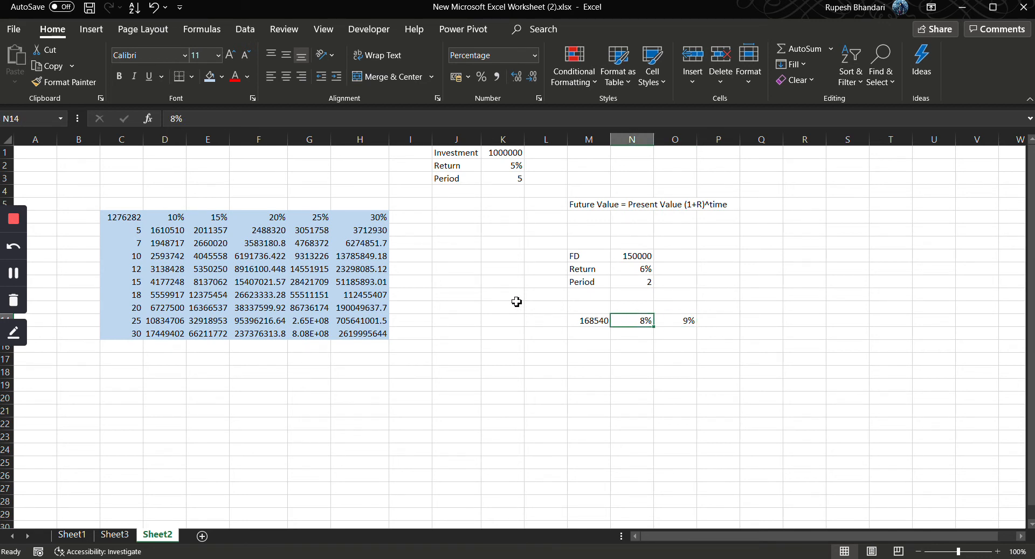
type("7")
key("Tab")
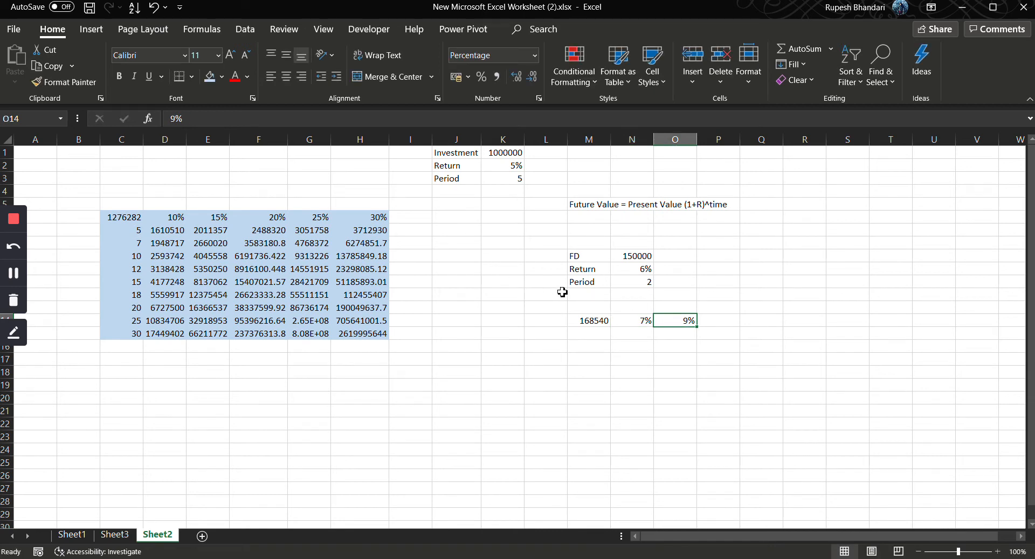
left_click(621, 323)
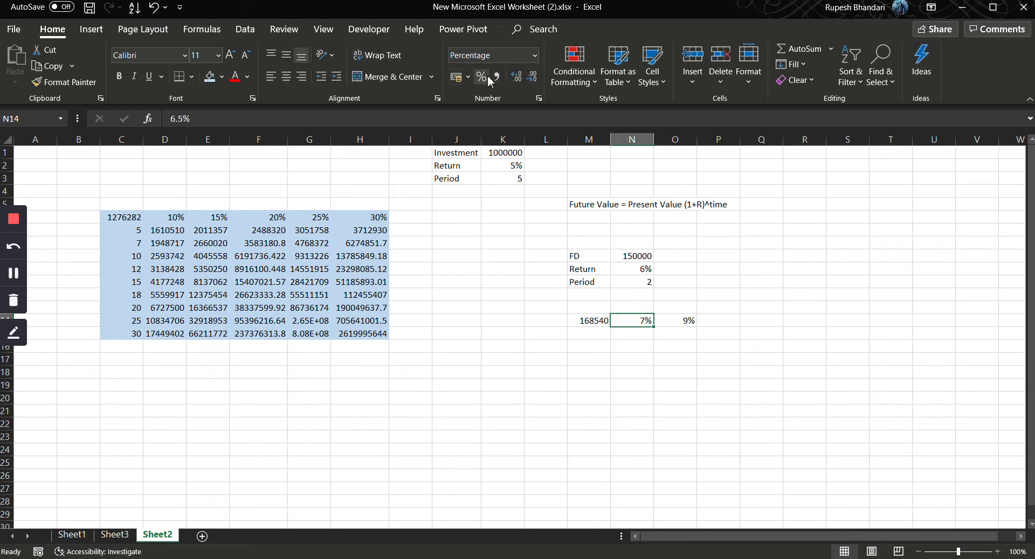
left_click(516, 80)
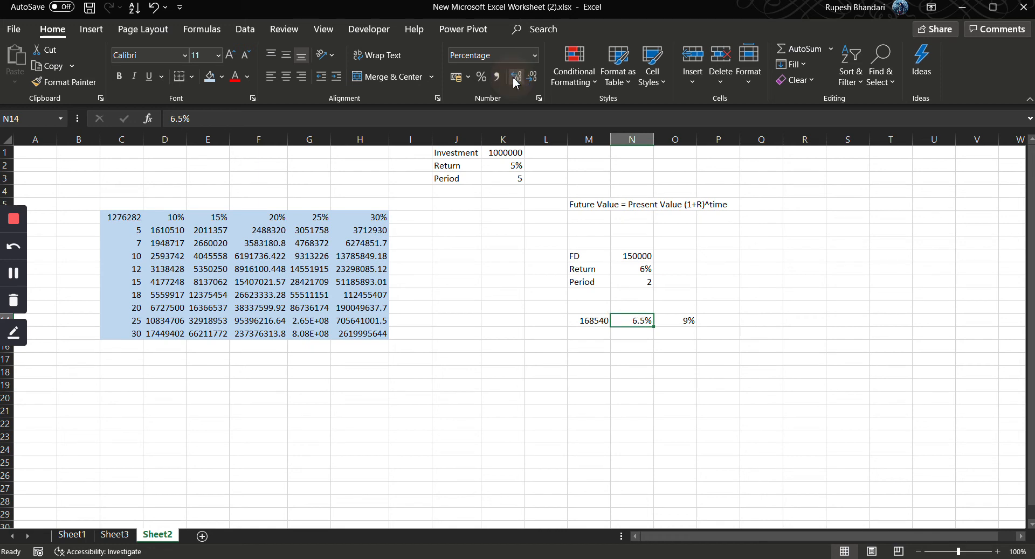
Step: Enter the returns 7%, 7.5%, 8%, 8.5% and 9% in O14:S14 and display N14:S14 with two decimal places
left_click(675, 325)
double_click(674, 325)
type("7")
key("Tab")
type("7.5")
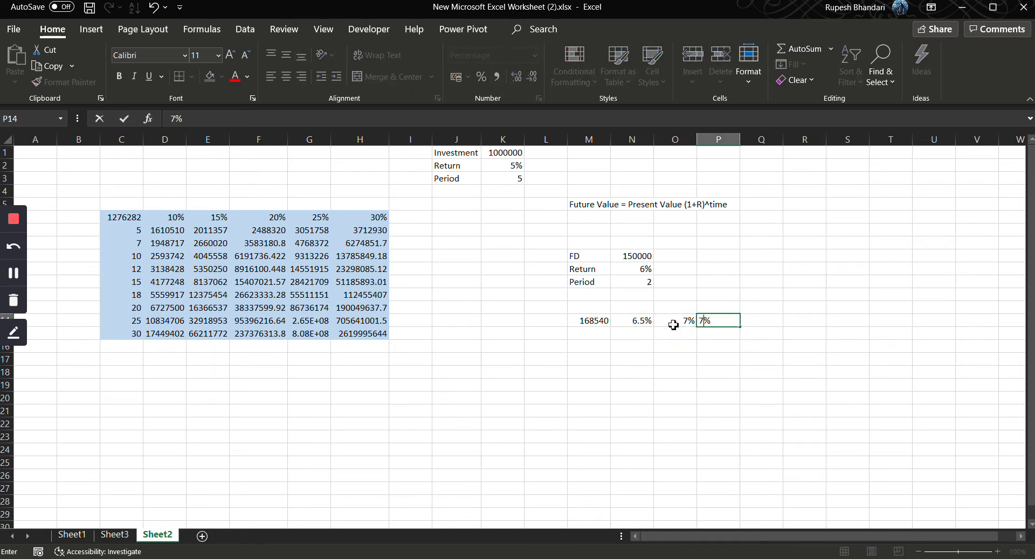
key("Tab")
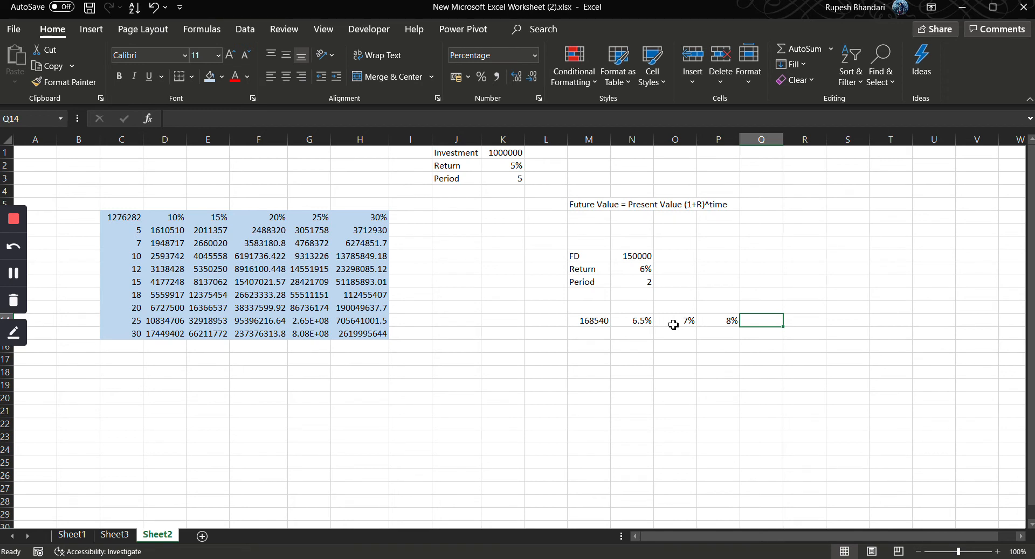
type("8")
key("Tab")
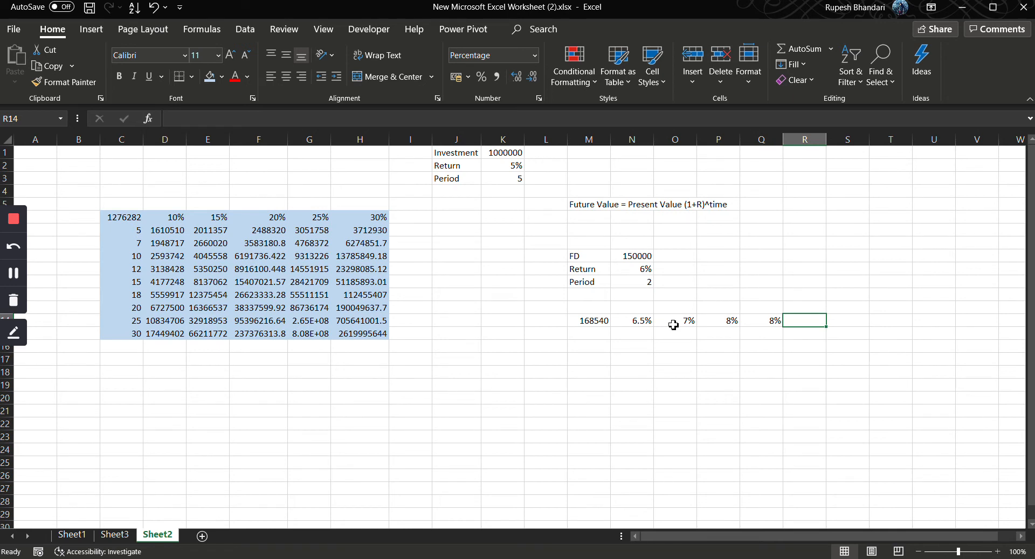
type("9")
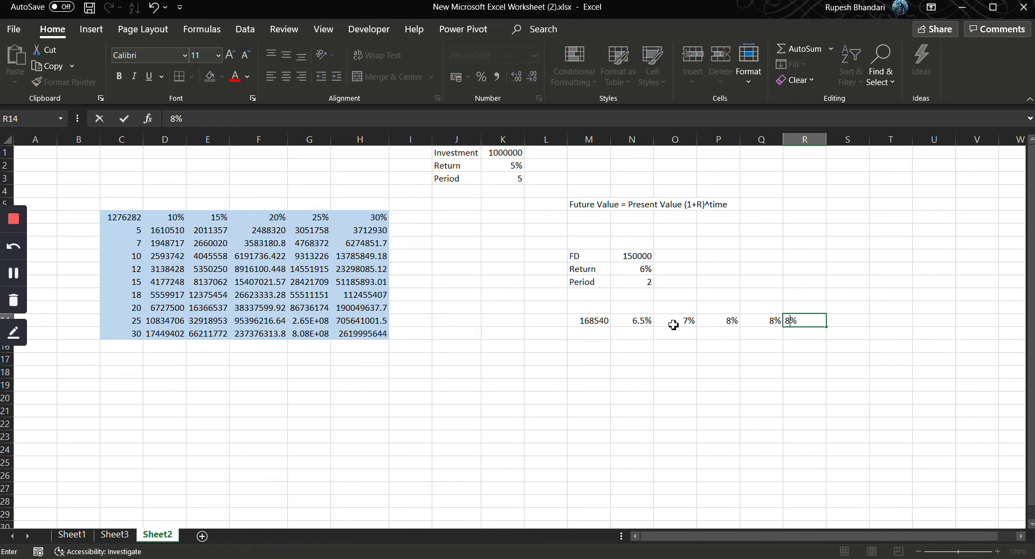
key("Tab")
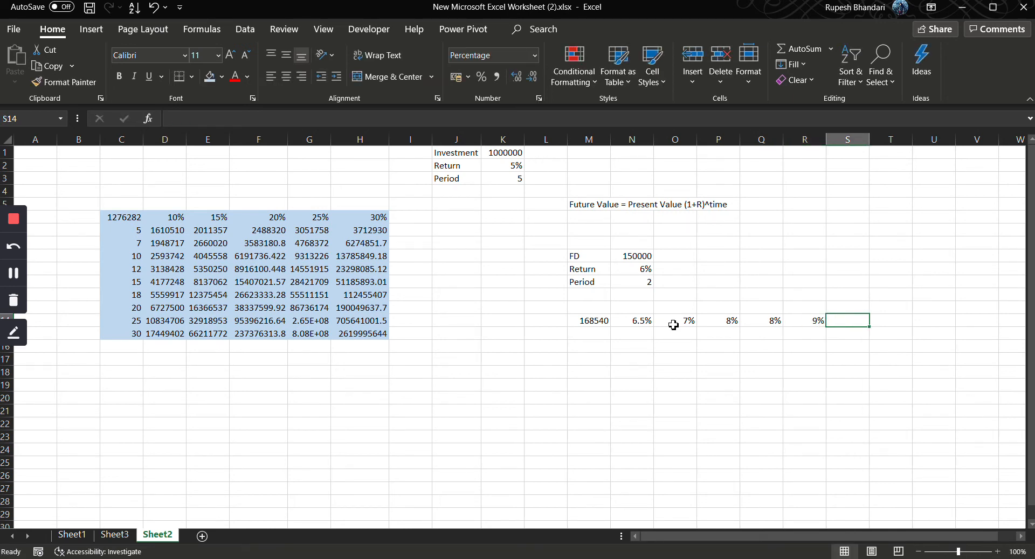
type("9")
key("Return")
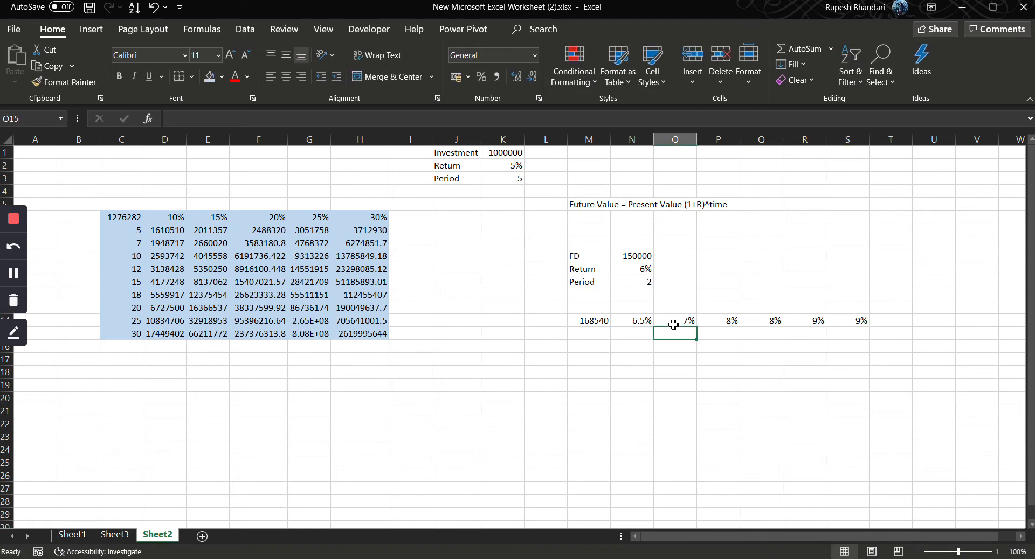
left_click_drag(636, 319, 859, 319)
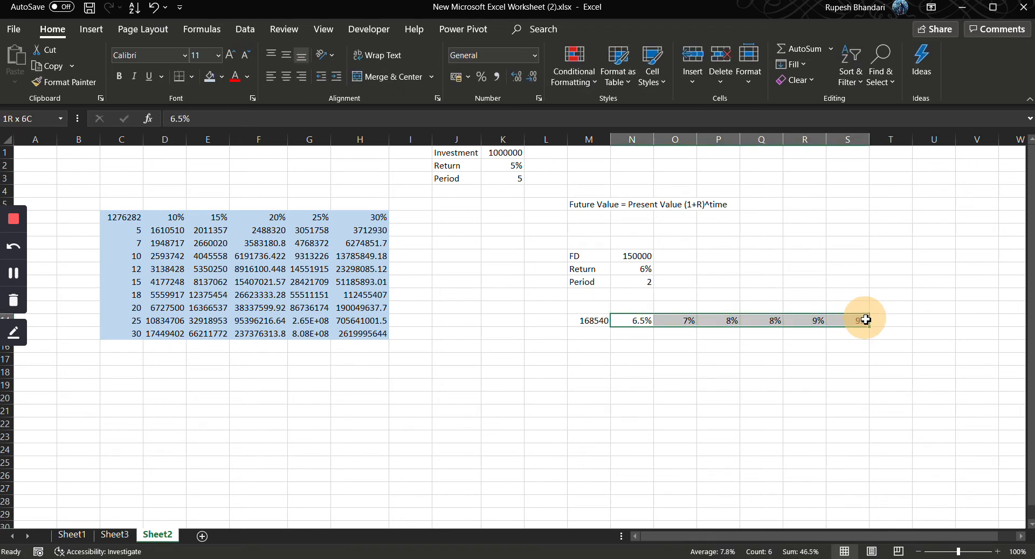
left_click(519, 79)
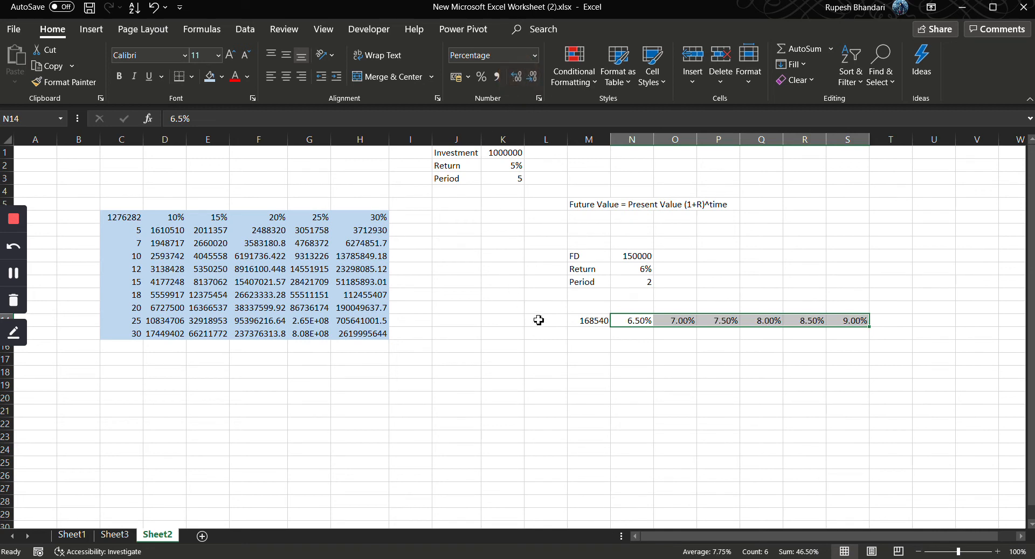
Step: Enter the periods 2, 4, 5, 6, 7, 8.5 and 10 down M15:M21
left_click(601, 338)
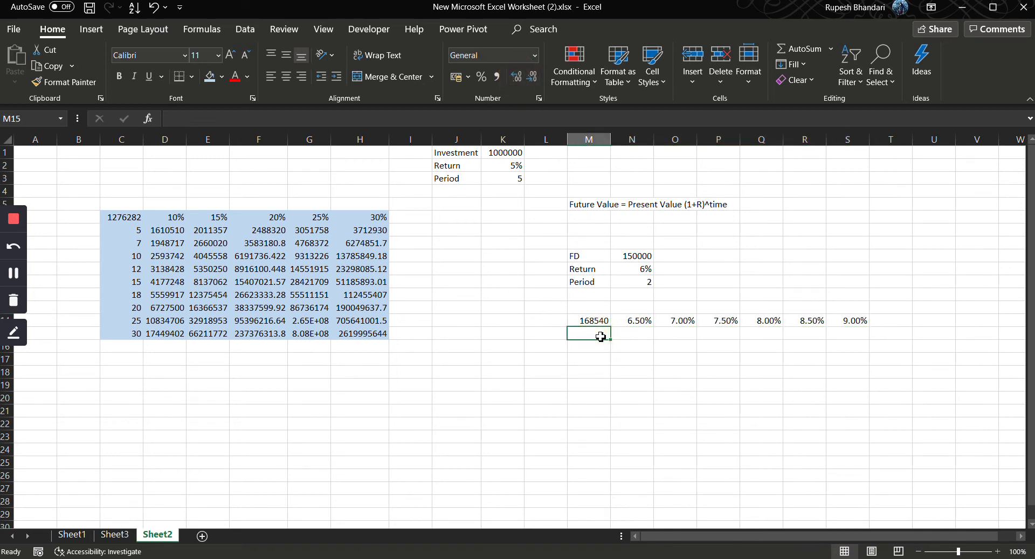
type("2")
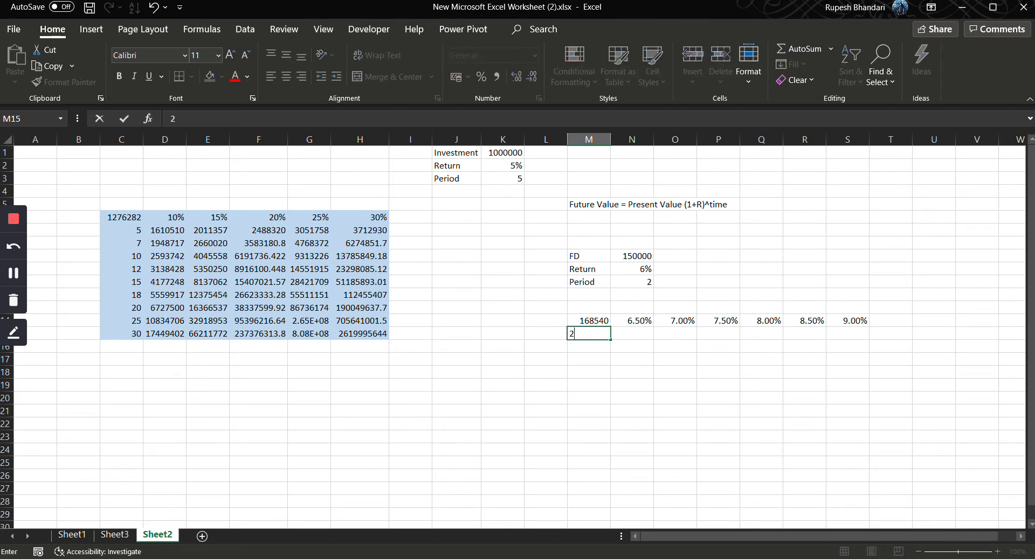
key("Return")
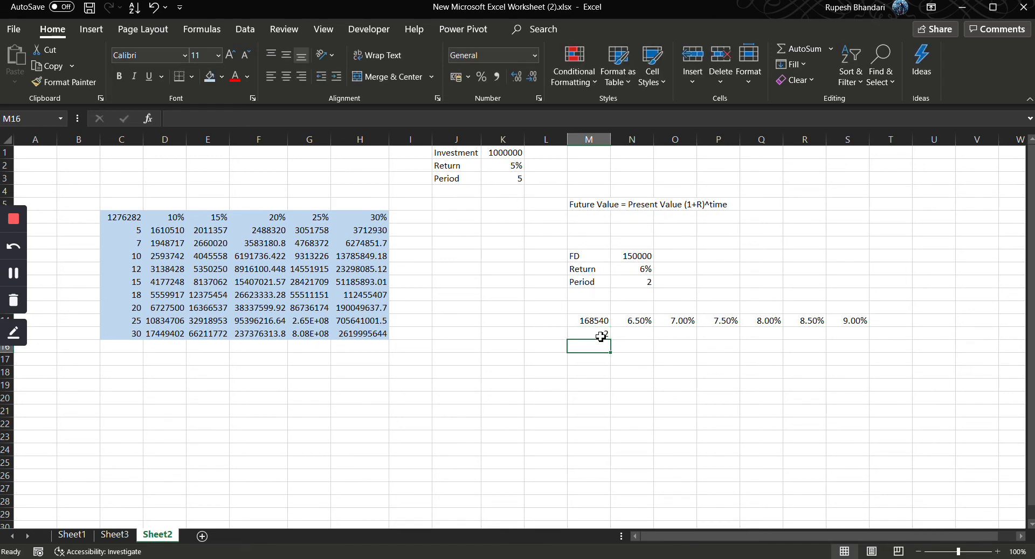
type("4")
key("Return")
type("5")
key("Return")
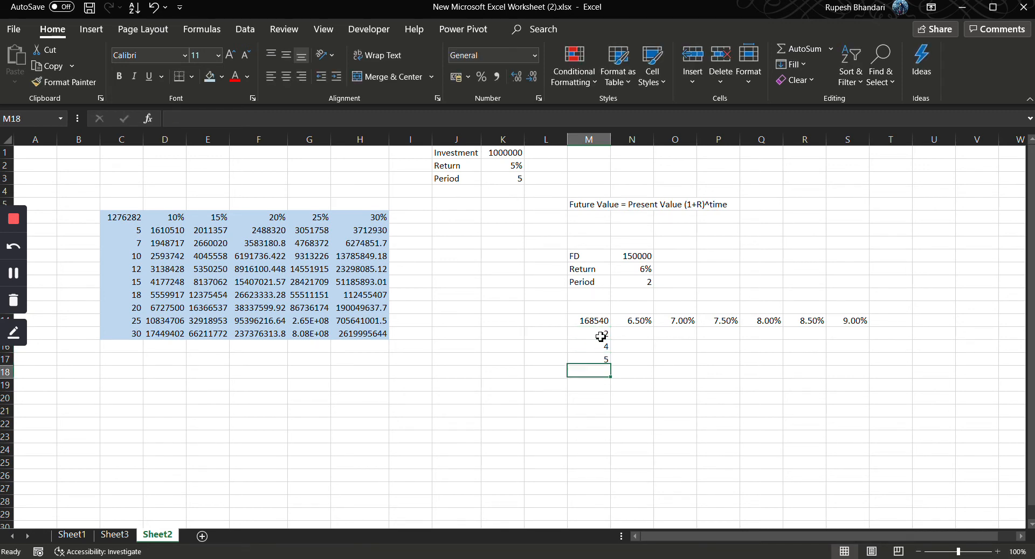
type("6")
key("Return")
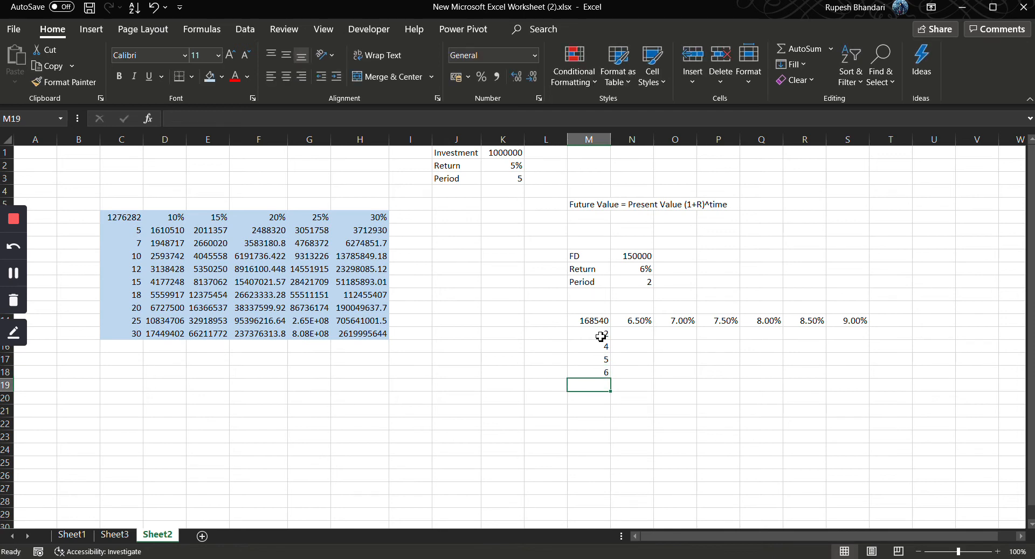
type("7")
key("Return")
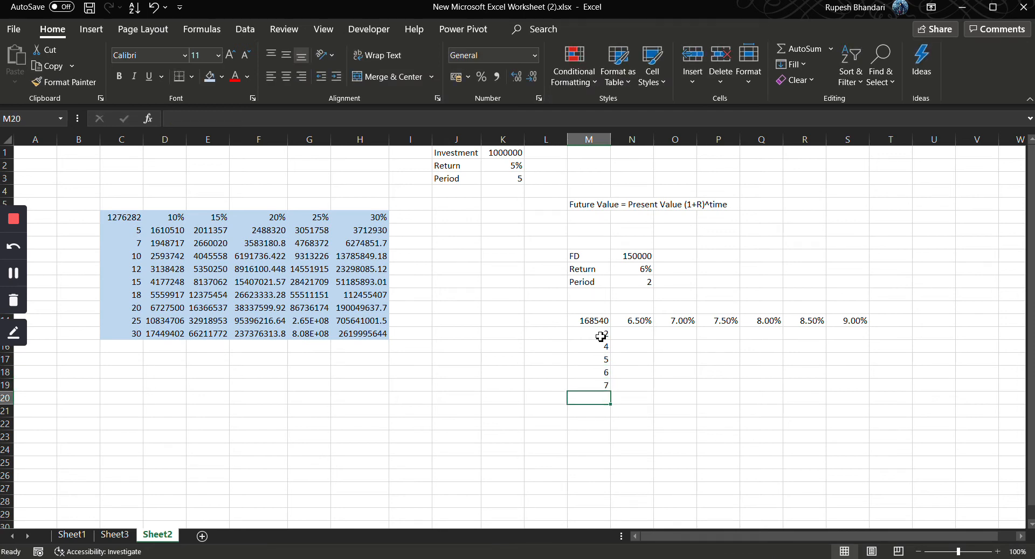
type("8.5")
key("Return")
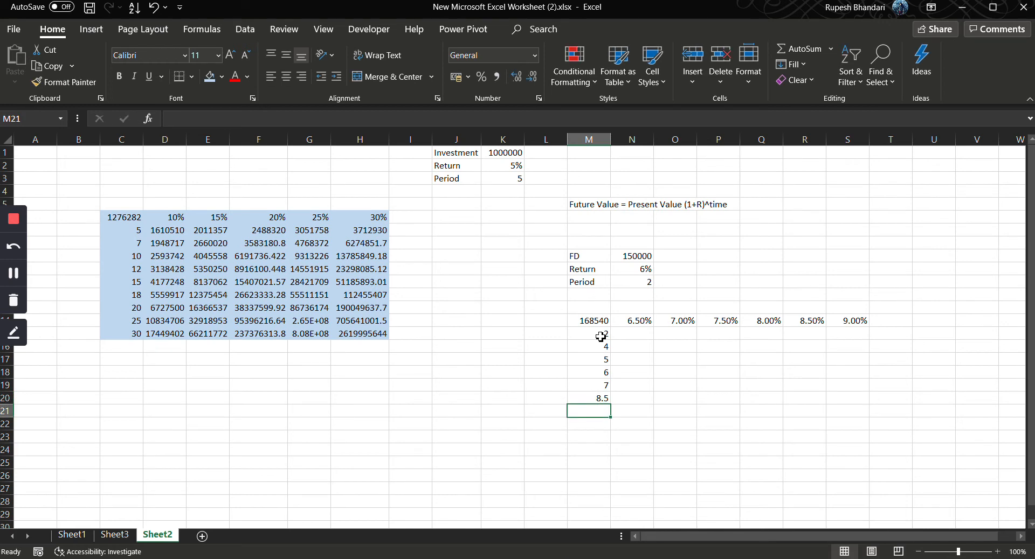
type("10")
key("Return")
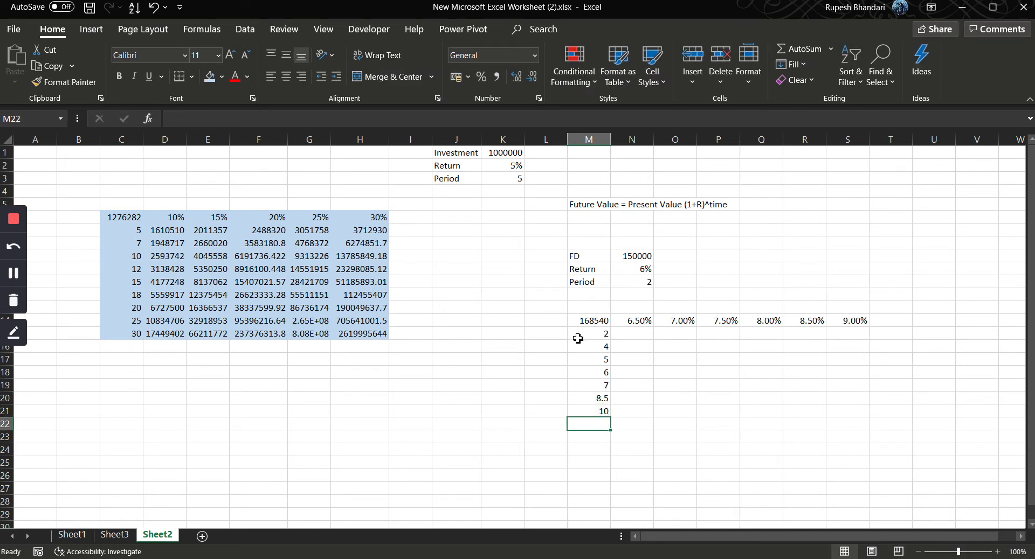
left_click(629, 335)
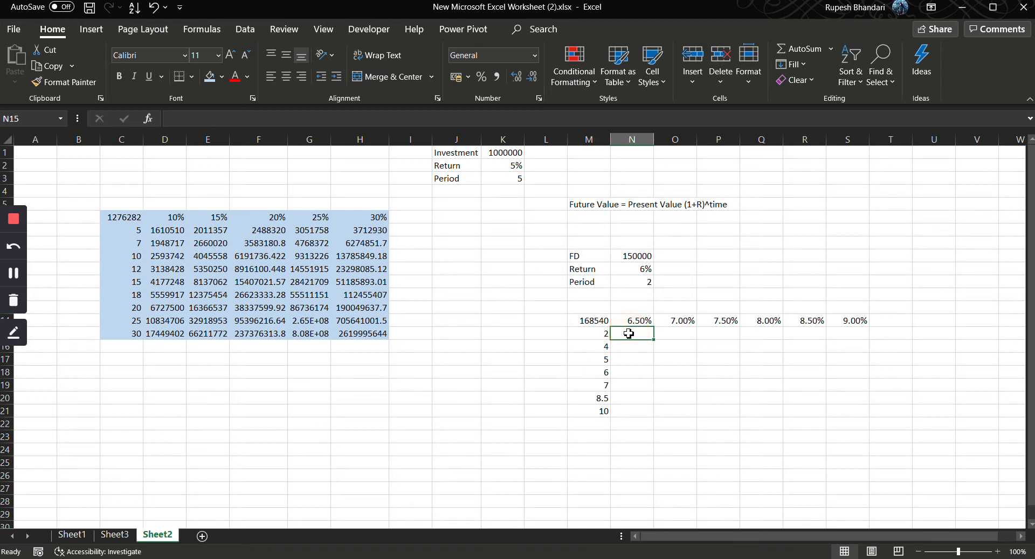
left_click(751, 258)
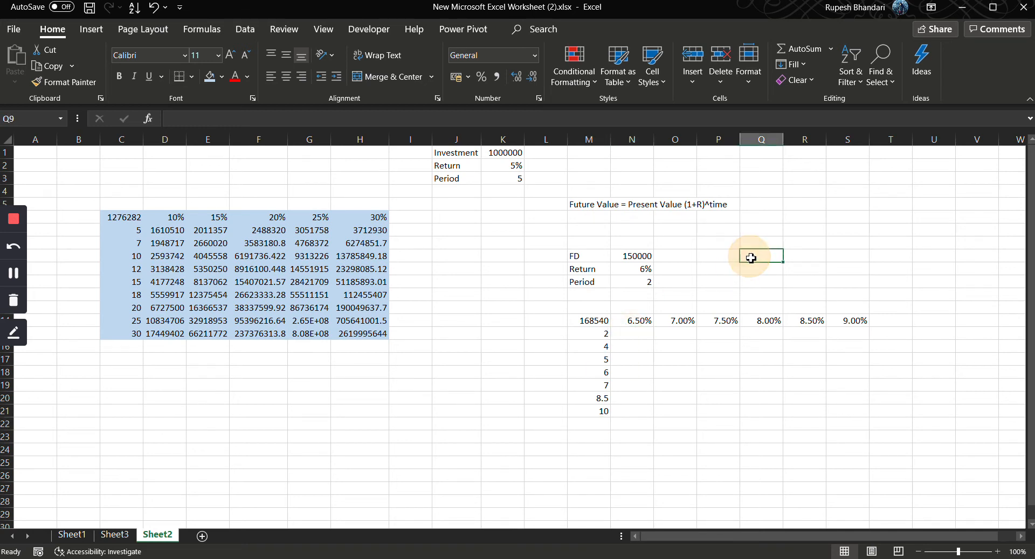
Step: Enter the future value formula =N9*(1+N14)^M15 in Q9, using the first return and first period of the table
type("=")
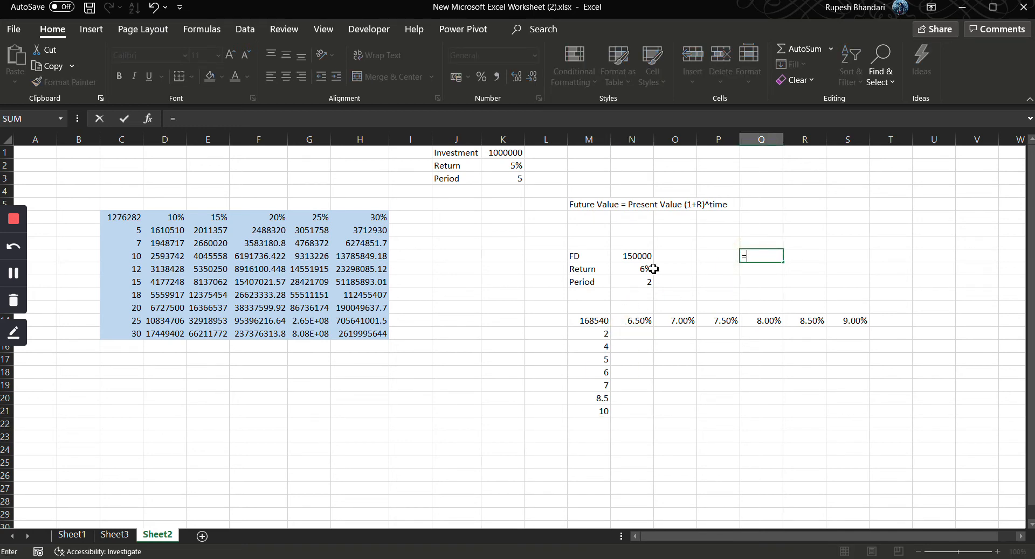
left_click(635, 255)
type("*")
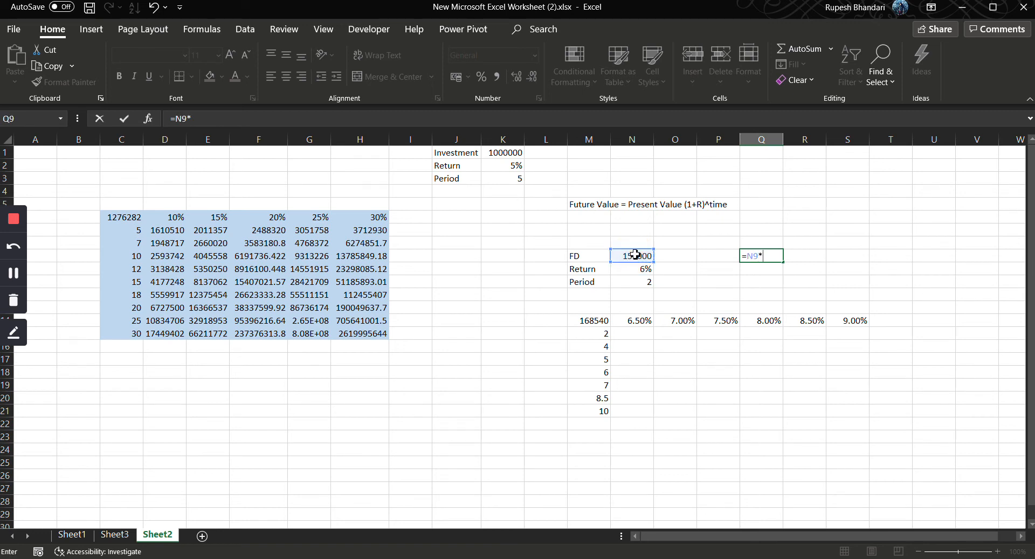
type("(1+")
left_click(633, 271)
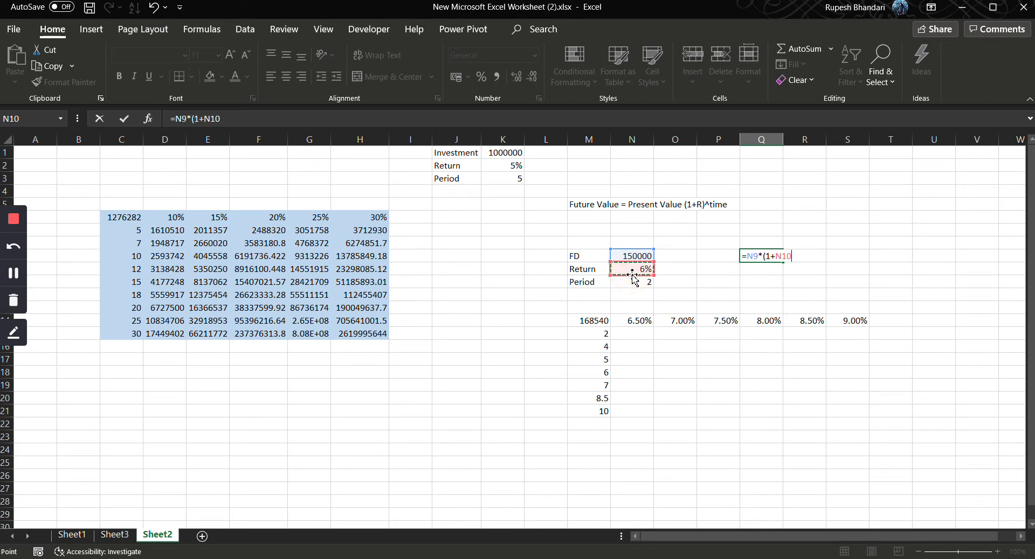
key("BackSpace")
key("BackSpace")
key("BackSpace")
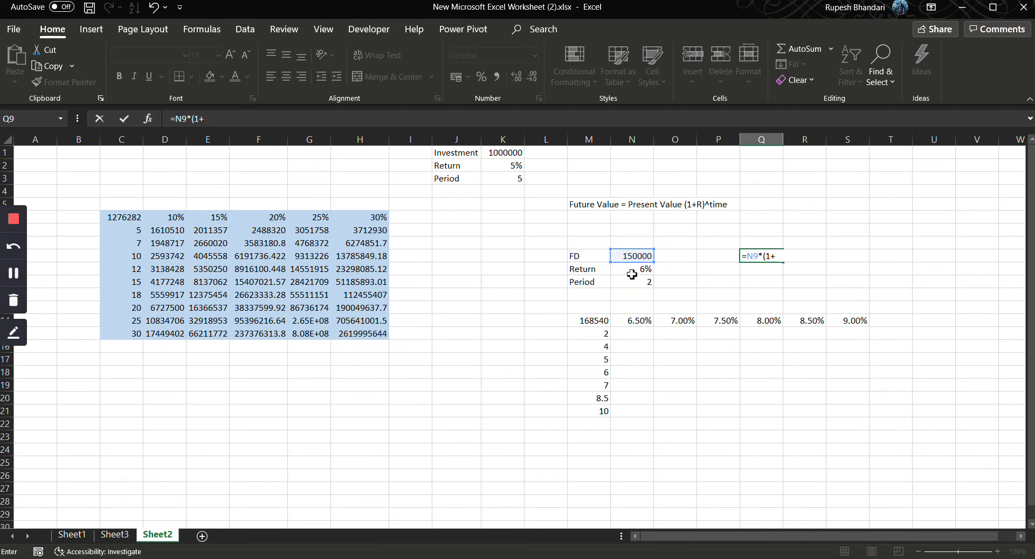
left_click(645, 322)
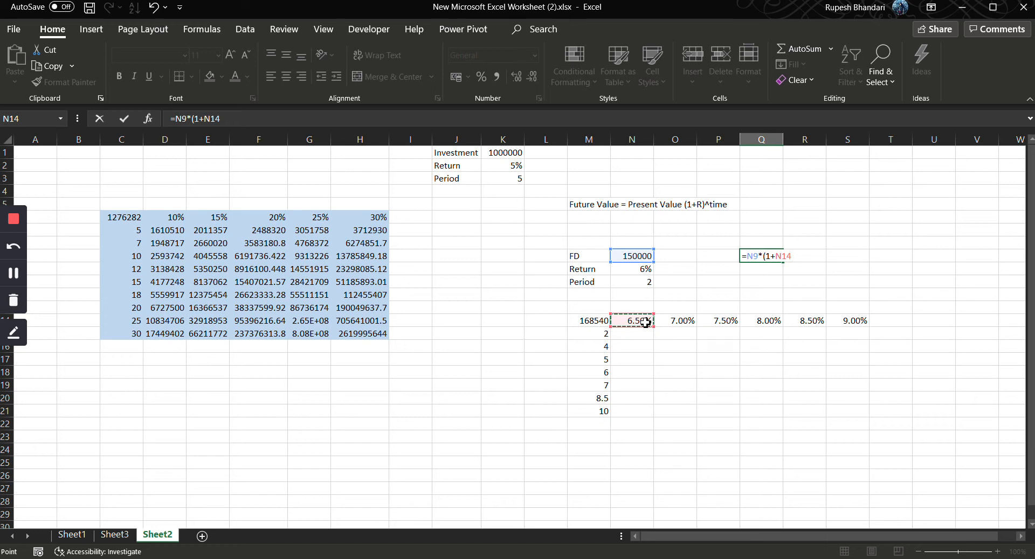
type(")^")
left_click(601, 335)
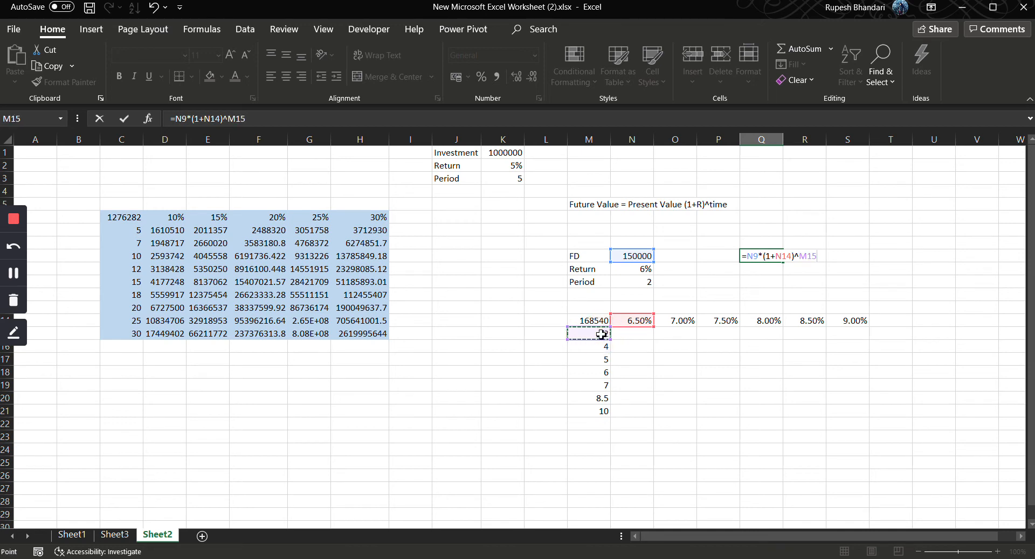
key("Return")
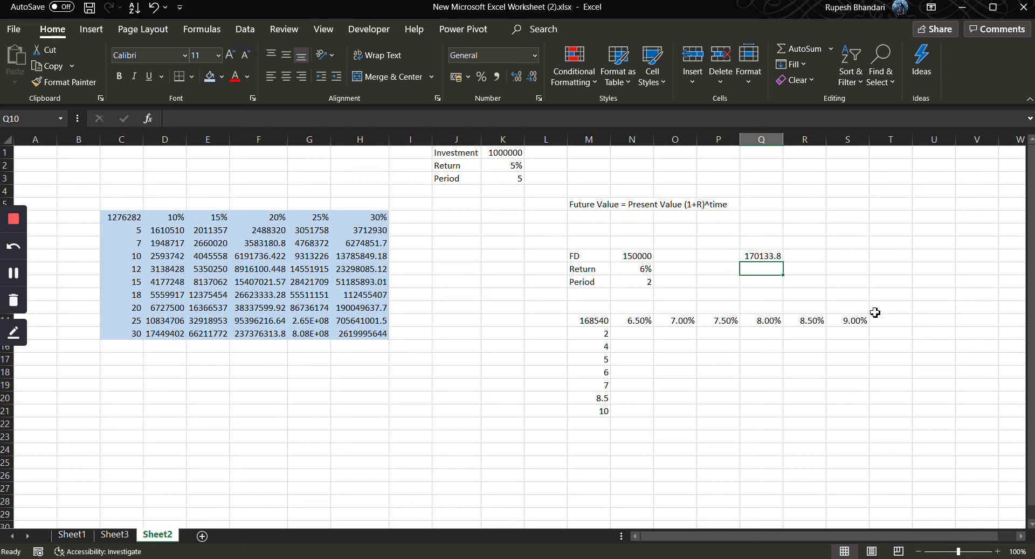
Step: Begin a future value formula in U15 with a fully absolute reference to the FD amount, =$N$9
left_click(918, 340)
type("=")
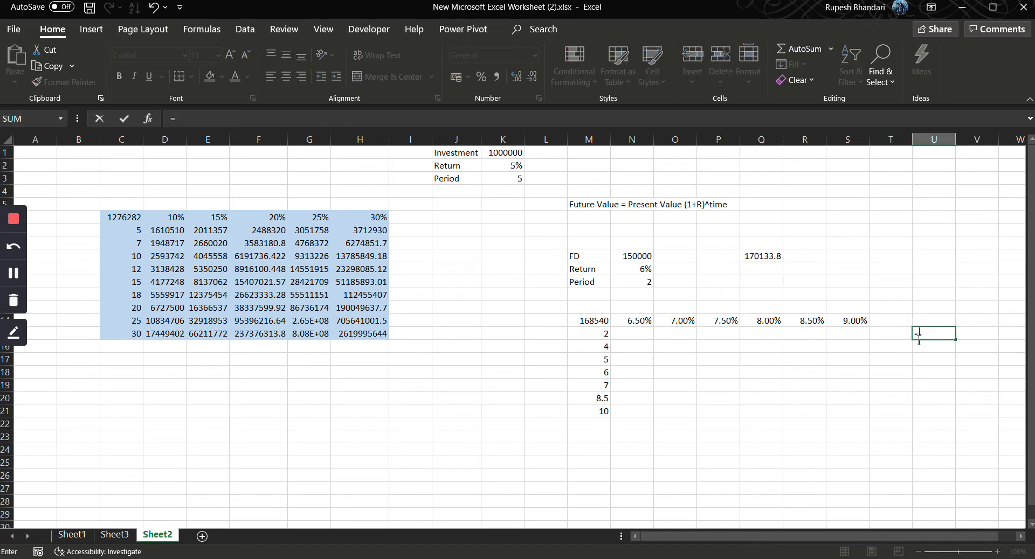
key("Left")
key("Left")
key("Left")
key("Left")
key("Left")
key("Left")
key("Left")
key("Up")
key("Up")
key("Up")
key("Up")
key("Up")
key("Up")
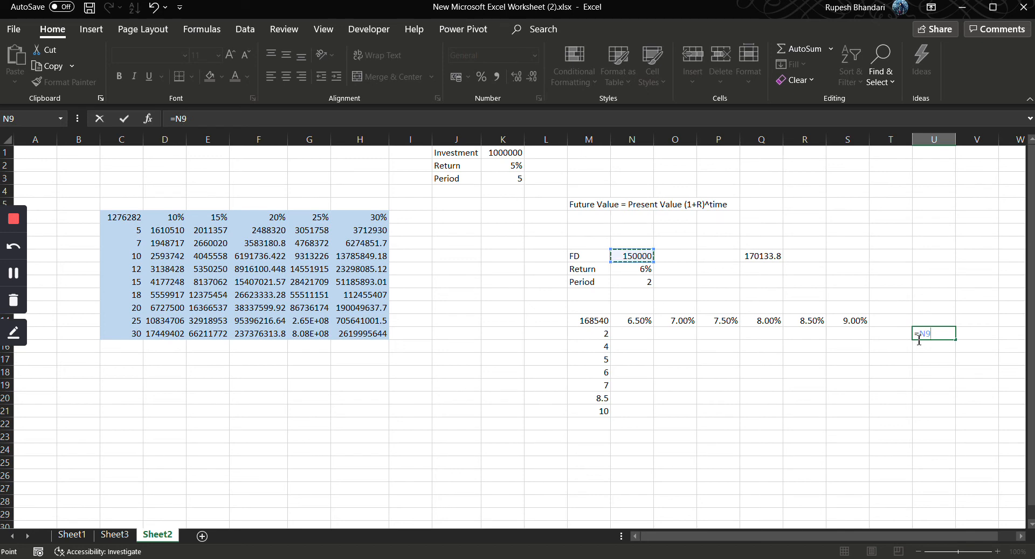
key("F4")
Step: Extend the U15 formula with the growth factor *(1+N$14), locking only the row of the return reference
type("+")
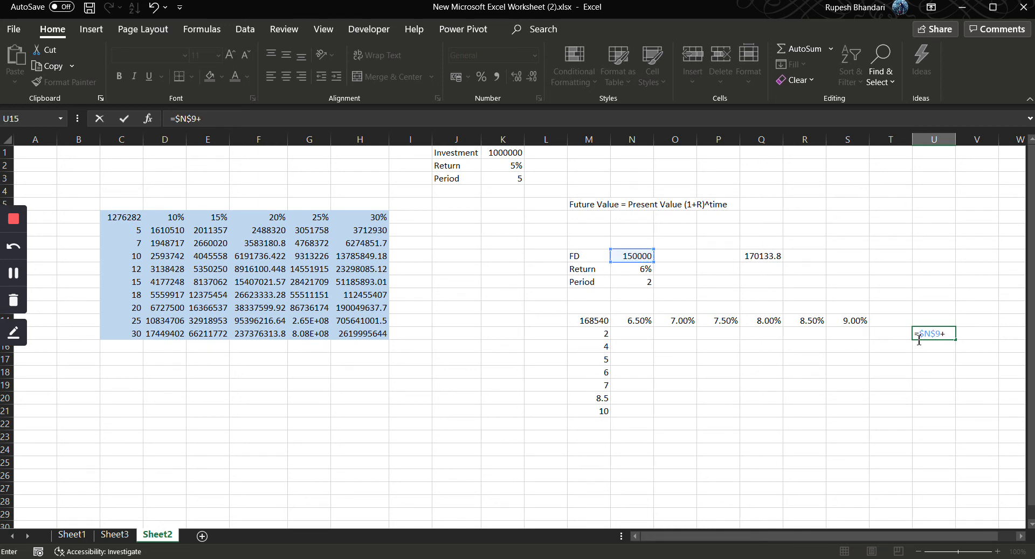
key("BackSpace")
type("*(1+")
left_click(633, 321)
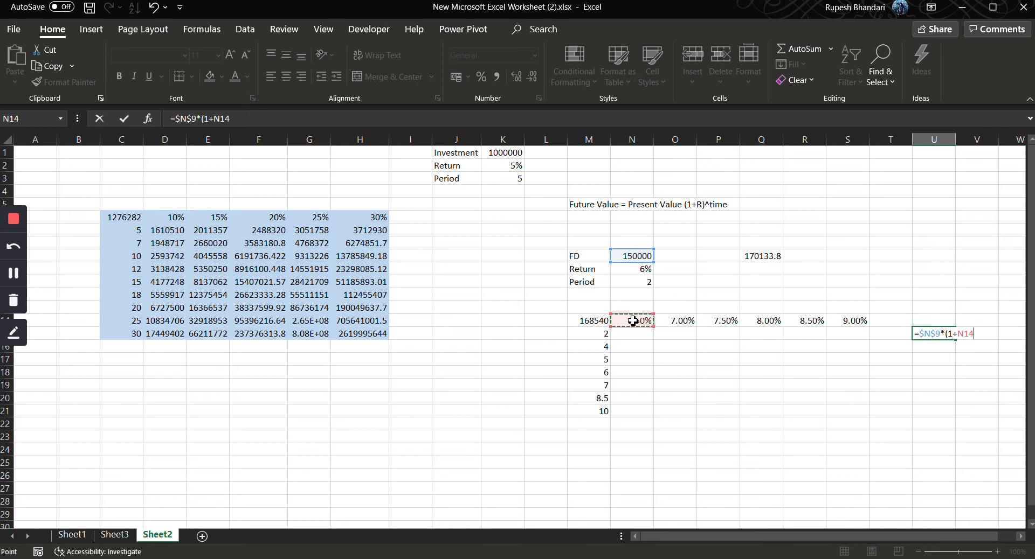
key("F4")
key("F4")
type(")")
Step: Raise the U15 growth factor to the period with its column locked, completing =$N$9*(1+N$14)^$M15
type("^")
key("Left")
key("Left")
key("Left")
key("Left")
key("Left")
key("Left")
key("Left")
key("Left")
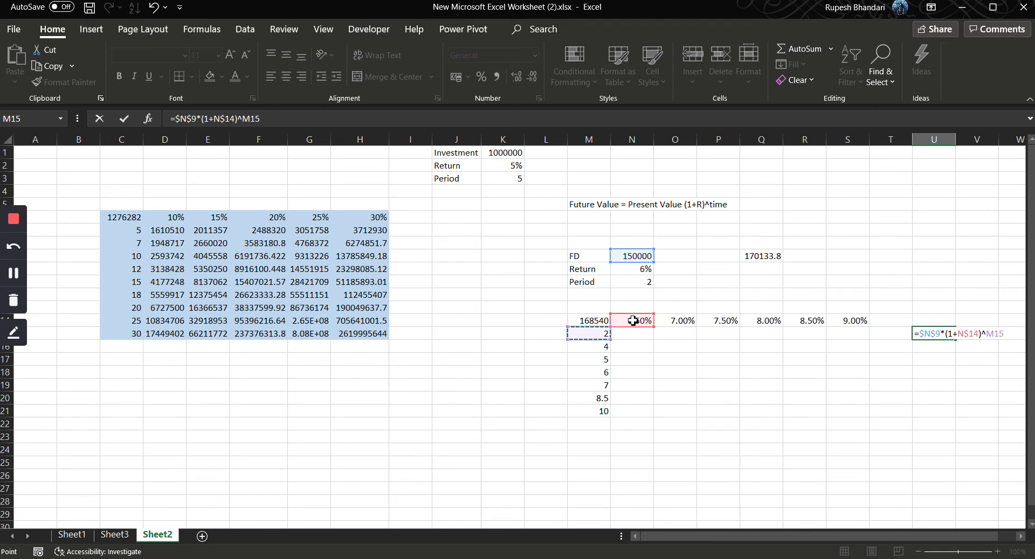
key("F4")
key("F4")
key("F4")
key("Return")
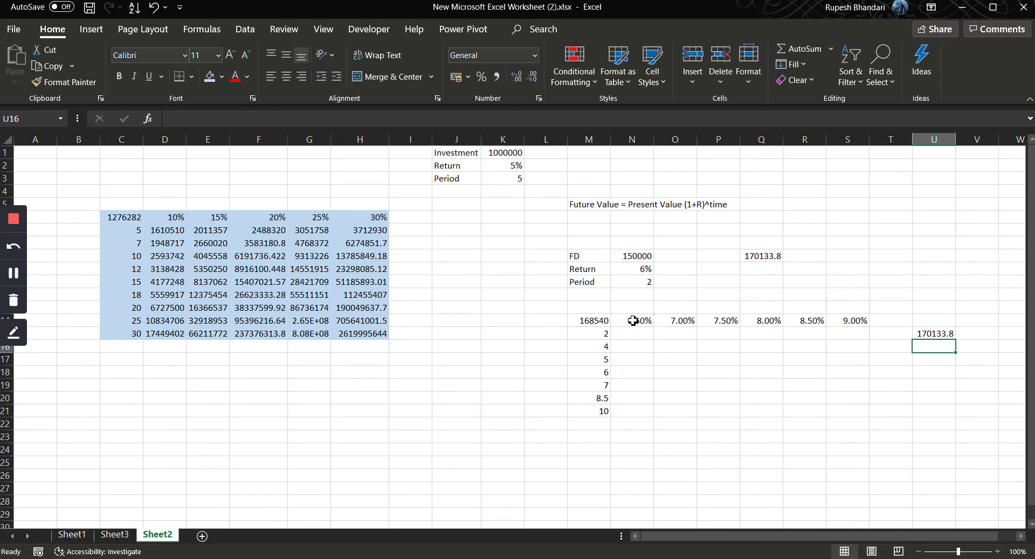
Step: Fill the U15 formula down and across U15:AA21 and clear the surplus cells AA15:AA21
left_click(924, 334)
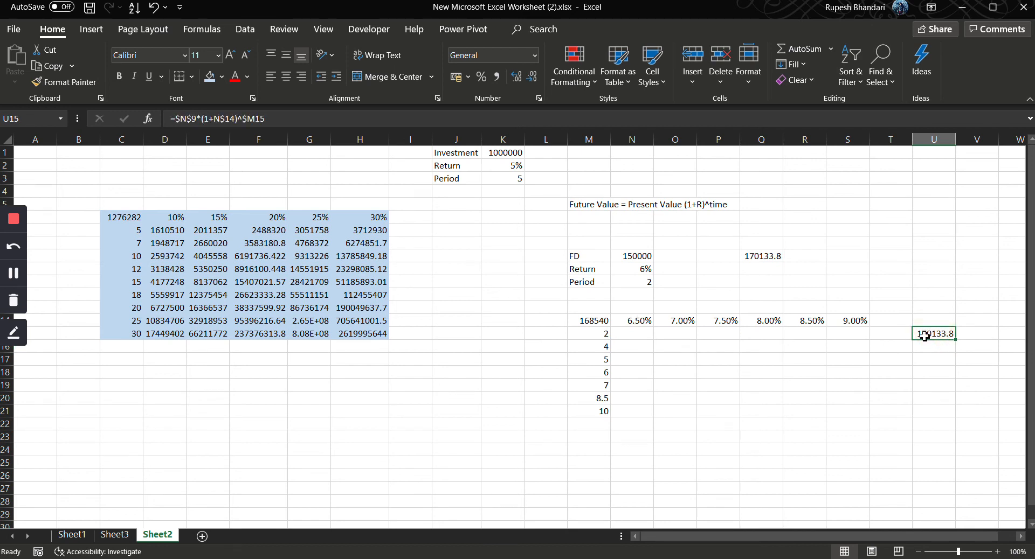
key("Down")
key("Down")
key("Down")
key("Down")
key("Down")
key("Down")
key("Down")
key("Down")
key("Down")
key("Down")
key("Down")
key("Right")
key("Right")
key("Right")
key("Right")
key("Right")
key("Right")
key("Right")
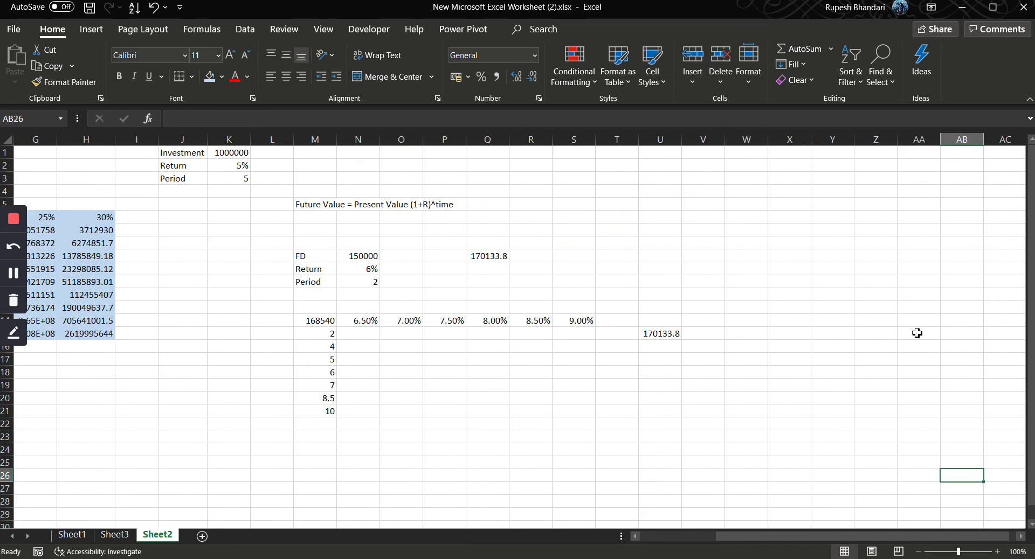
left_click(662, 337)
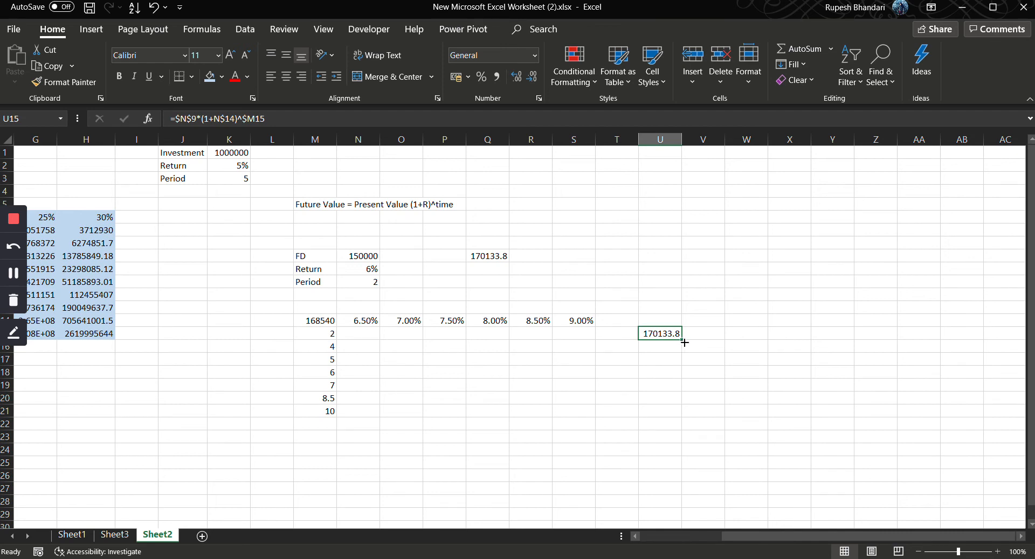
left_click_drag(684, 343, 943, 420)
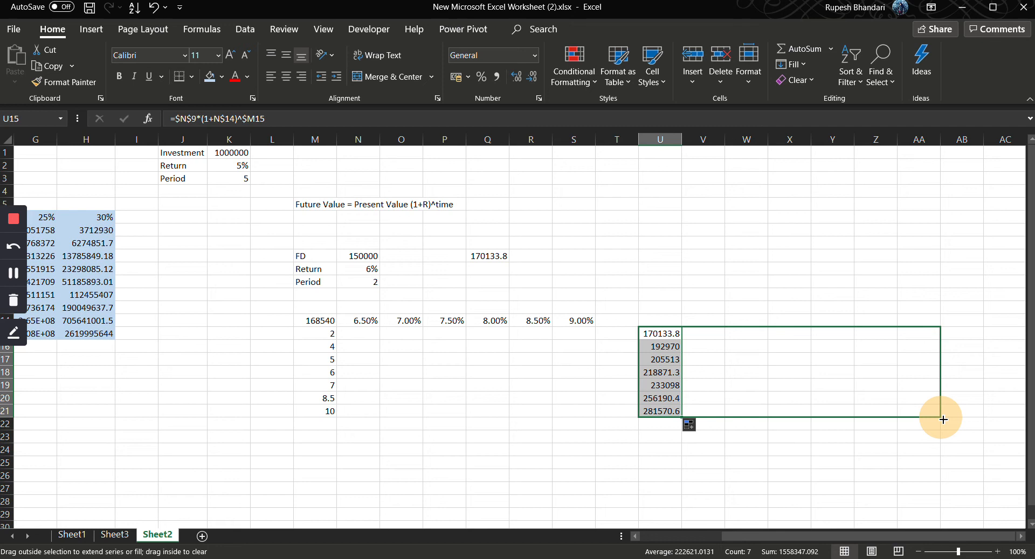
left_click_drag(943, 420, 943, 419)
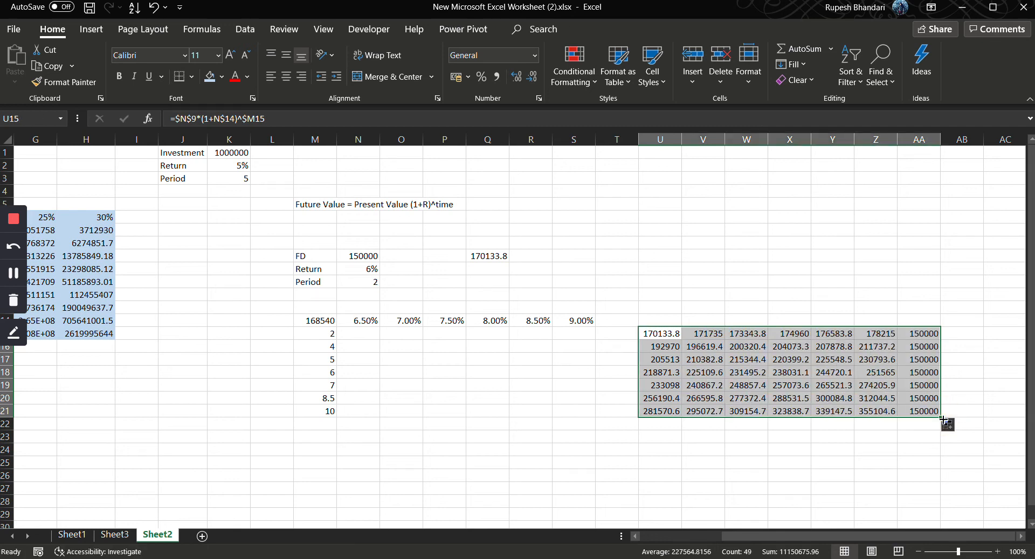
left_click_drag(919, 333, 922, 423)
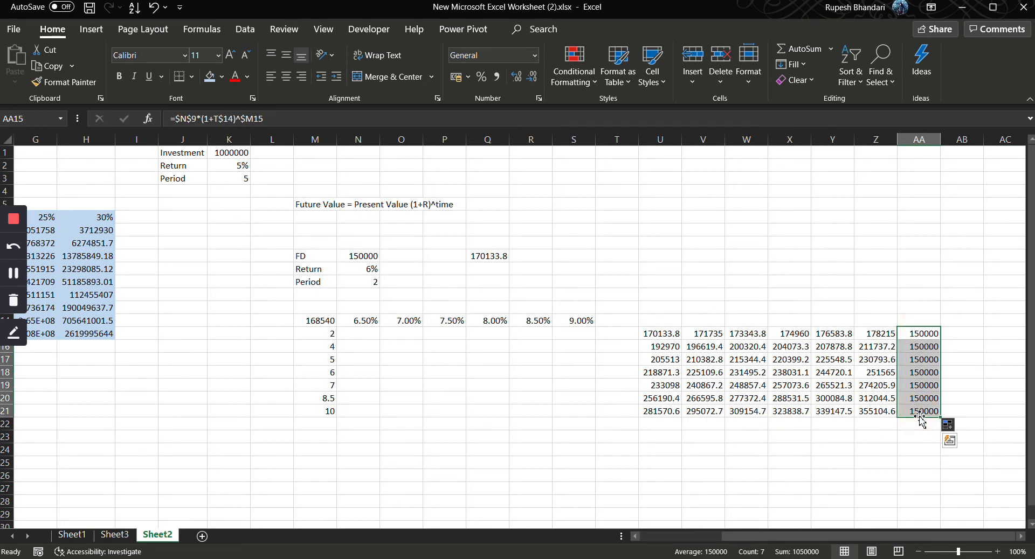
key("Delete")
Step: Create a what-if data table on M14:S21 with row input cell $N$10 and column input cell $N$11
left_click(363, 335)
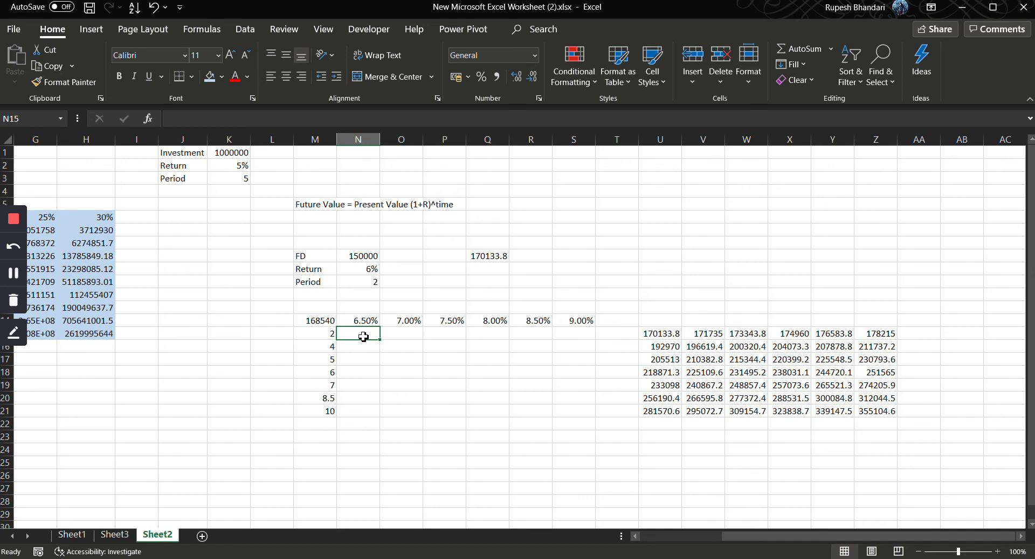
left_click_drag(443, 399, 573, 413)
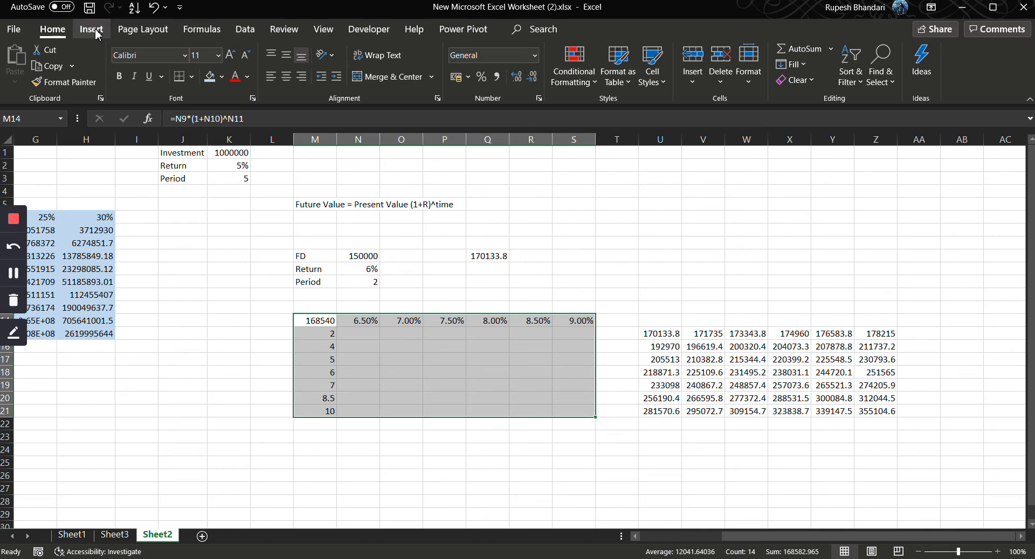
left_click(245, 29)
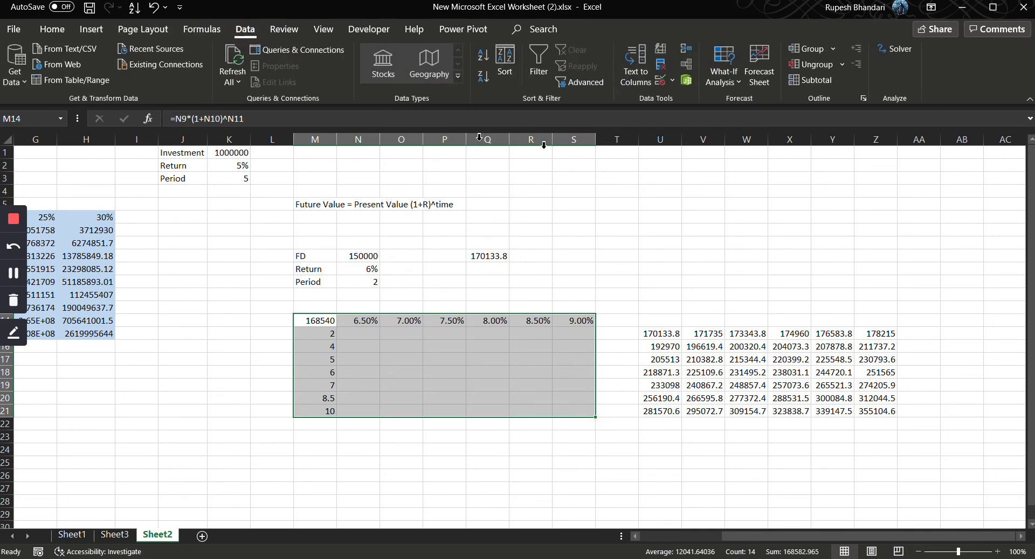
left_click(728, 80)
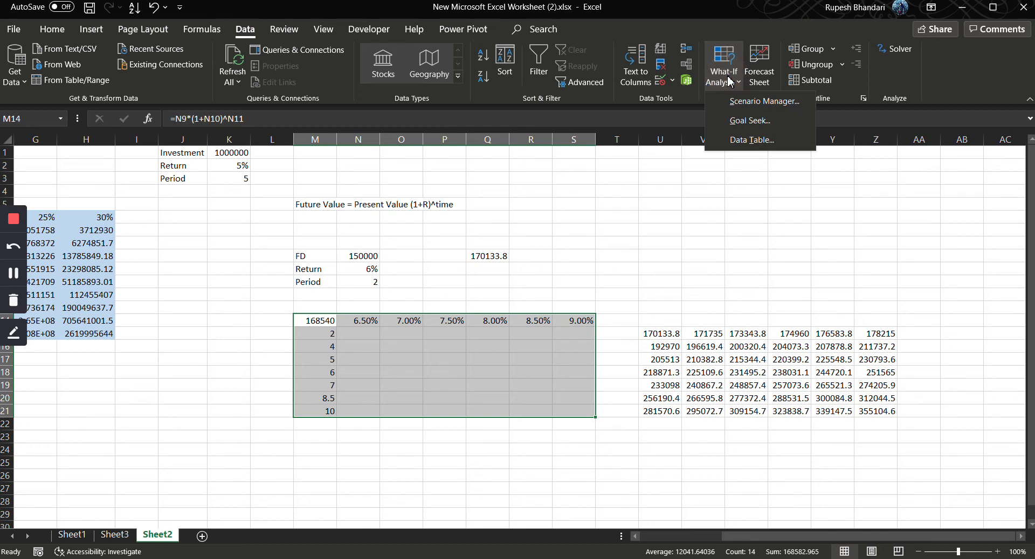
left_click(751, 140)
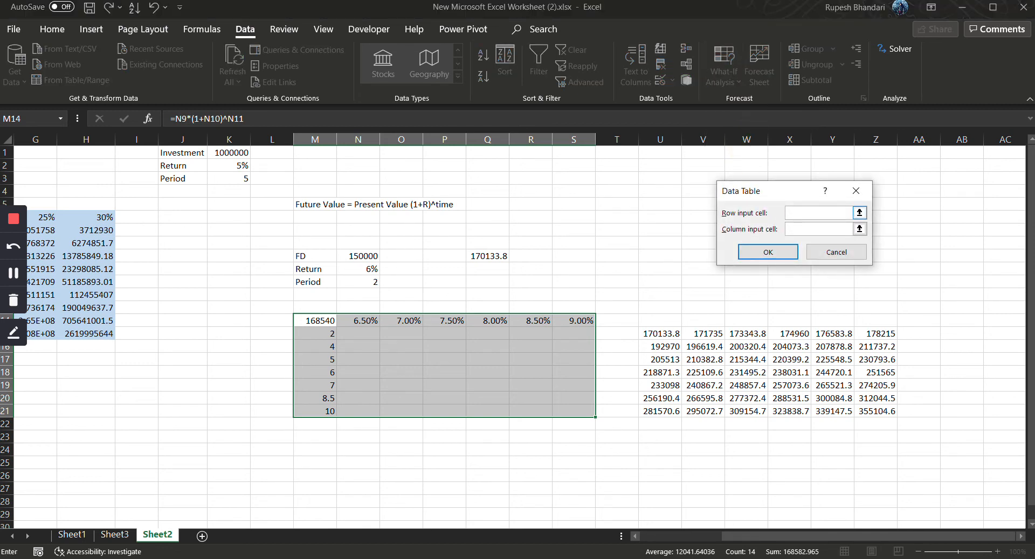
left_click(358, 270)
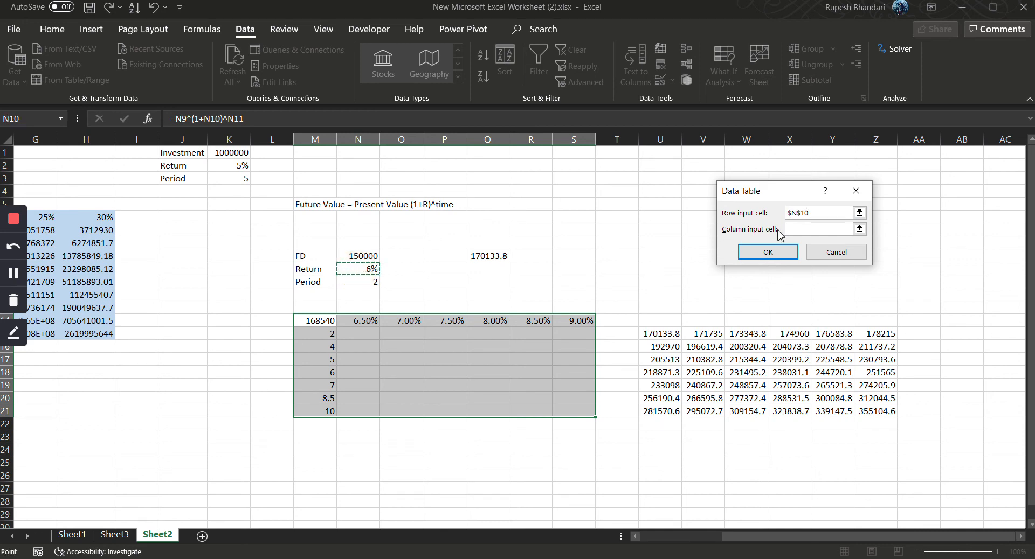
left_click(812, 230)
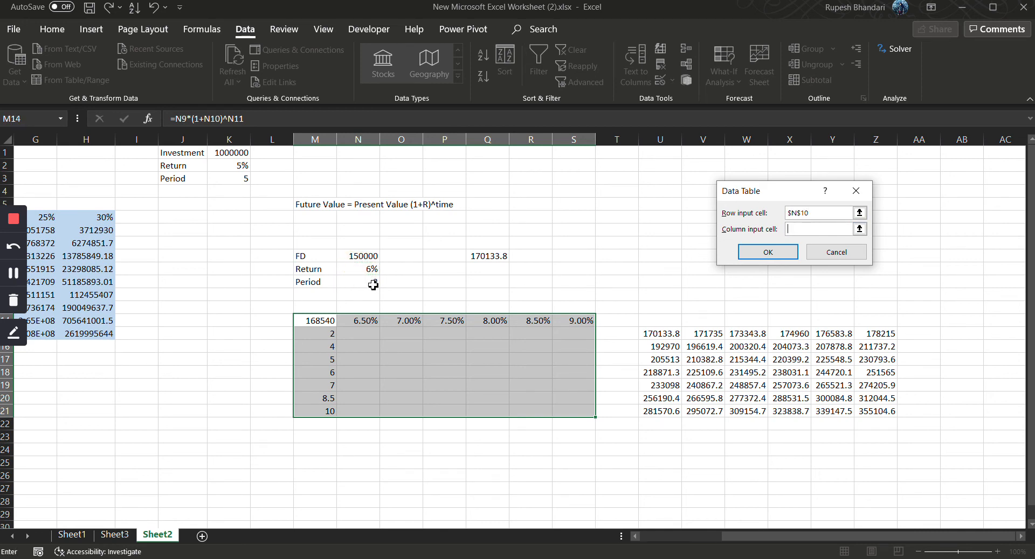
left_click(365, 285)
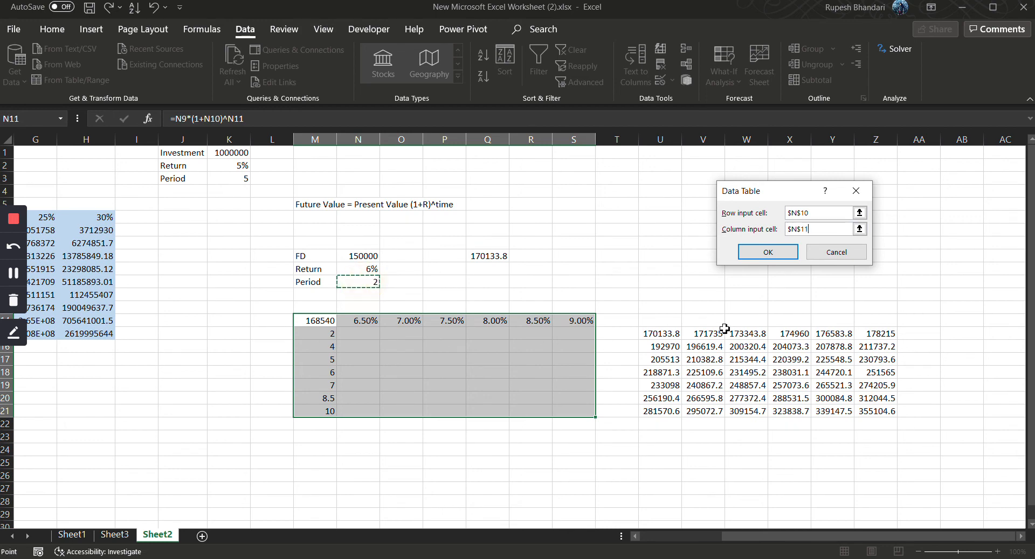
left_click(768, 253)
left_click(372, 334)
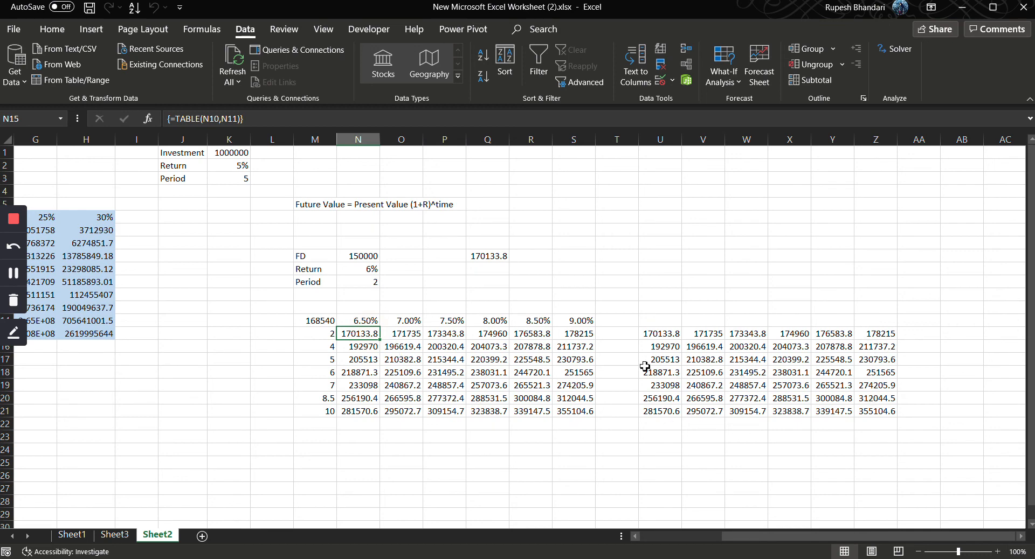
Step: Clear the formula-based future value grid in U15:Z21
left_click_drag(650, 329, 892, 415)
key("Delete")
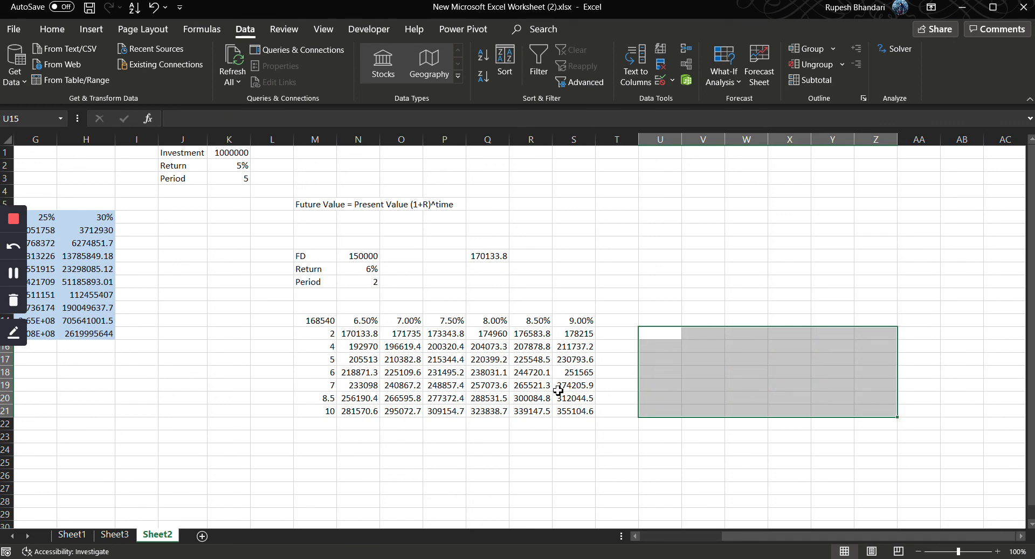
left_click(699, 298)
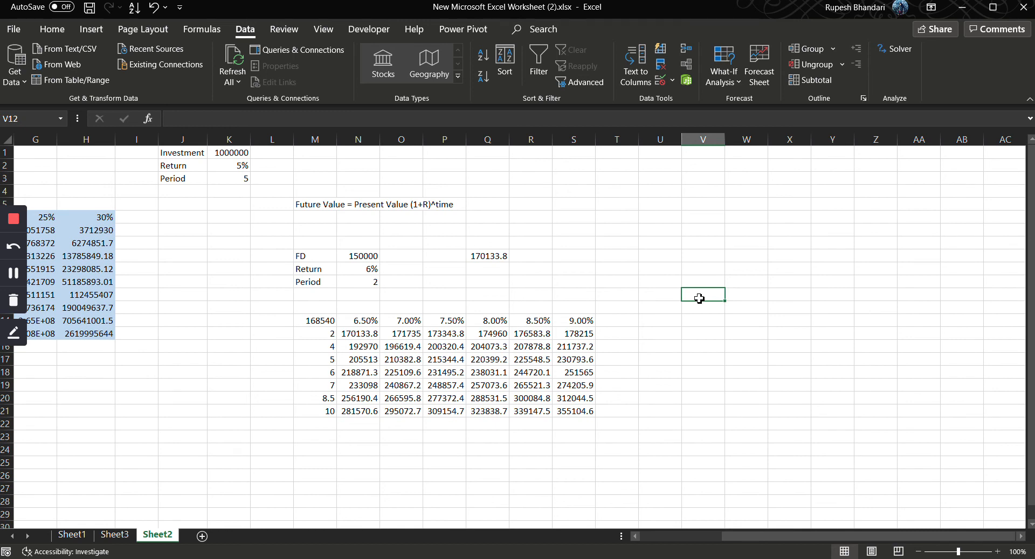
left_click(490, 259)
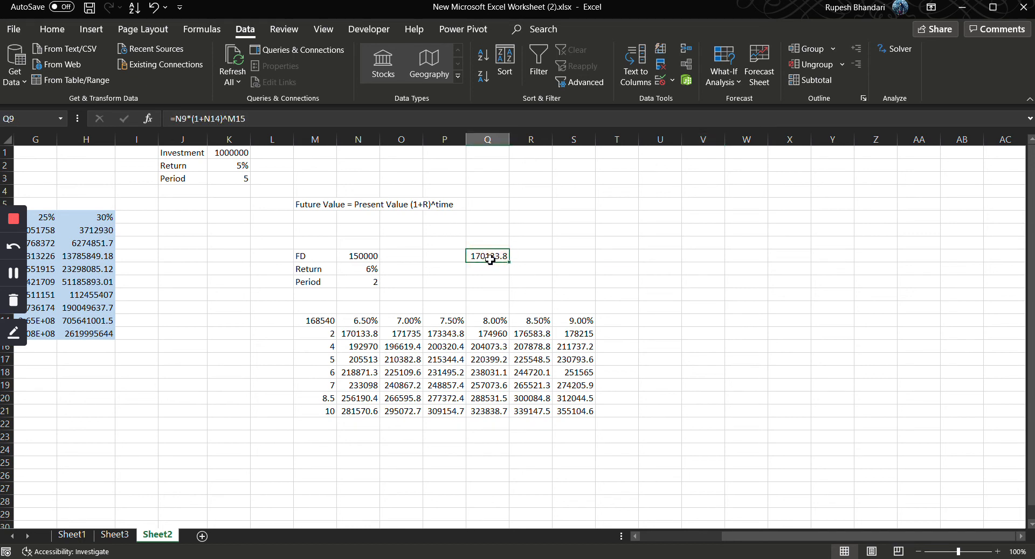
left_click(731, 80)
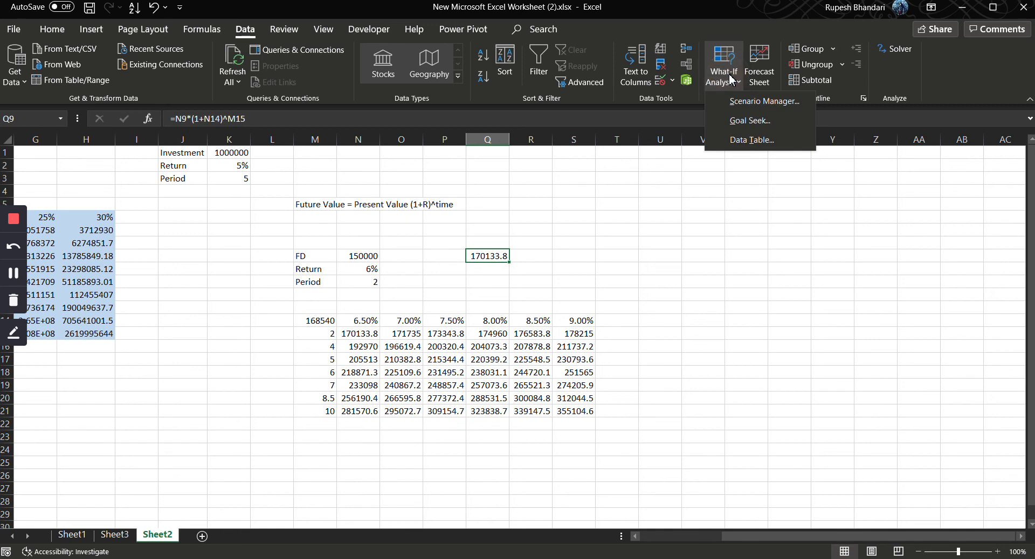
left_click(680, 221)
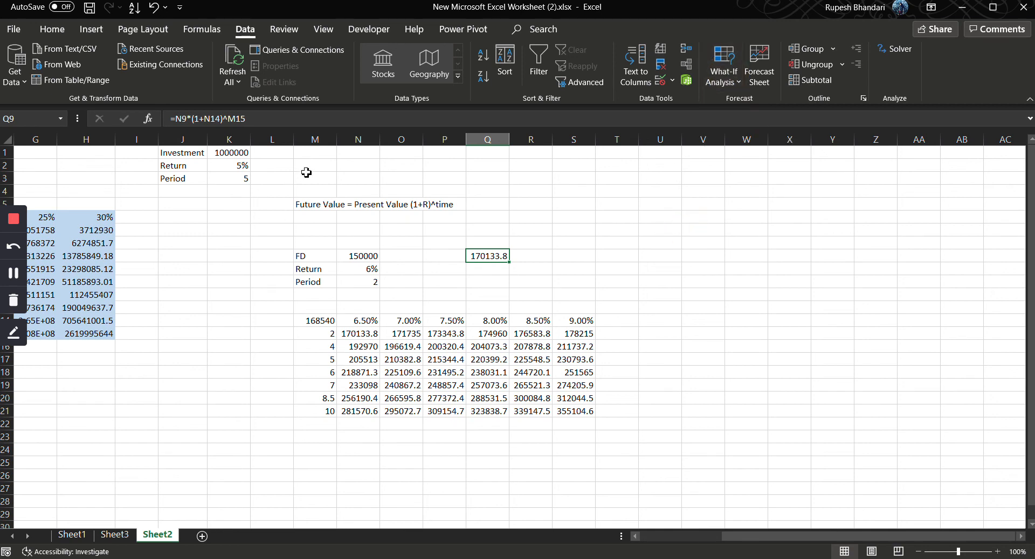
Step: Enter the future value formula =K1*(1+K2)^K3 in M2, using the investment, return and period inputs
left_click(307, 171)
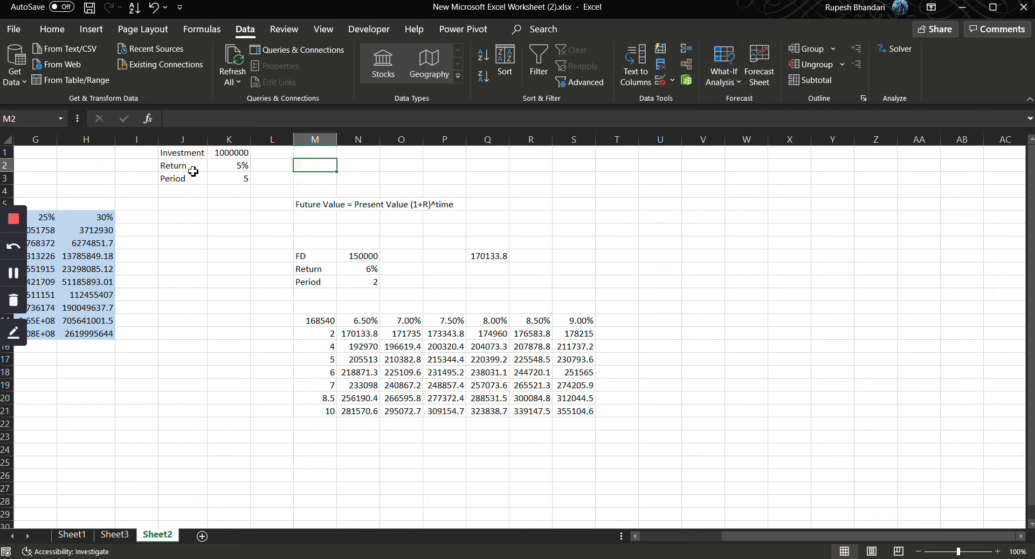
type("=")
key("Left")
key("Left")
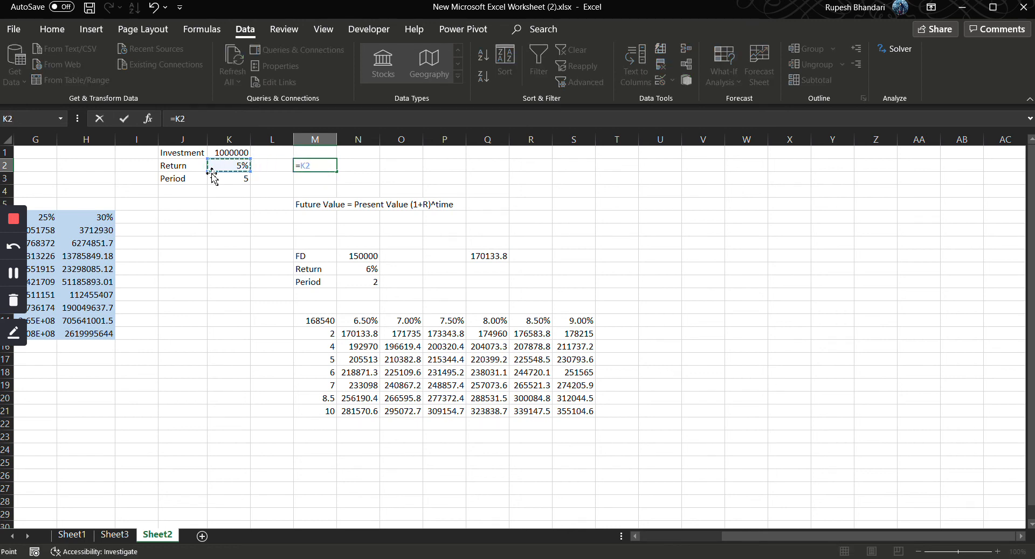
key("Up")
type("*")
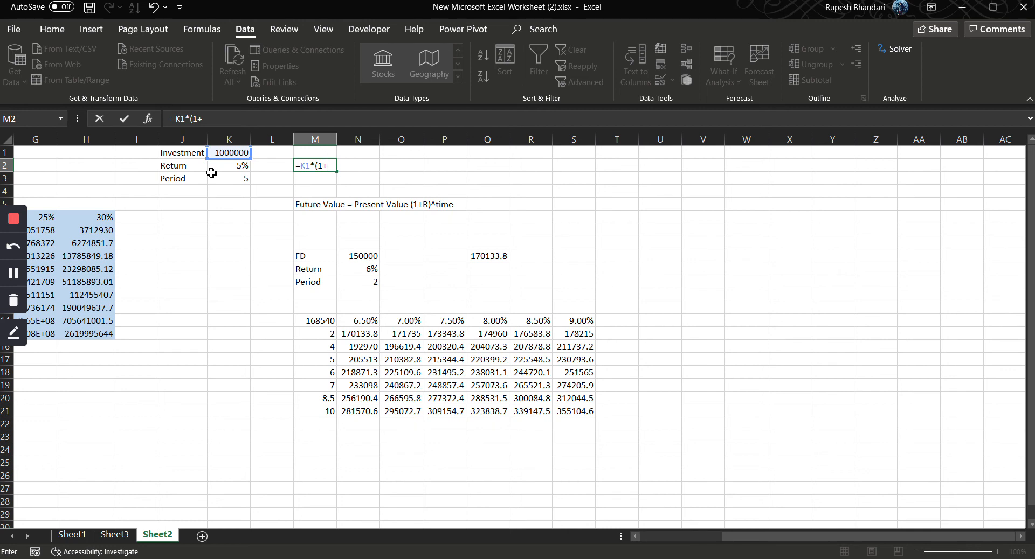
type("(1+")
left_click(225, 167)
type(")")
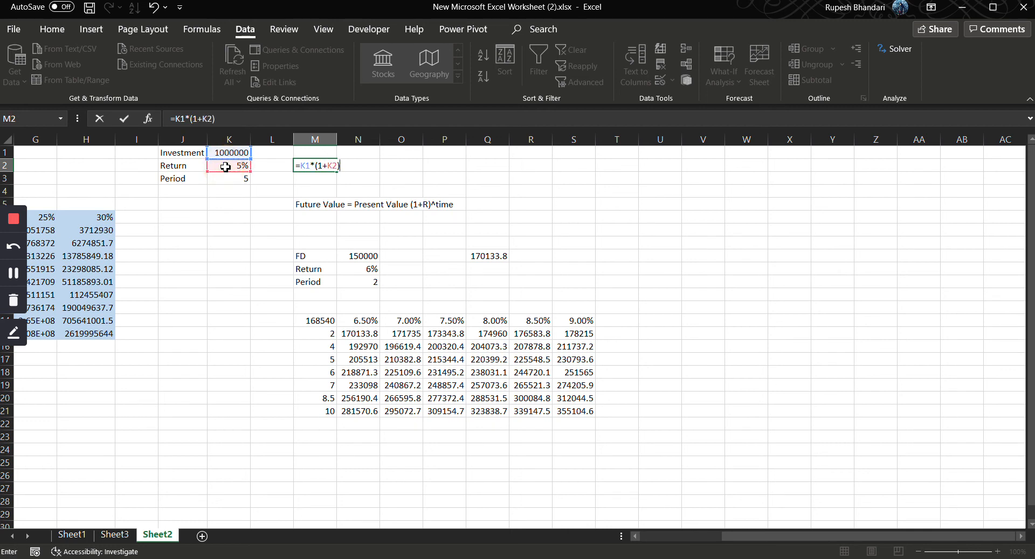
type("^")
left_click(214, 183)
key("Return")
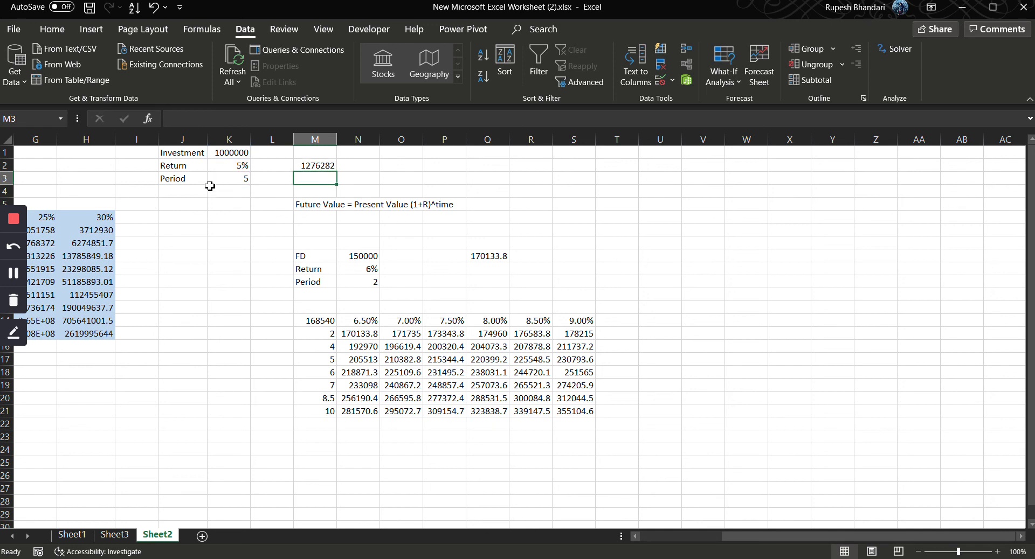
left_click(329, 165)
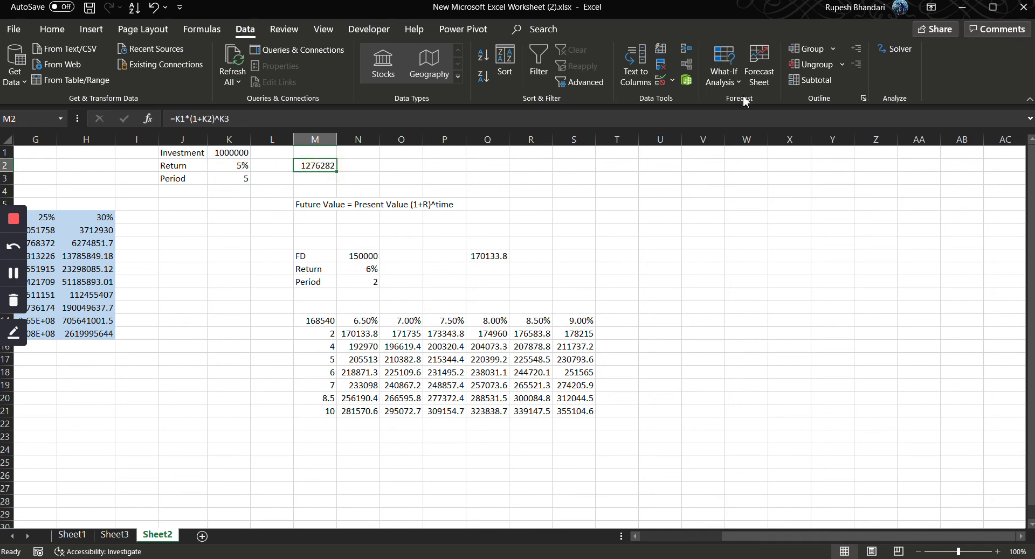
left_click(724, 75)
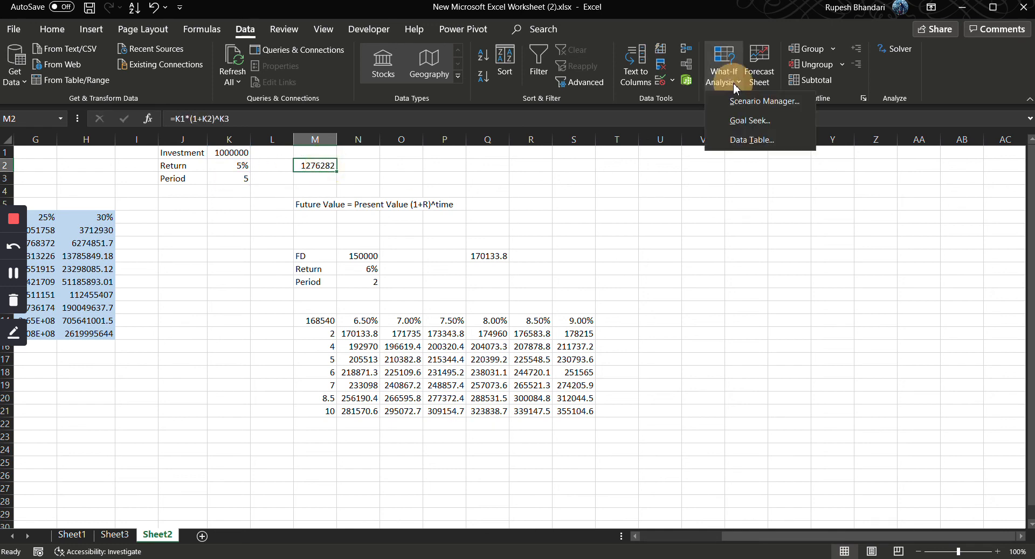
left_click(750, 120)
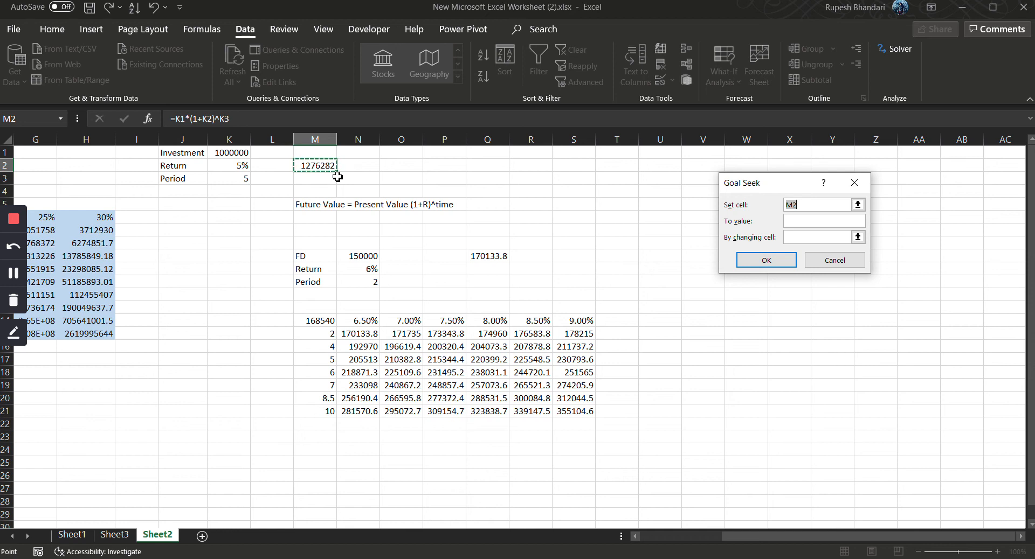
type("2000000")
key("Tab")
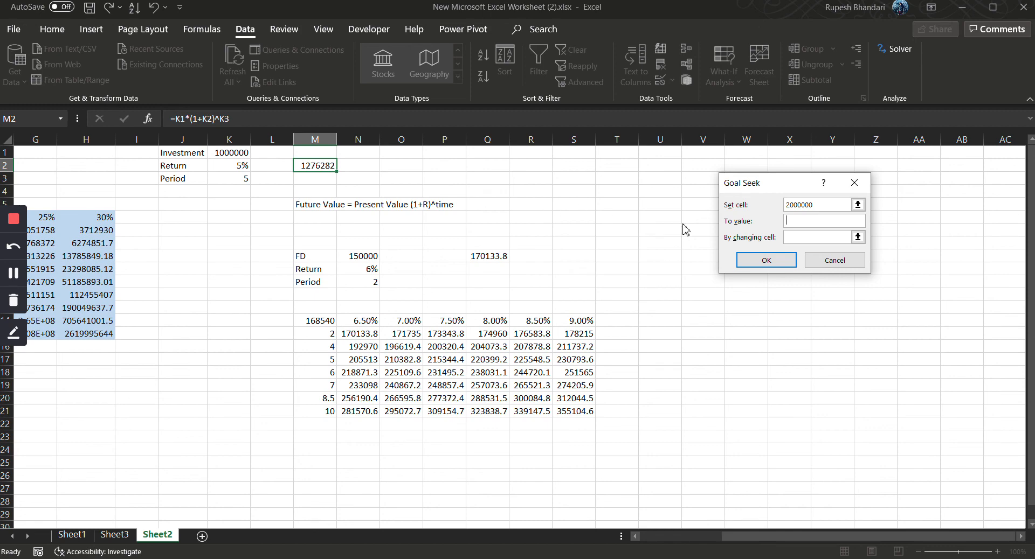
left_click(821, 258)
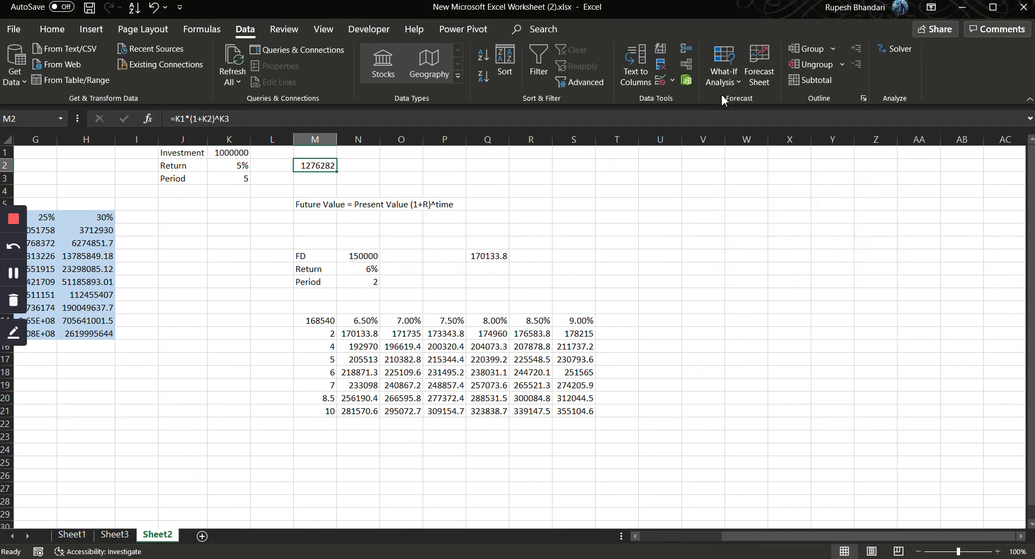
Step: Run Goal Seek on M2 for a value of 2000000 by changing the period in K3, and accept the solution
left_click(739, 81)
left_click(749, 121)
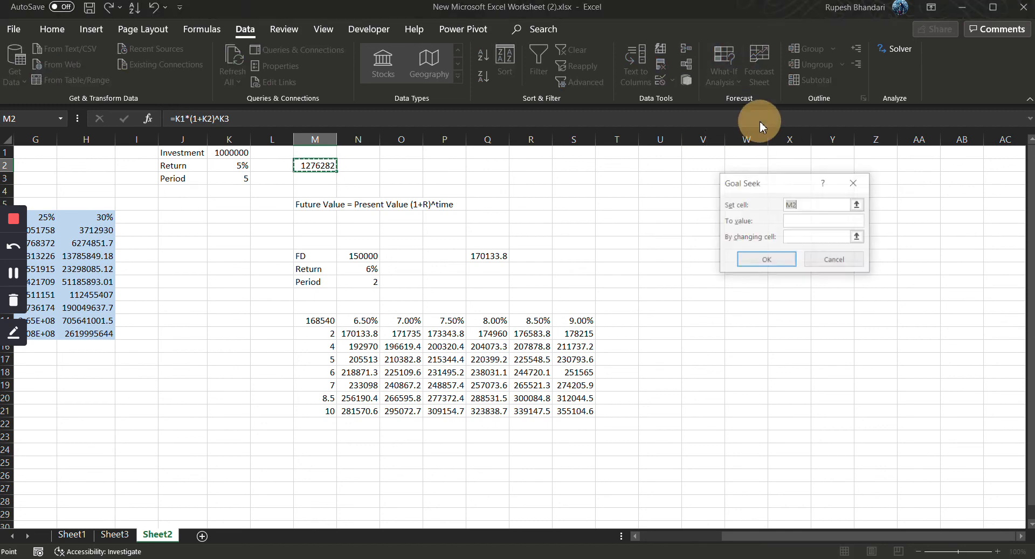
left_click(789, 222)
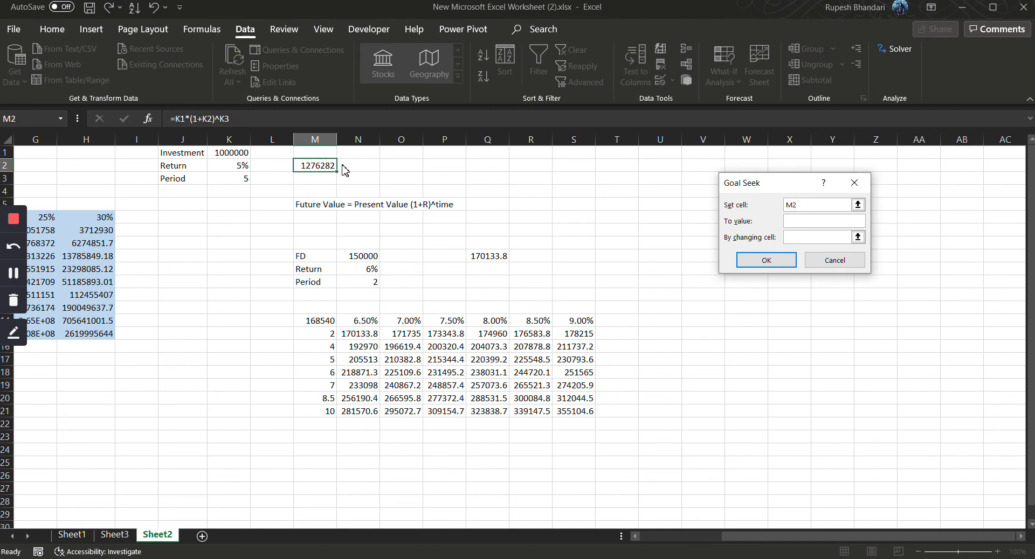
type("2000000")
left_click(235, 179)
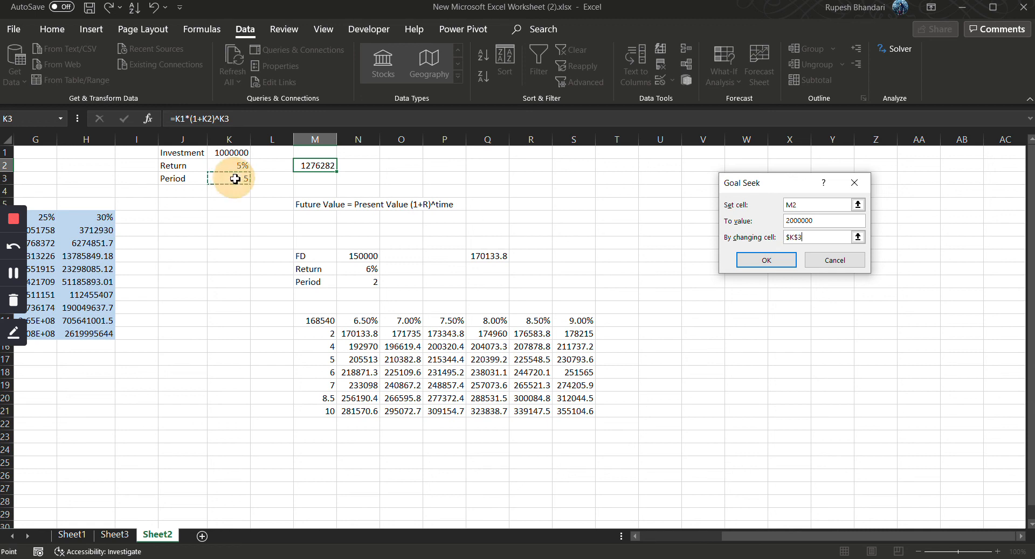
left_click(763, 263)
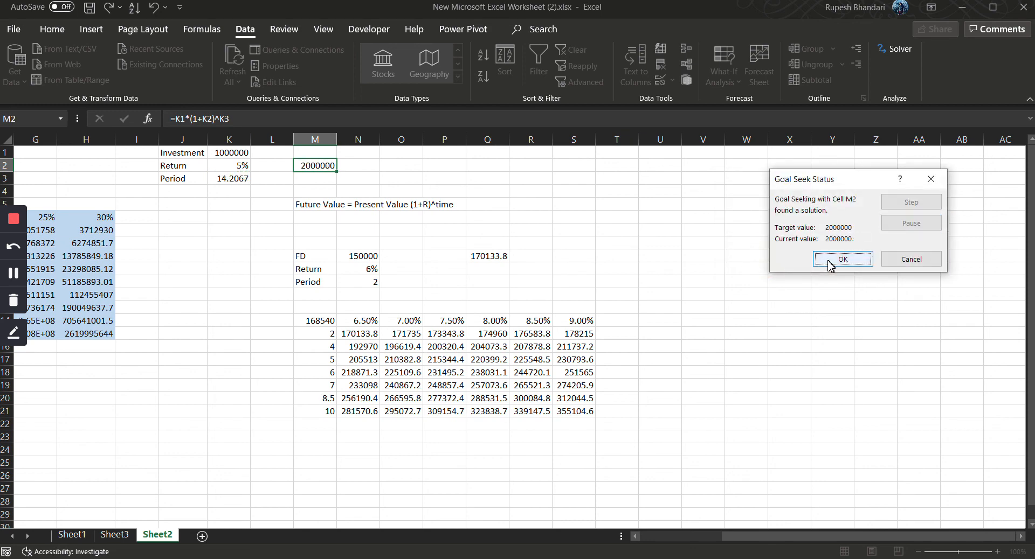
left_click(843, 259)
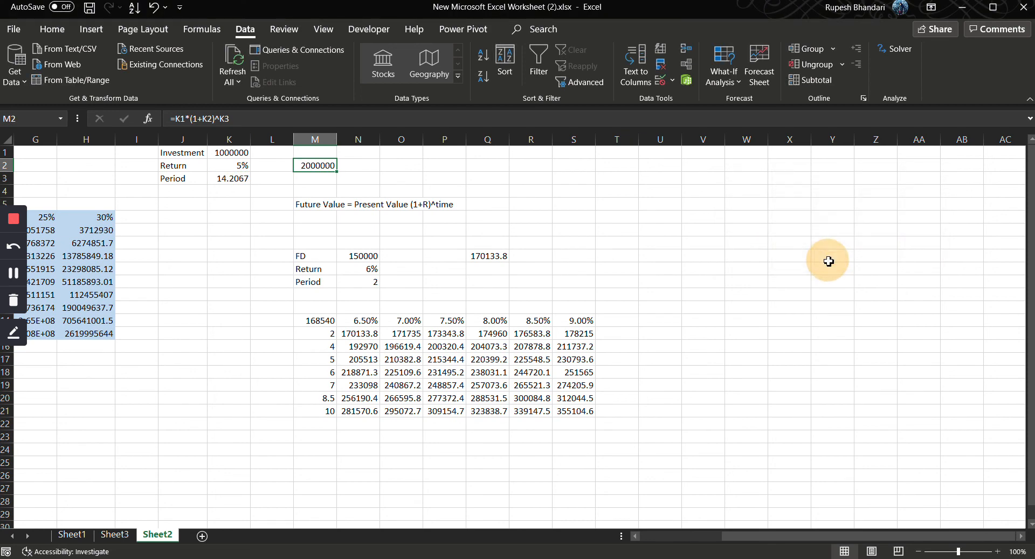
left_click(229, 183)
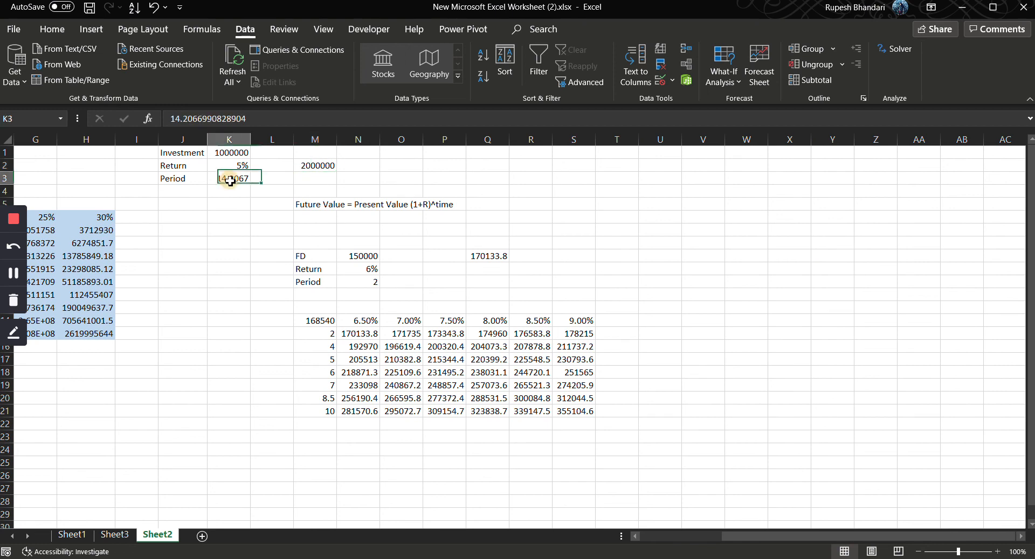
Step: Run Goal Seek on M2 for a value of 2000000 by changing the return in K2
left_click(311, 169)
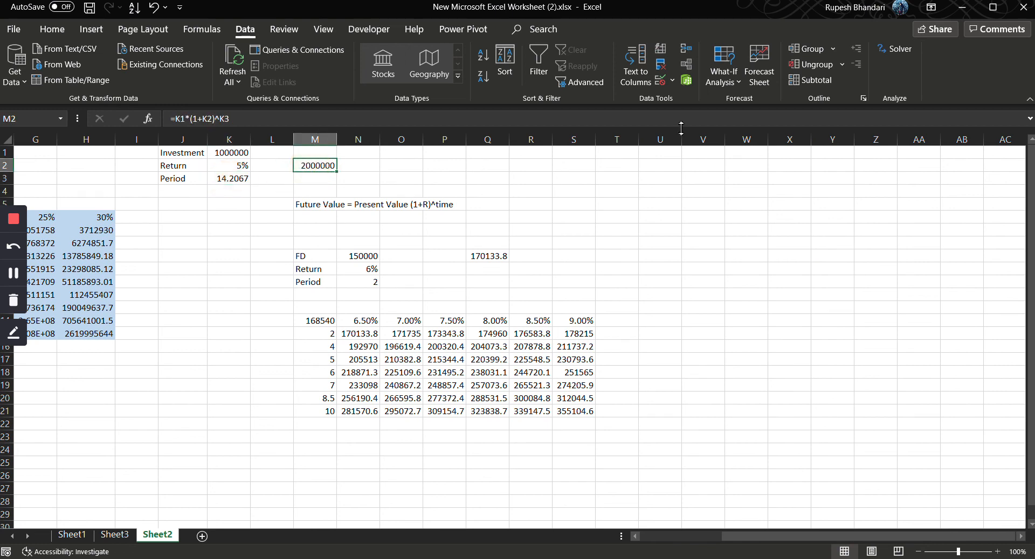
left_click(728, 82)
left_click(749, 121)
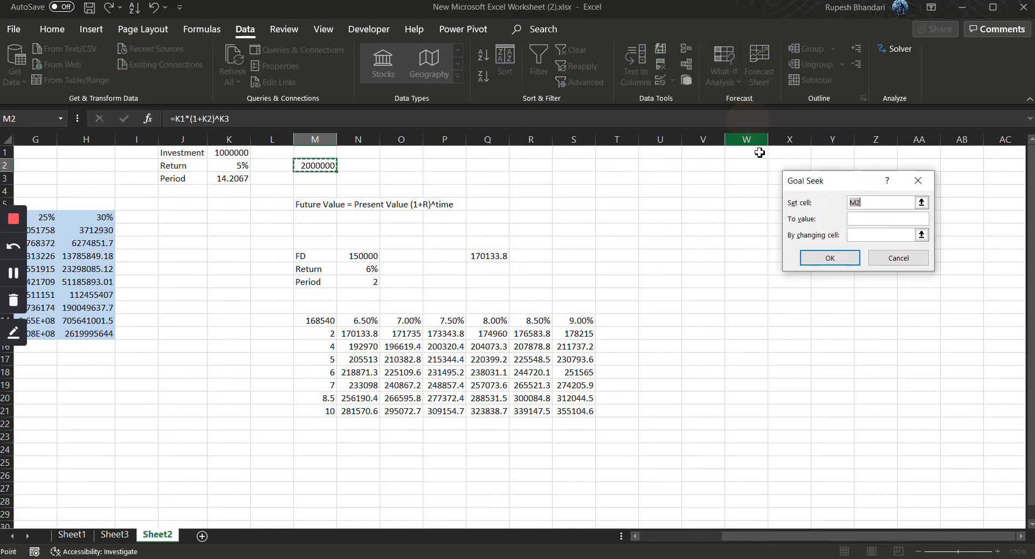
left_click(858, 217)
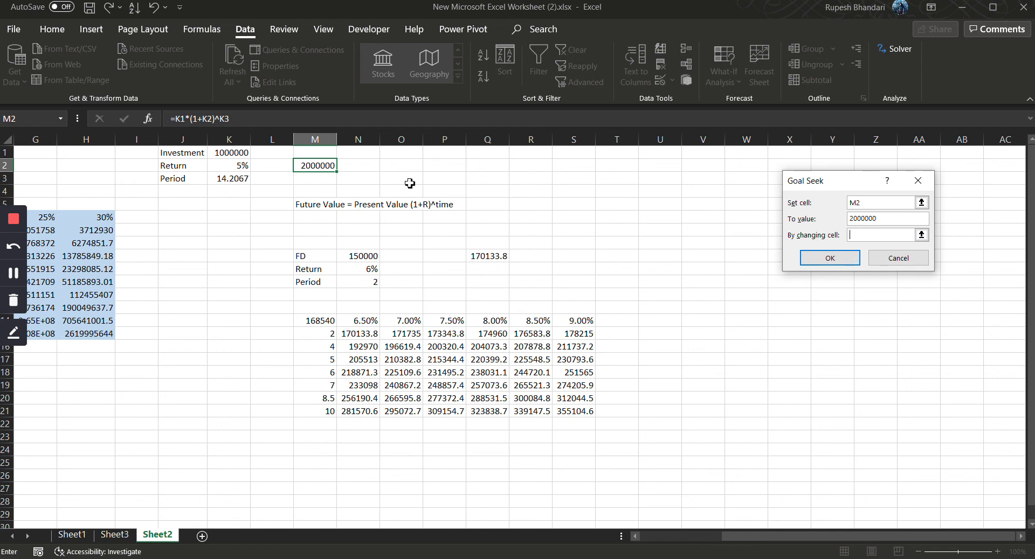
left_click(228, 166)
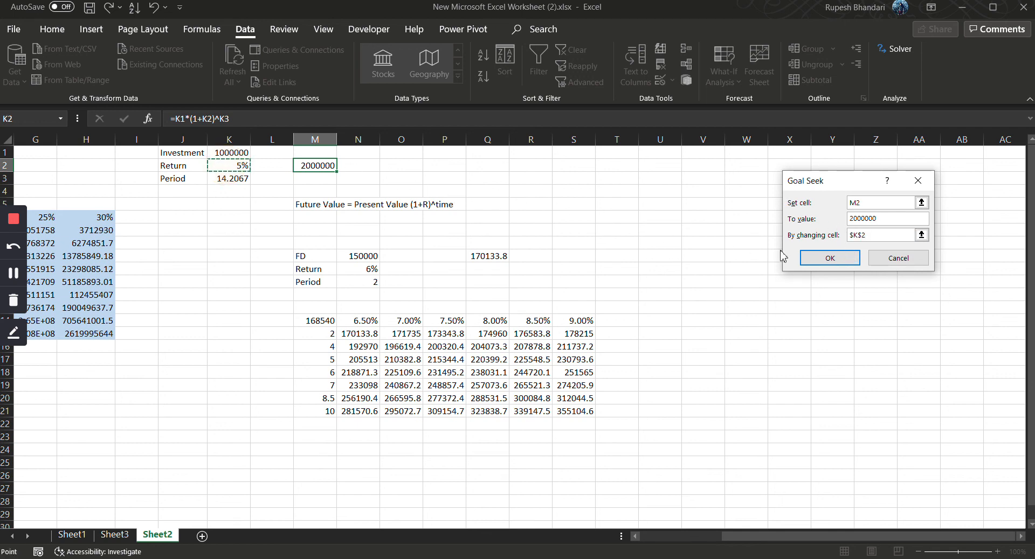
left_click(828, 258)
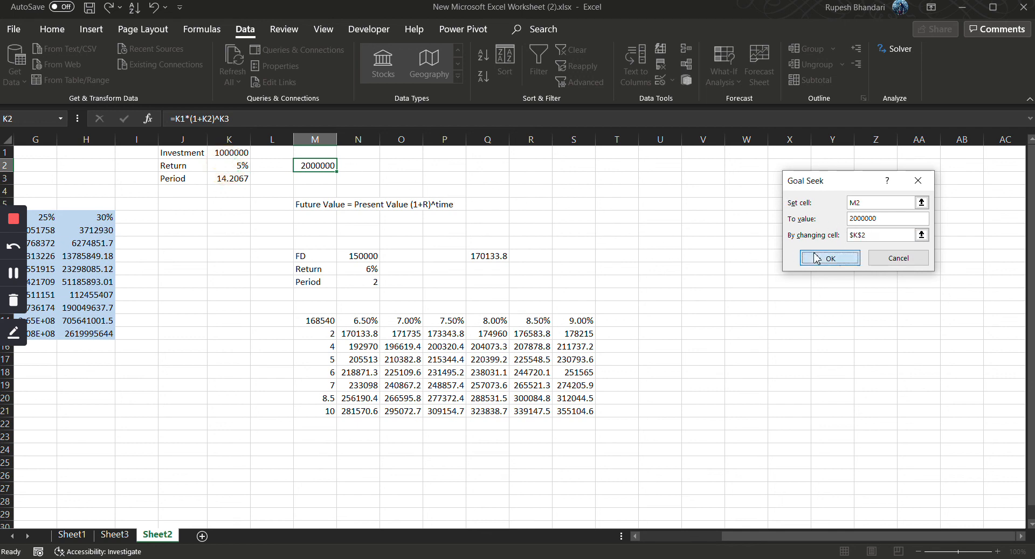
left_click(230, 176)
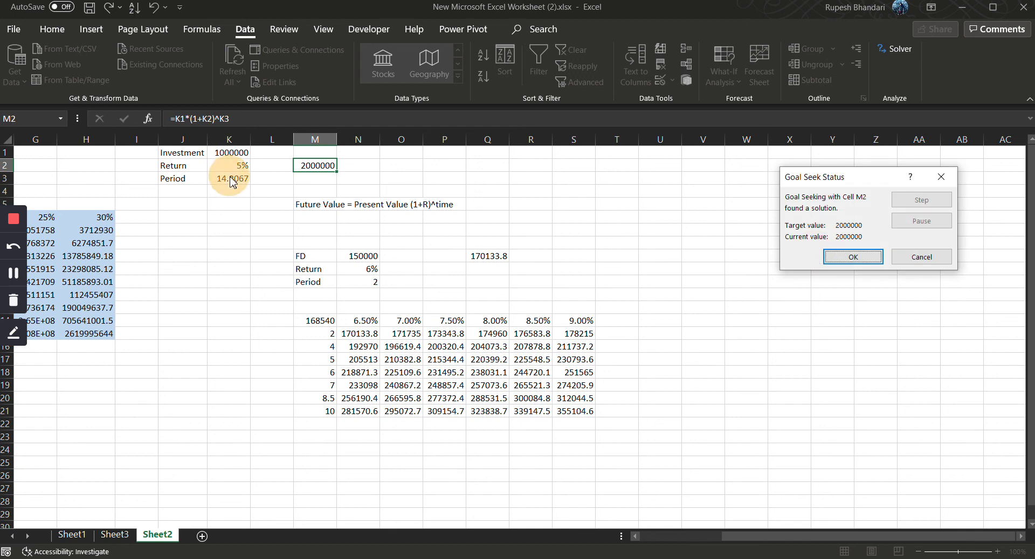
left_click(849, 257)
Step: Set the investment period in K3 to 4
left_click(235, 182)
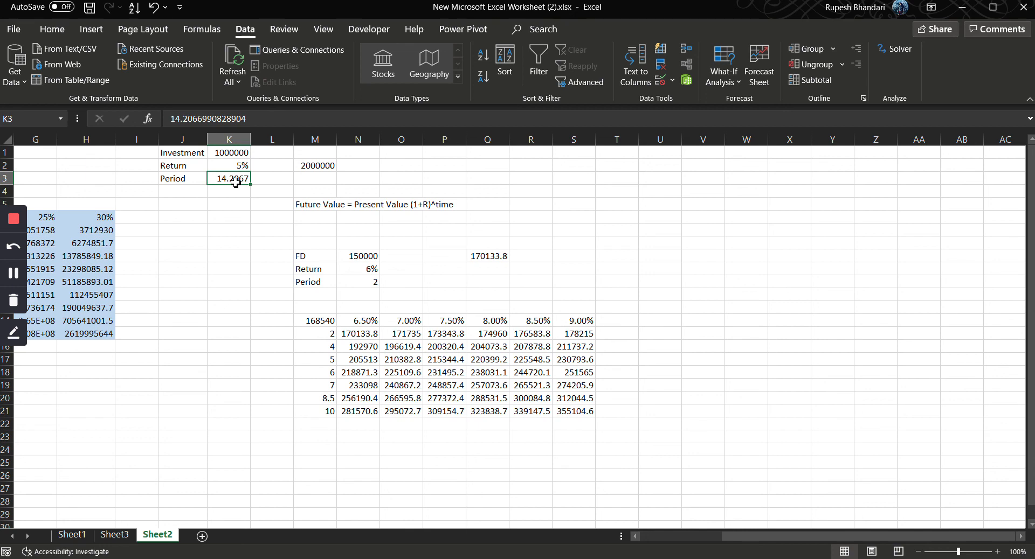
type("4")
key("Return")
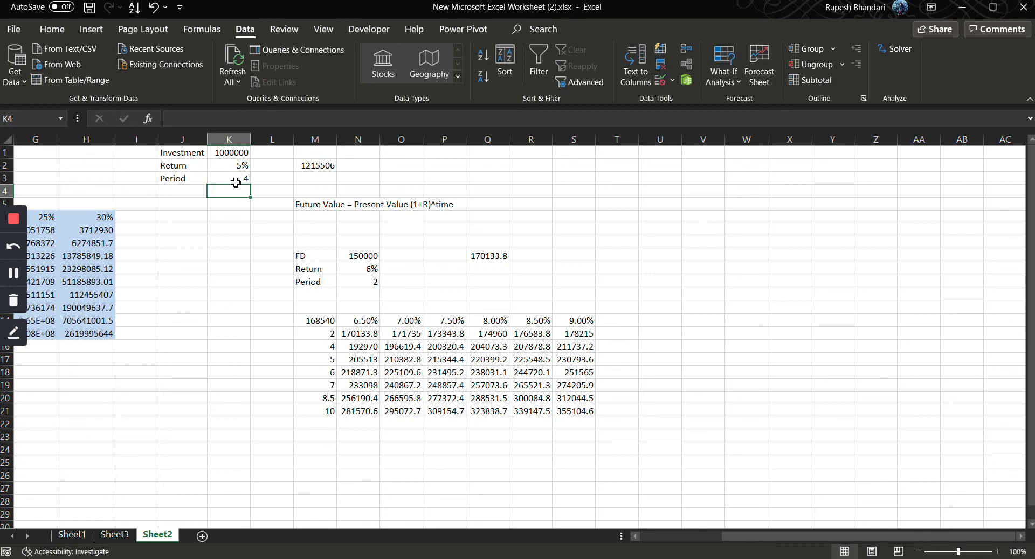
Step: Goal Seek the return in K2 that brings the future value in M2 to 2000000, and keep the solution
left_click(318, 166)
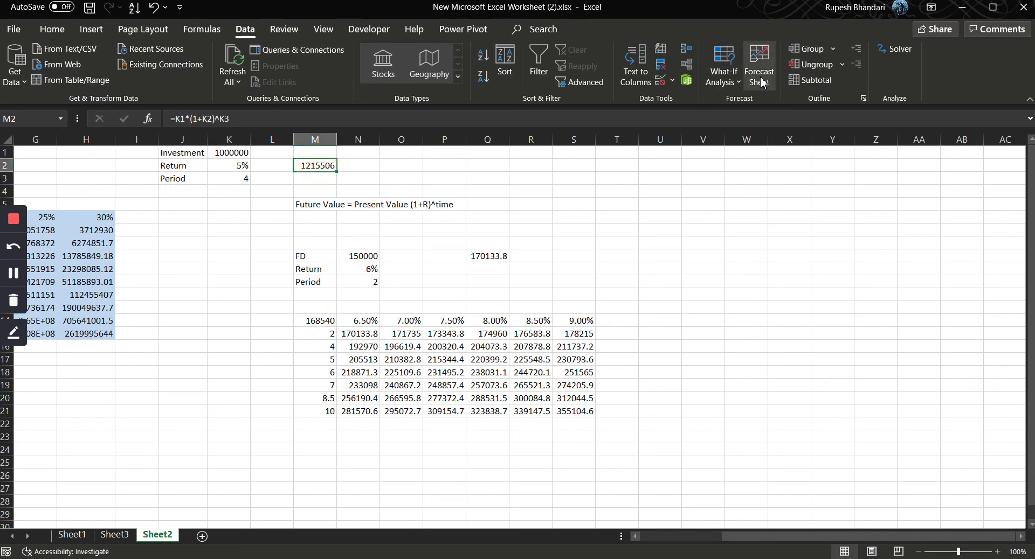
left_click(724, 79)
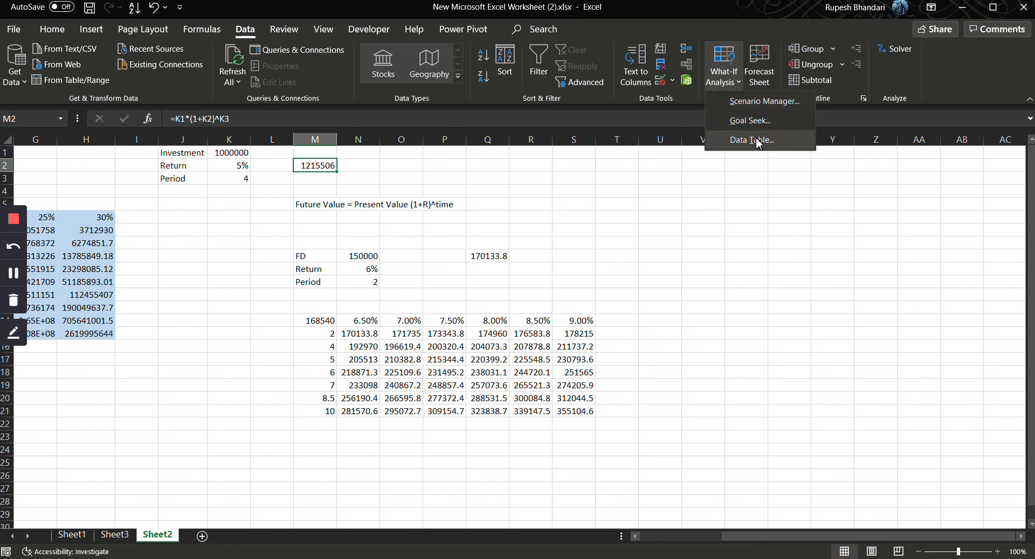
left_click(749, 120)
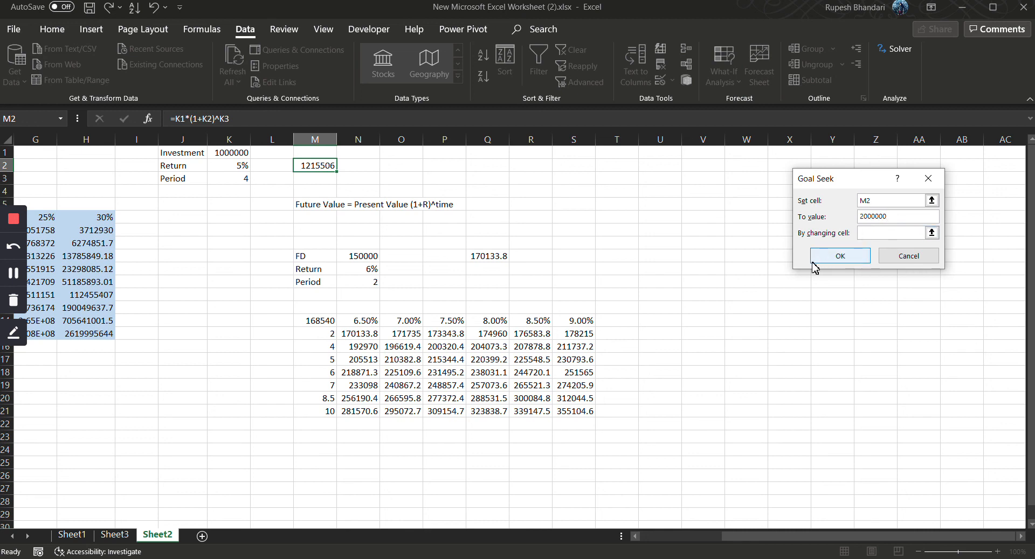
left_click(893, 232)
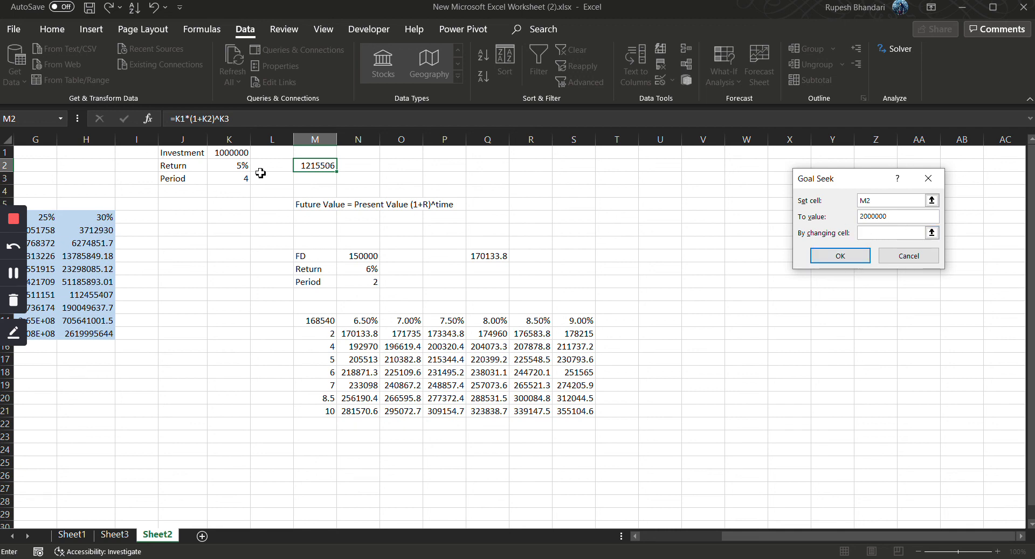
left_click(232, 179)
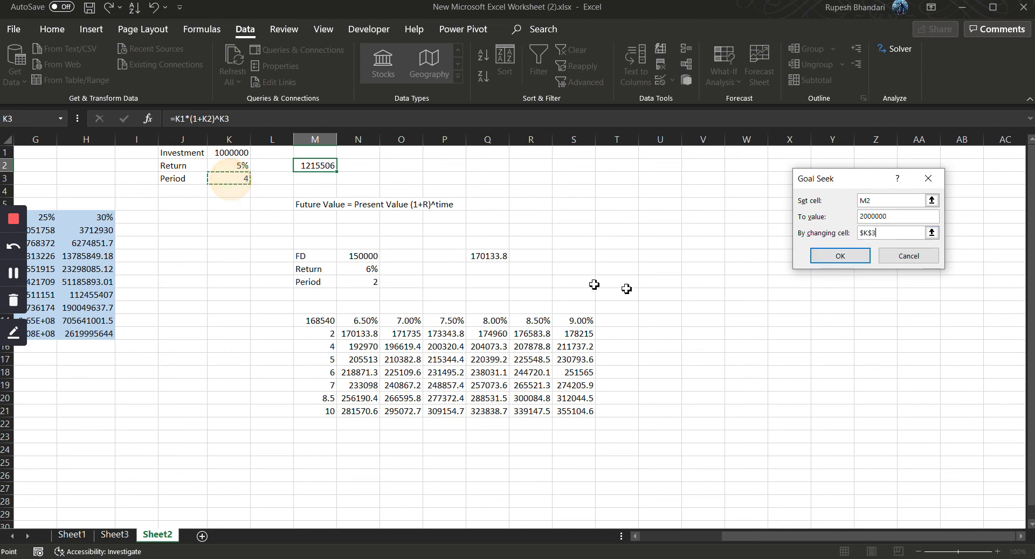
left_click(232, 166)
left_click(840, 256)
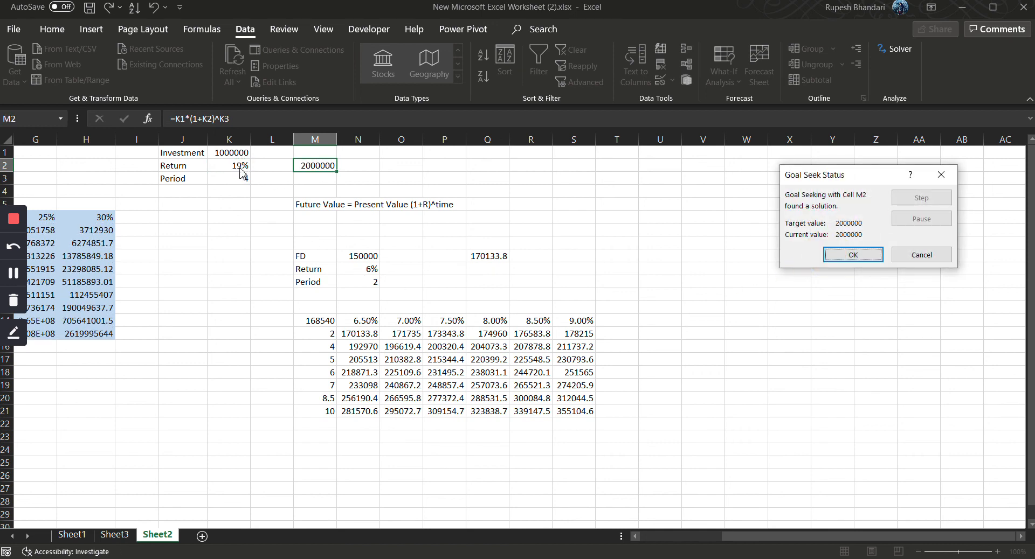
left_click(854, 255)
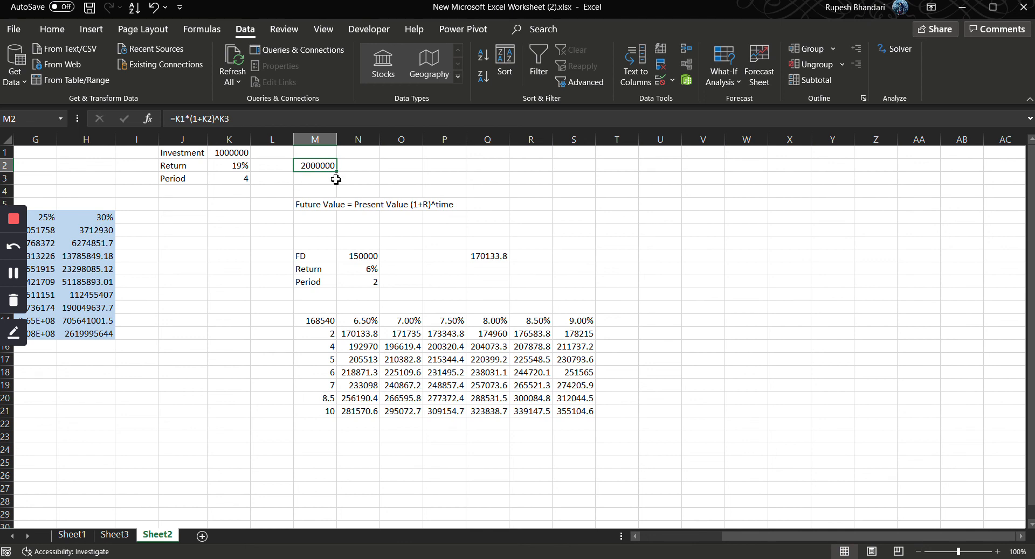
left_click_drag(792, 534, 703, 534)
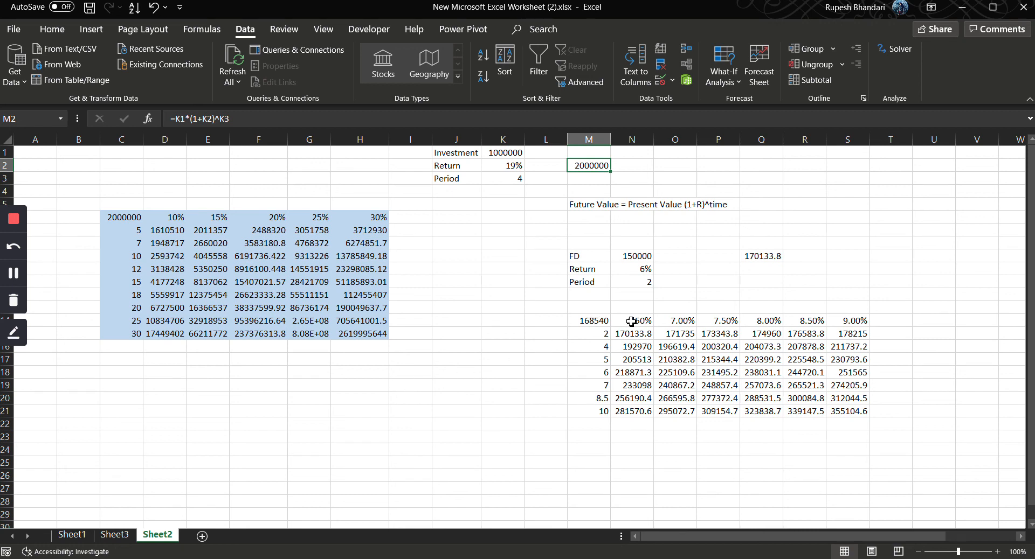
left_click_drag(631, 322, 885, 323)
left_click_drag(593, 334, 610, 426)
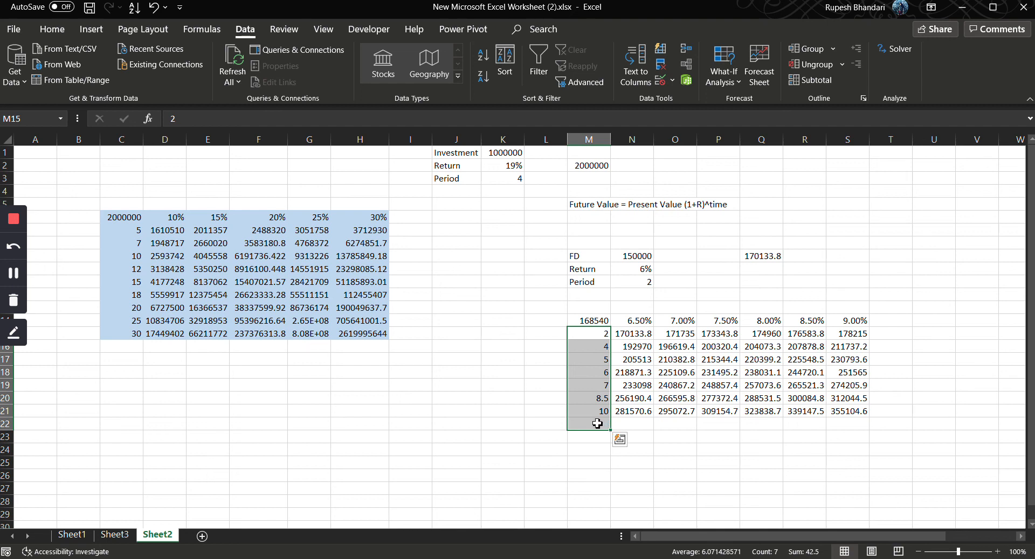
left_click(725, 81)
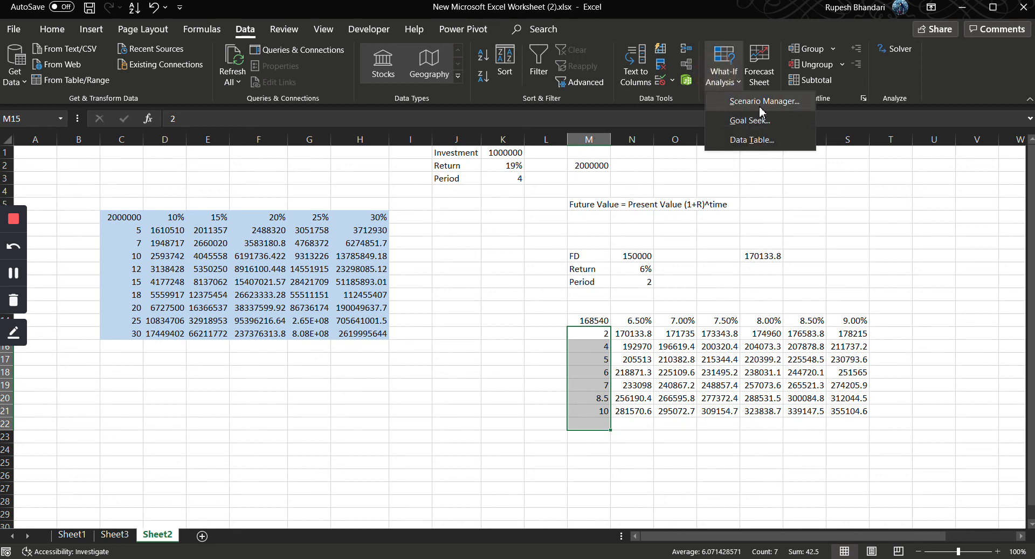